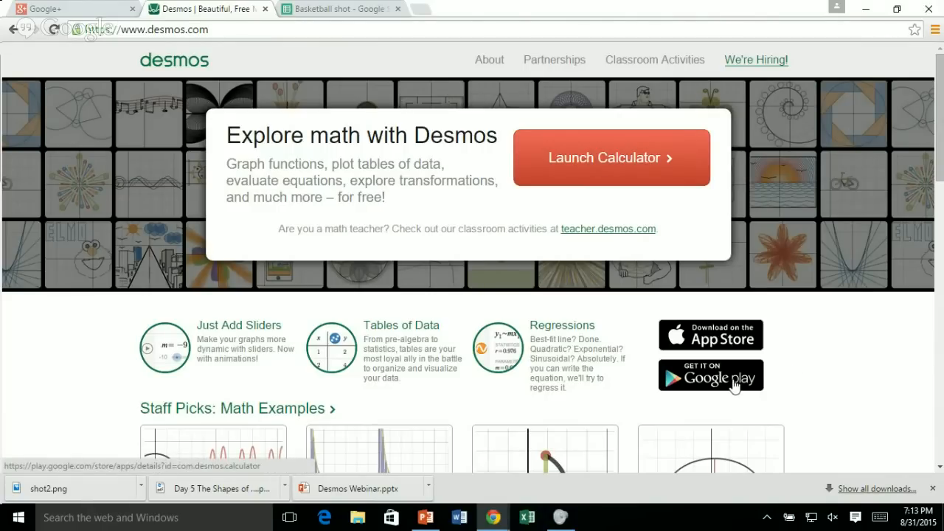
Launch the graphing calculator and look over the list of saved and example graphs.
{"action": "left_click", "coordinate": [598, 157]}
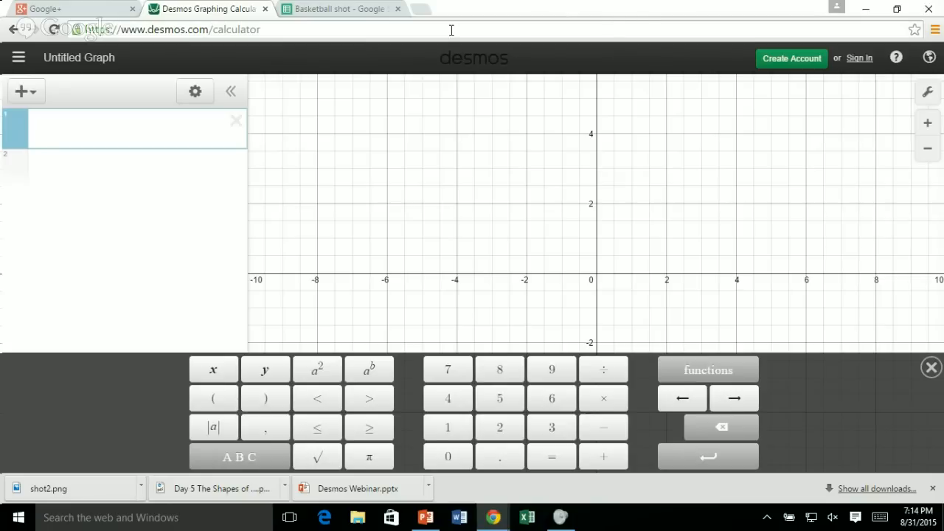
{"action": "left_click", "coordinate": [15, 60]}
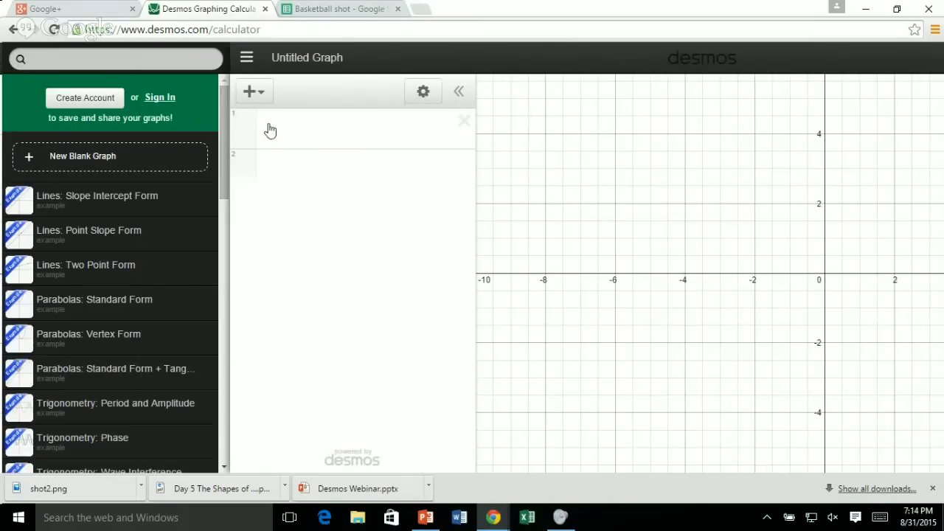
{"action": "left_click", "coordinate": [246, 57]}
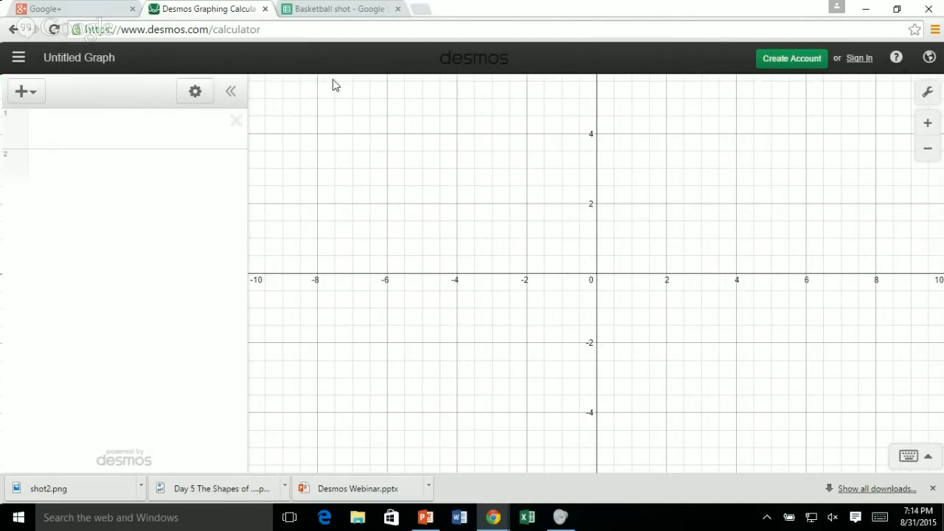
Review the calculator's help resources and the available interface languages.
{"action": "left_click", "coordinate": [896, 60]}
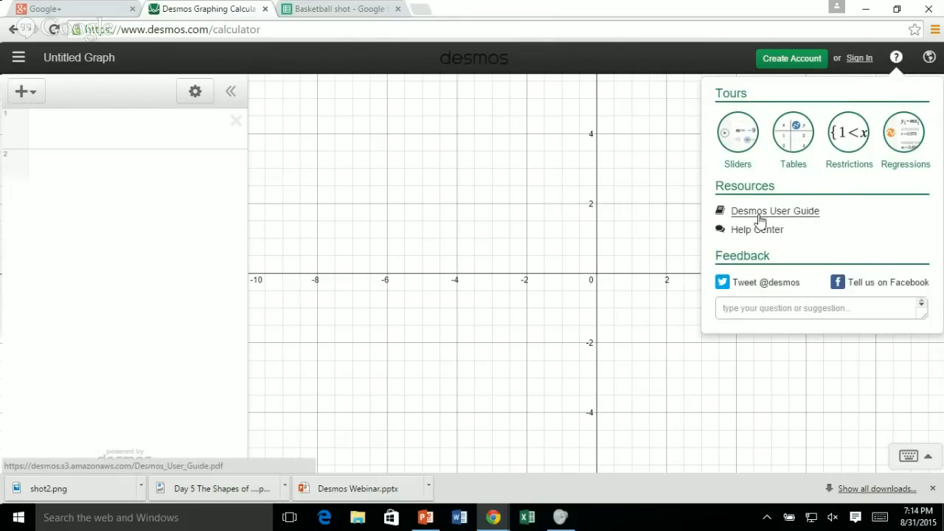
{"action": "left_click", "coordinate": [663, 112]}
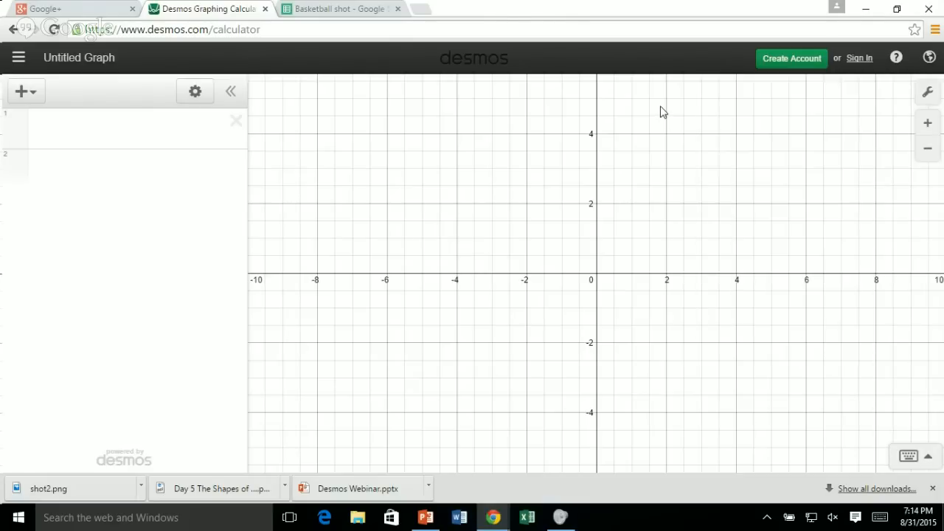
{"action": "left_click", "coordinate": [928, 59]}
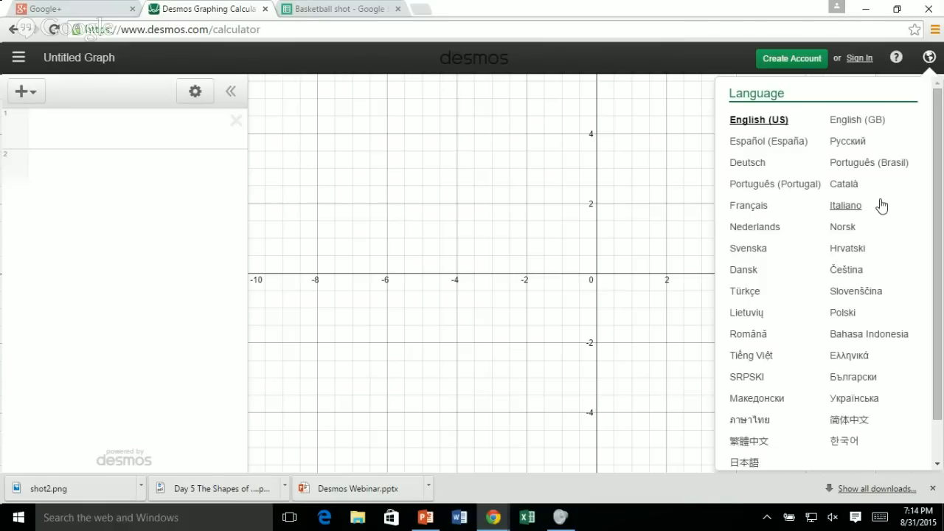
{"action": "left_click", "coordinate": [928, 57]}
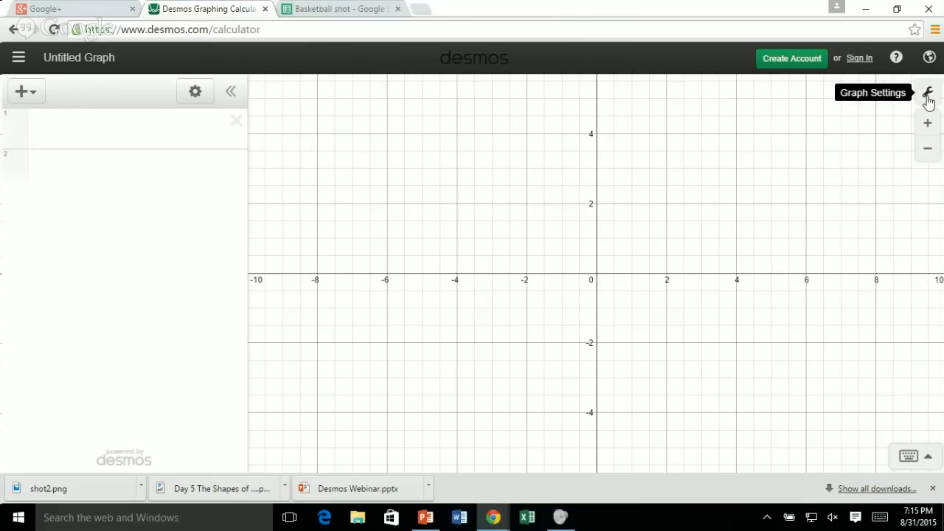
Turn on Projector Mode in the graph settings.
{"action": "left_click", "coordinate": [928, 96]}
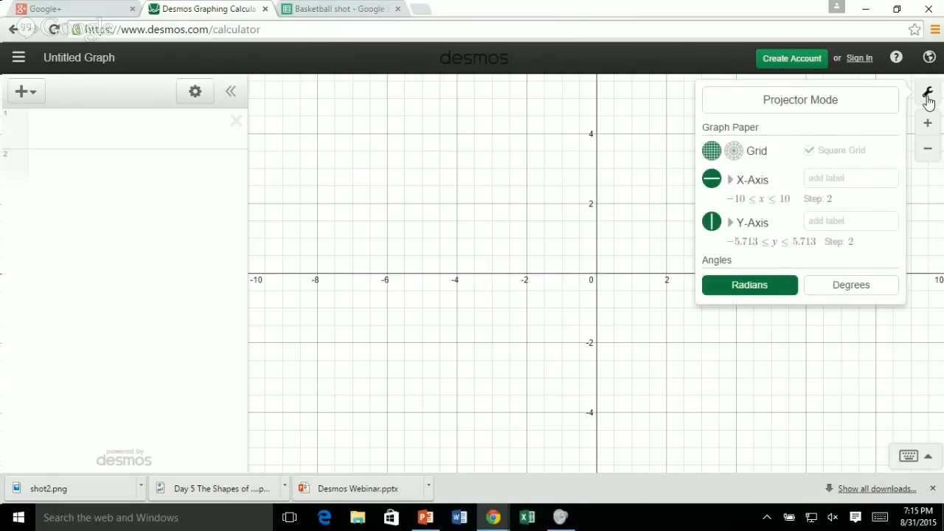
{"action": "left_click", "coordinate": [853, 100]}
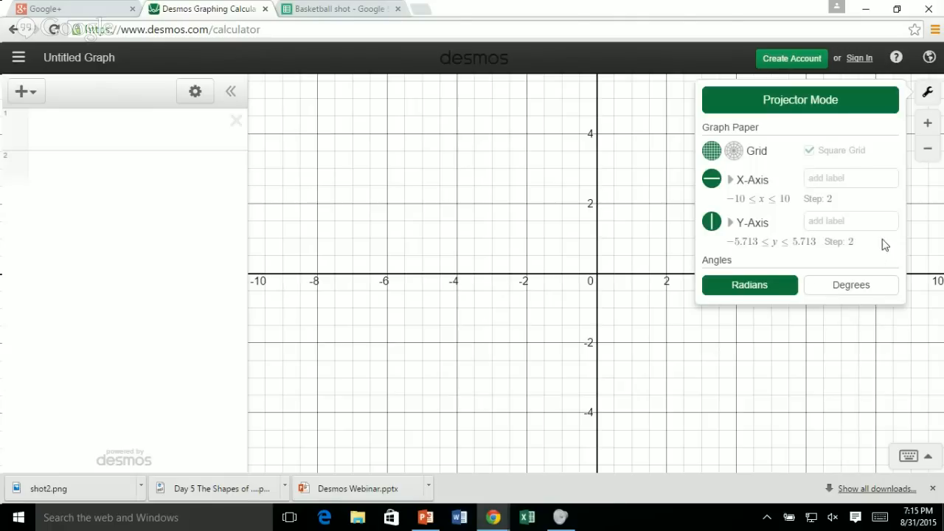
{"action": "left_click", "coordinate": [927, 200]}
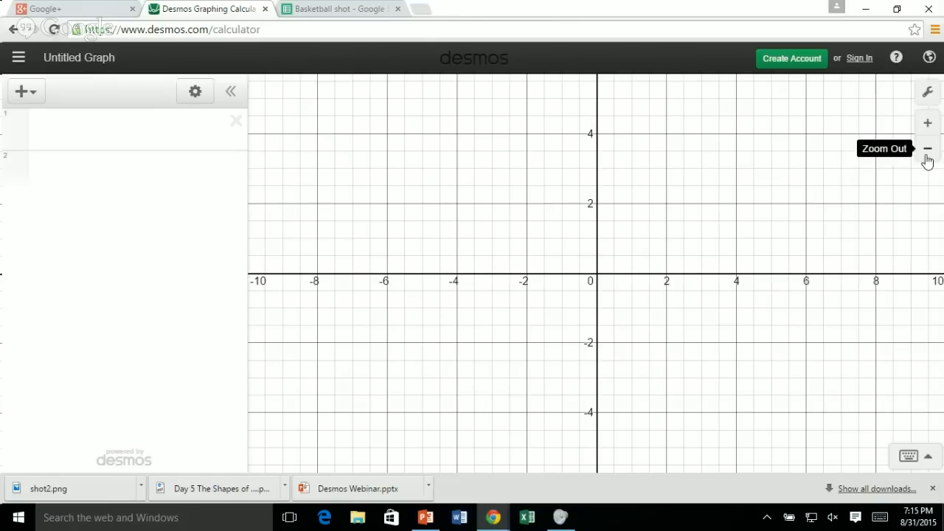
Graph the line y = 3x + 6 as the first expression.
{"action": "left_click", "coordinate": [73, 137]}
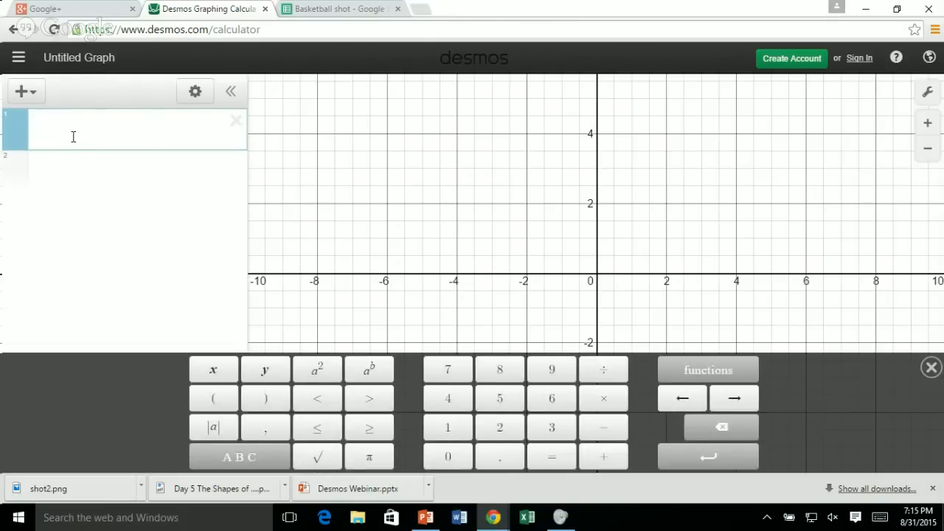
{"action": "type", "text": "y = 3"}
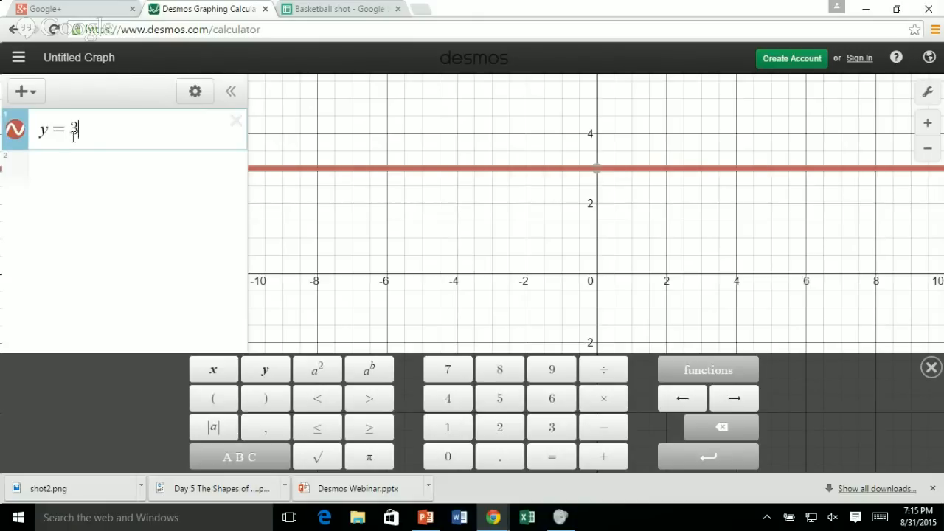
{"action": "type", "text": "x + "}
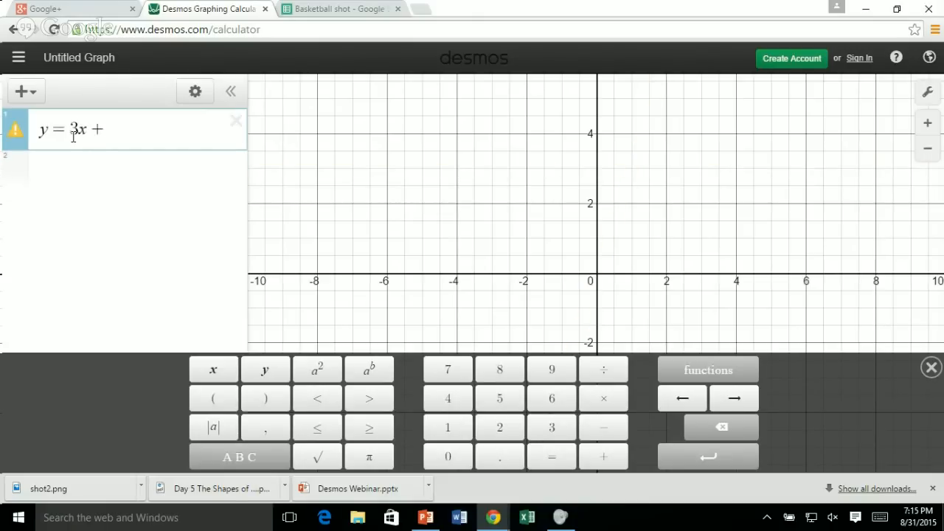
{"action": "type", "text": "6"}
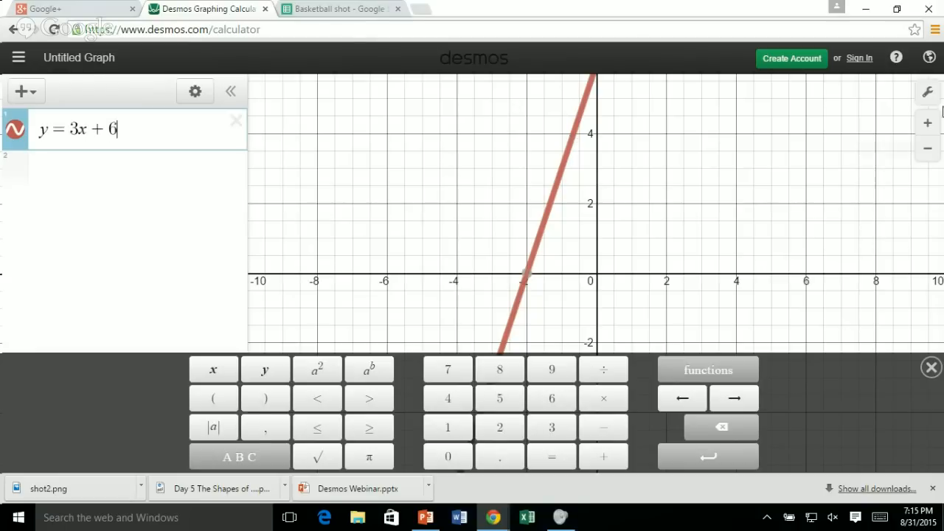
Graph the parabola y = x² − 3 as the second expression.
{"action": "left_click", "coordinate": [928, 125]}
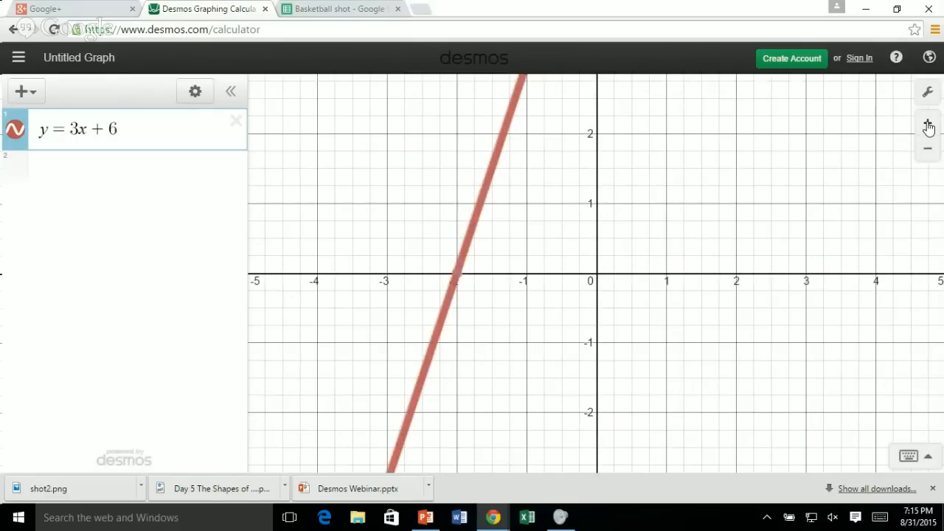
{"action": "left_click", "coordinate": [928, 125]}
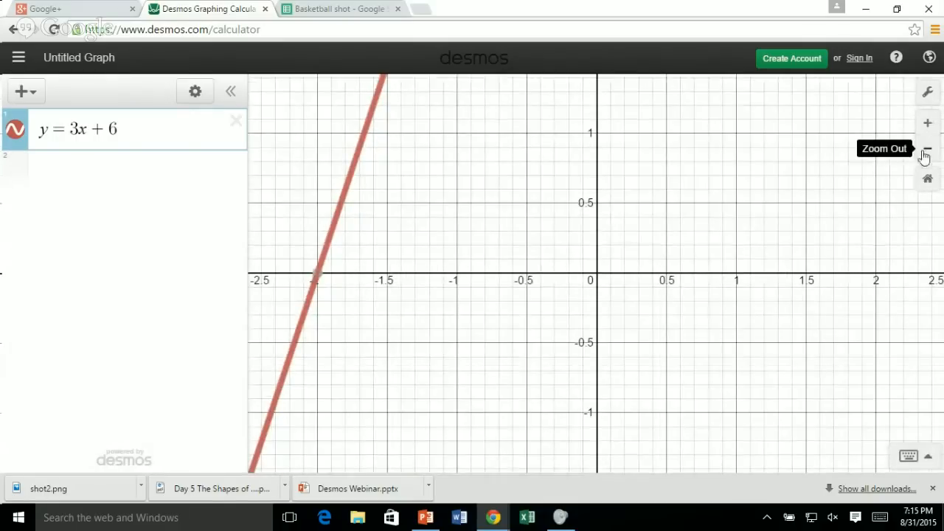
{"action": "left_click", "coordinate": [927, 152]}
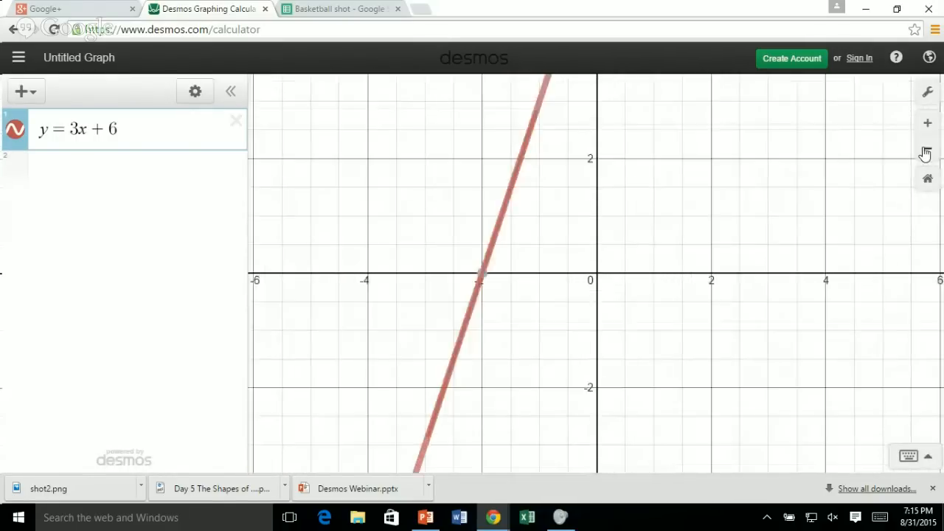
{"action": "left_click", "coordinate": [927, 152]}
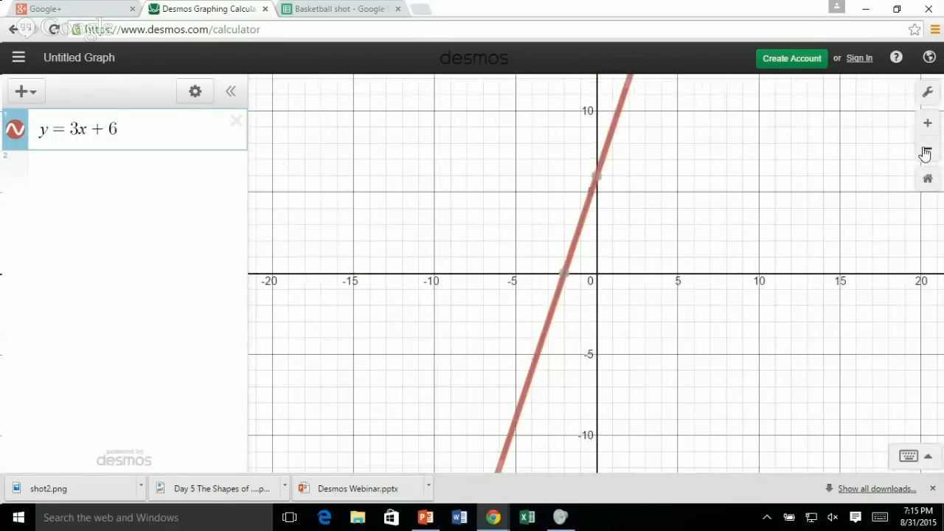
{"action": "left_click", "coordinate": [926, 152]}
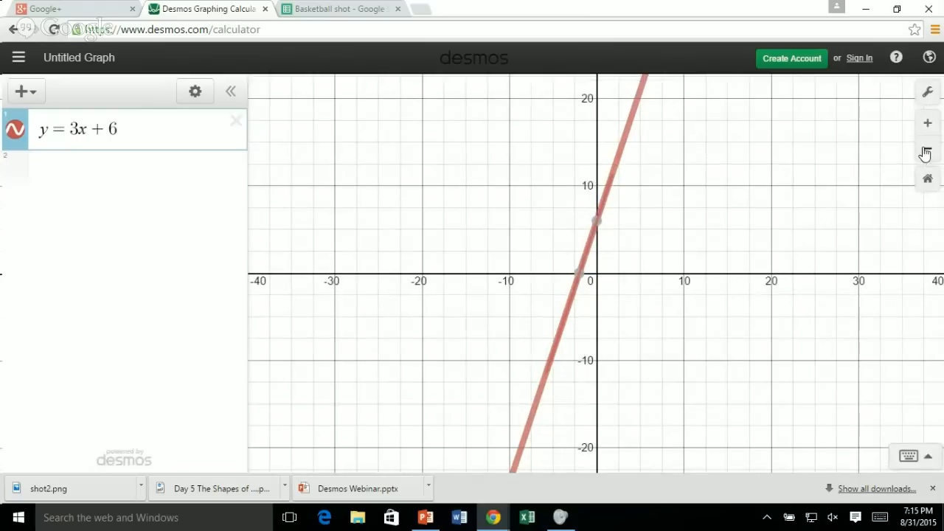
{"action": "left_click", "coordinate": [99, 184]}
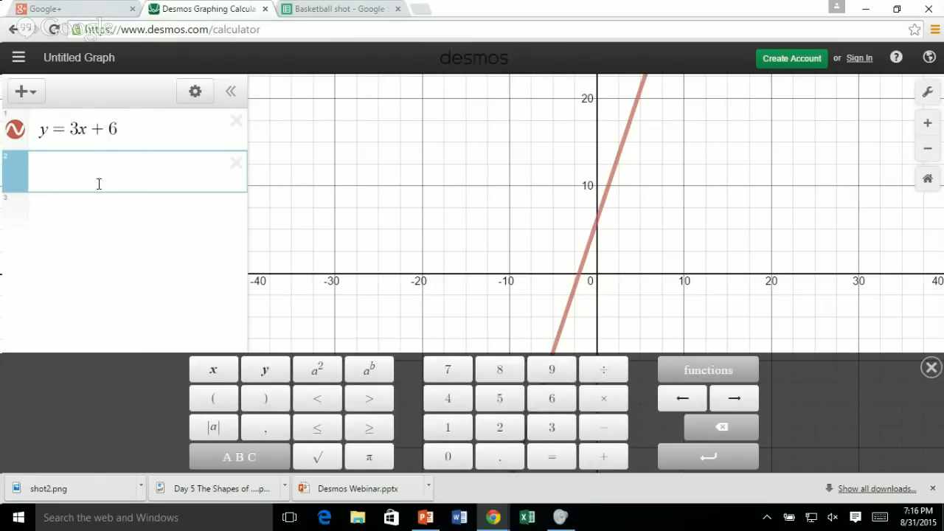
{"action": "type", "text": "y"}
{"action": "type", "text": "="}
{"action": "left_click", "coordinate": [210, 377]}
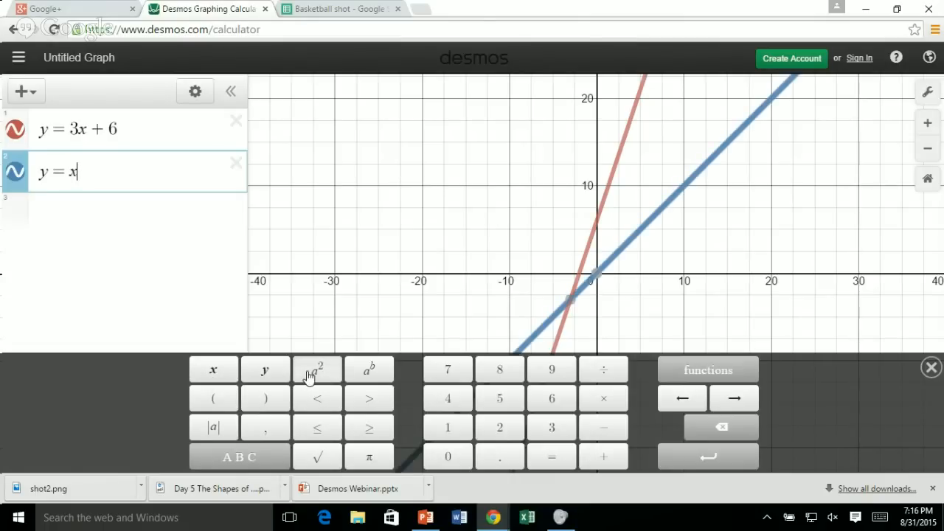
{"action": "left_click", "coordinate": [310, 377]}
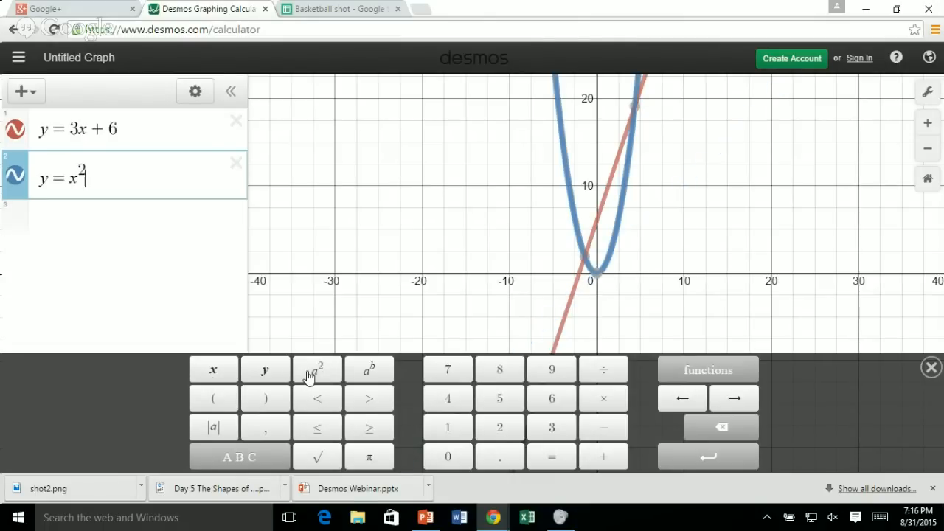
{"action": "left_click", "coordinate": [594, 433]}
{"action": "left_click", "coordinate": [551, 428]}
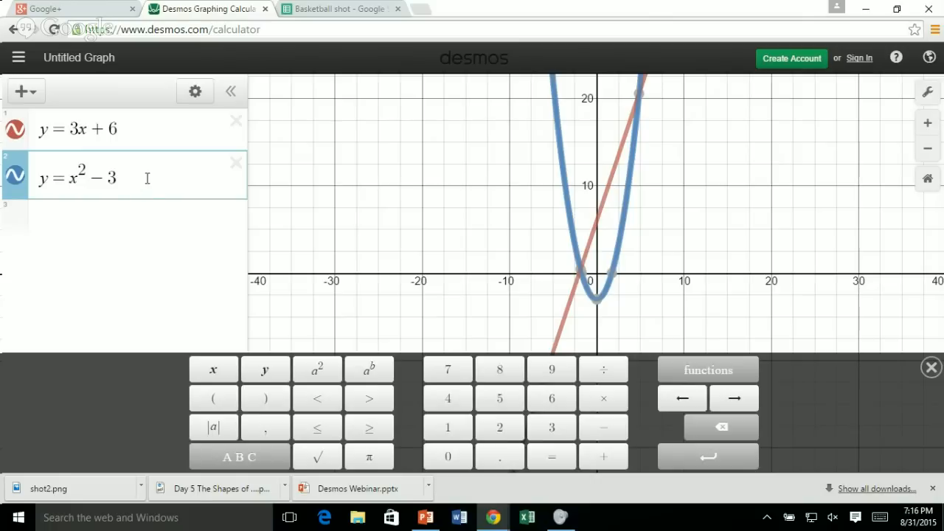
Duplicate the y = x² − 3 expression and change the copy to y = x² + 1.
{"action": "left_click", "coordinate": [192, 92]}
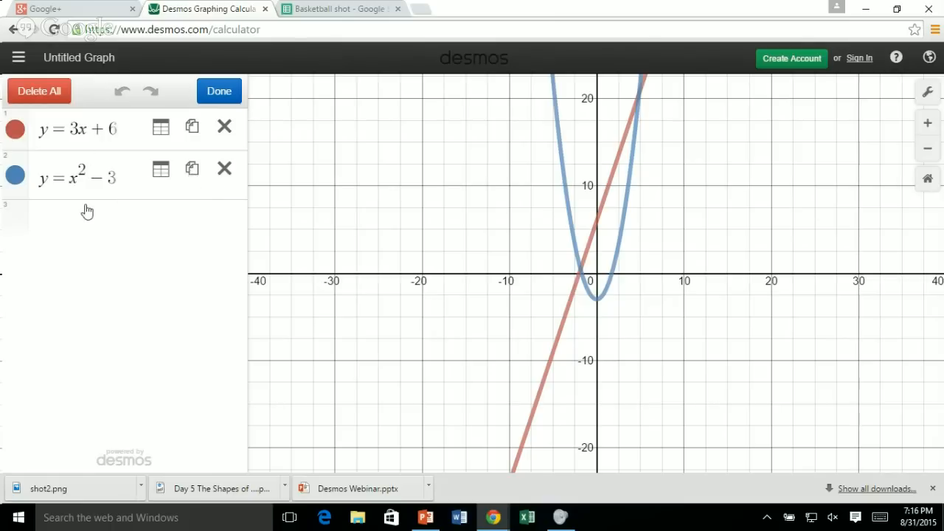
{"action": "left_click", "coordinate": [191, 171]}
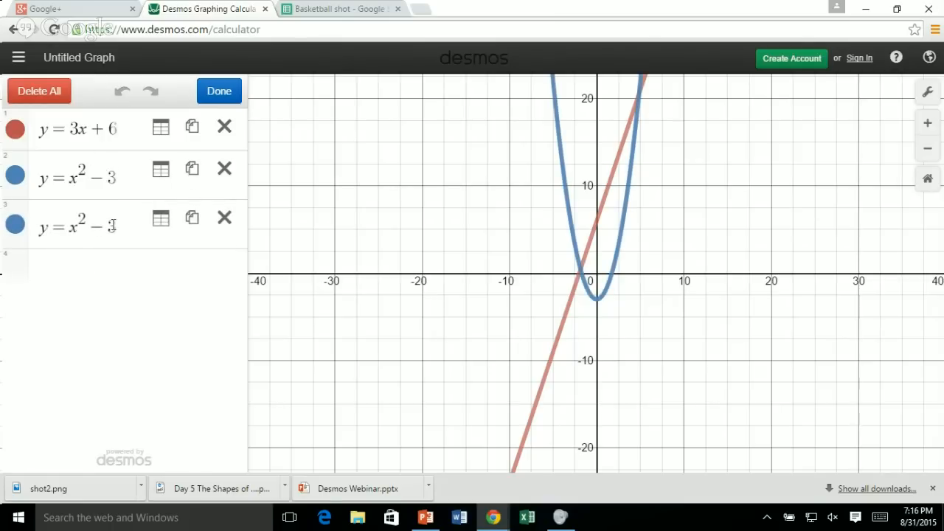
{"action": "left_click", "coordinate": [220, 92]}
{"action": "left_click", "coordinate": [120, 226]}
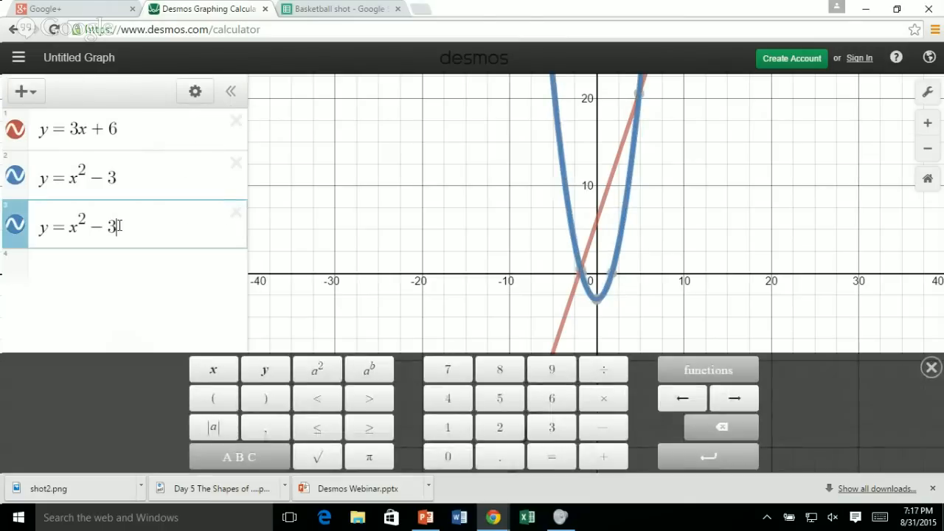
{"action": "key", "text": "BackSpace"}
{"action": "key", "text": "BackSpace"}
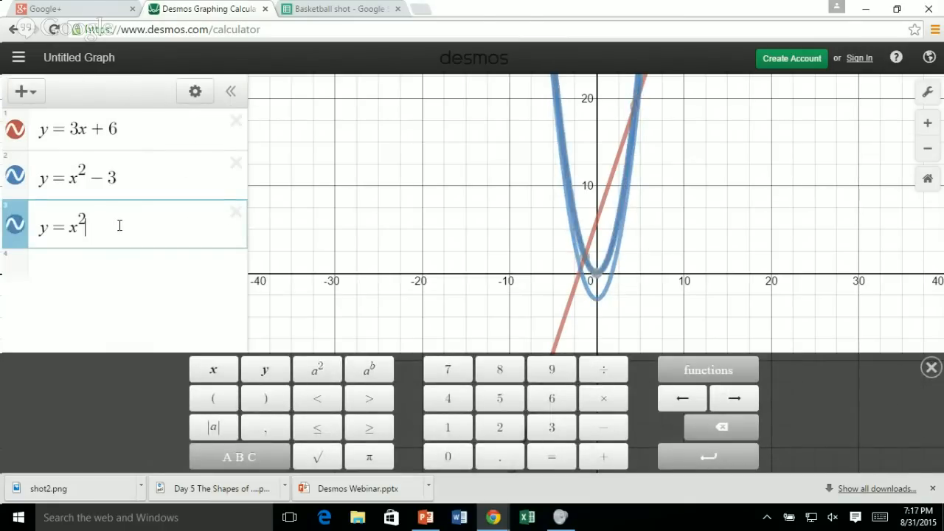
{"action": "type", "text": "+1"}
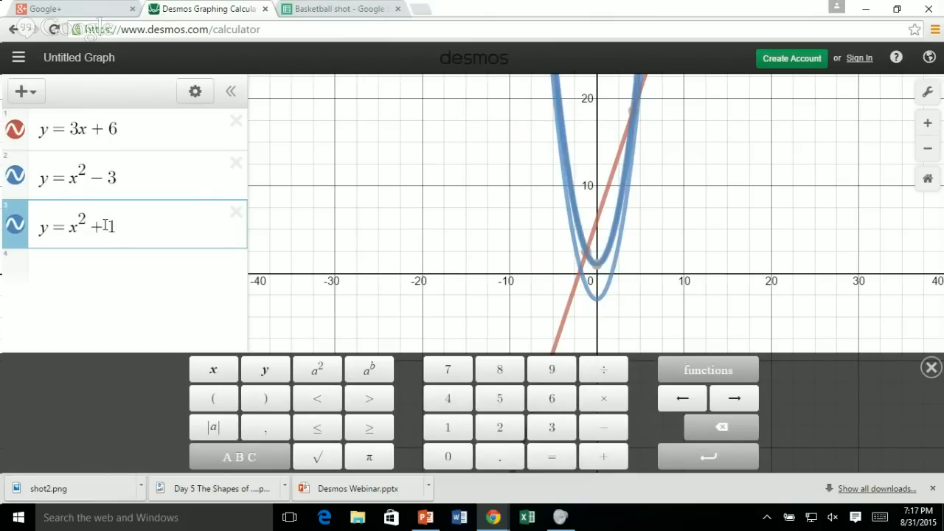
Hide and show the y = x² + 1 curve again, and change its color to orange.
{"action": "left_click", "coordinate": [14, 231]}
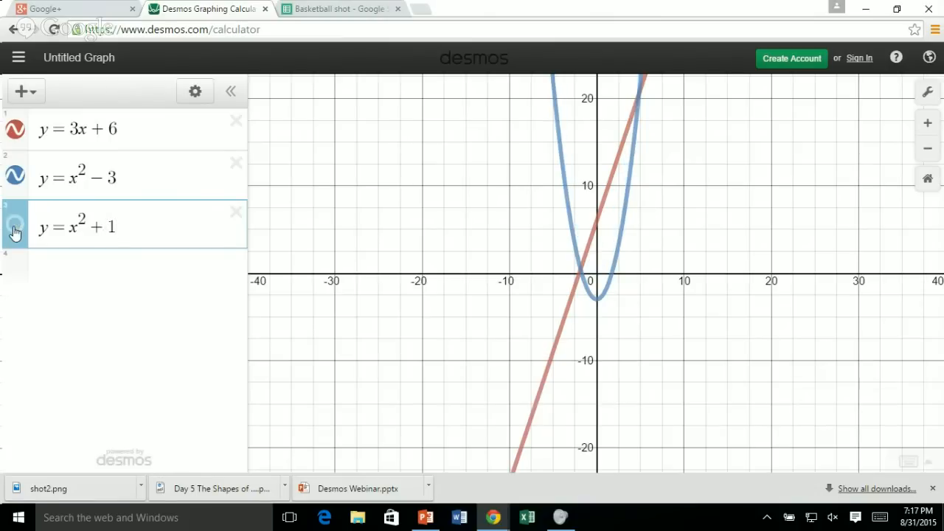
{"action": "left_click", "coordinate": [14, 231]}
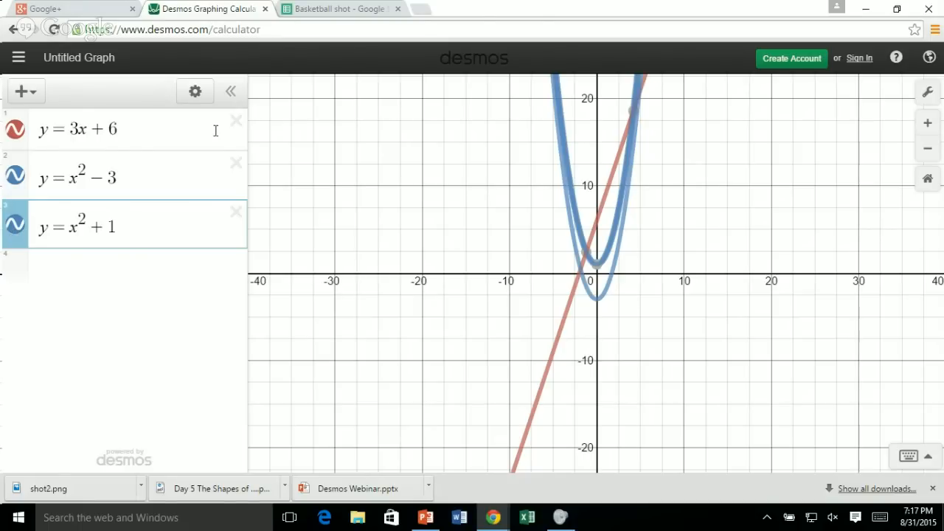
{"action": "left_click", "coordinate": [196, 92]}
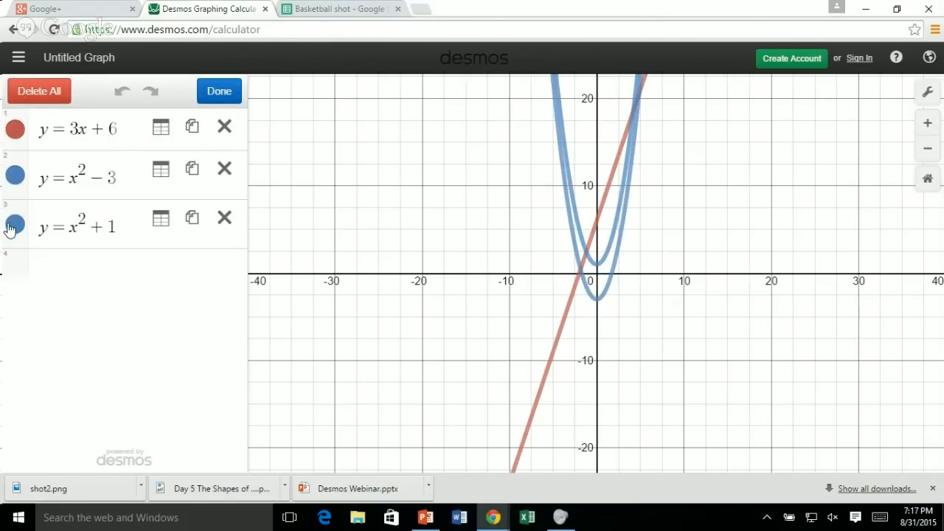
{"action": "left_click", "coordinate": [10, 228]}
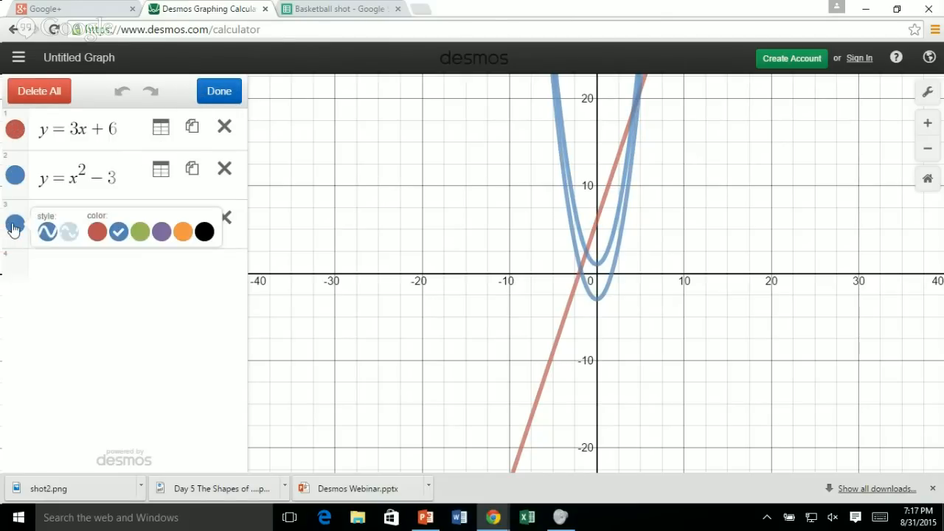
{"action": "left_click", "coordinate": [181, 233]}
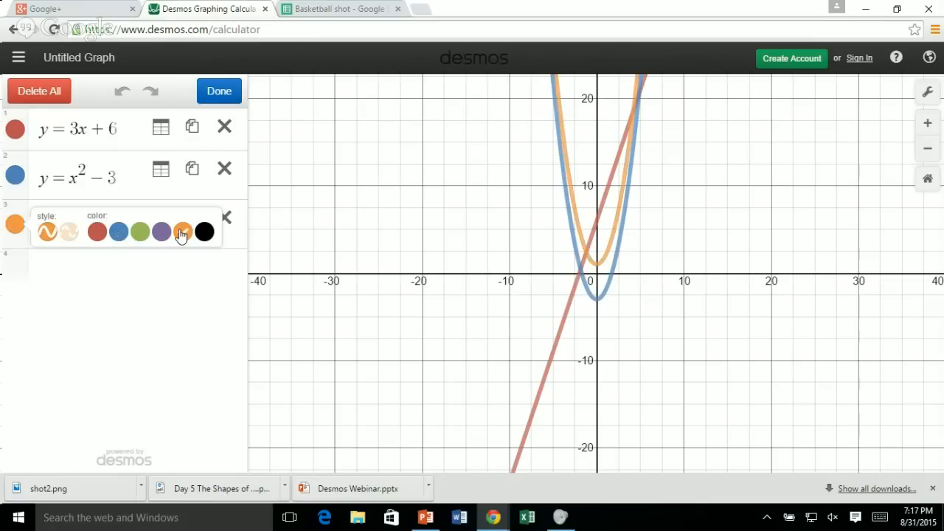
{"action": "left_click", "coordinate": [179, 278]}
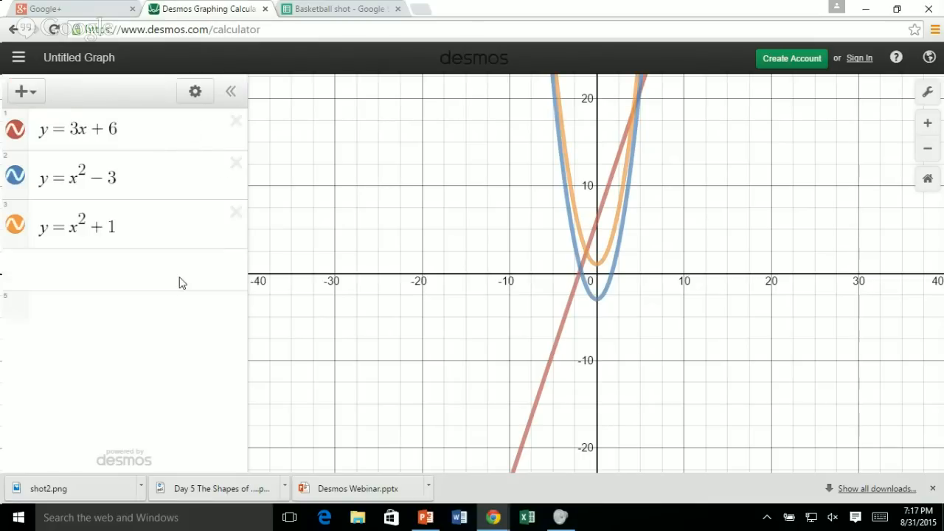
{"action": "left_click", "coordinate": [179, 278]}
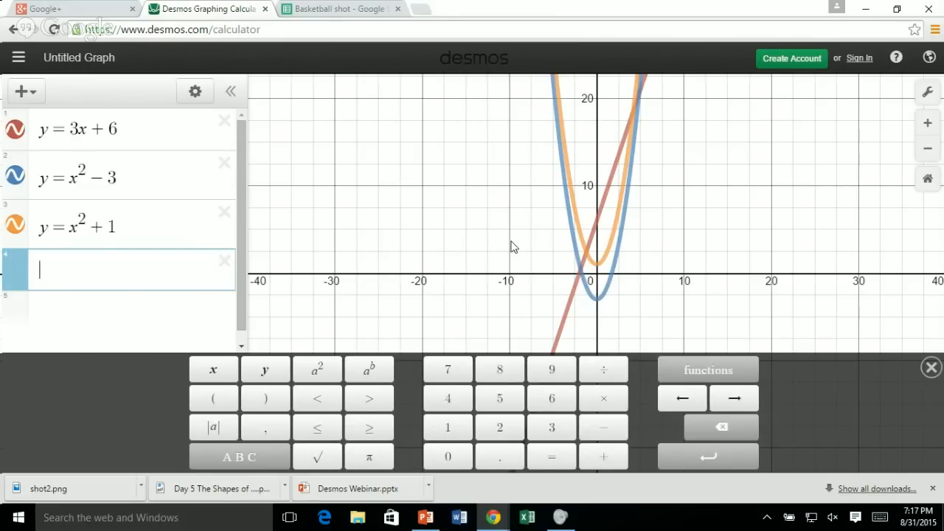
Show the coordinates of the left intersection of y = 3x + 6 with y = x² + 1 and of the vertex of y = x² − 3.
{"action": "left_click", "coordinate": [588, 254]}
{"action": "left_click", "coordinate": [586, 253]}
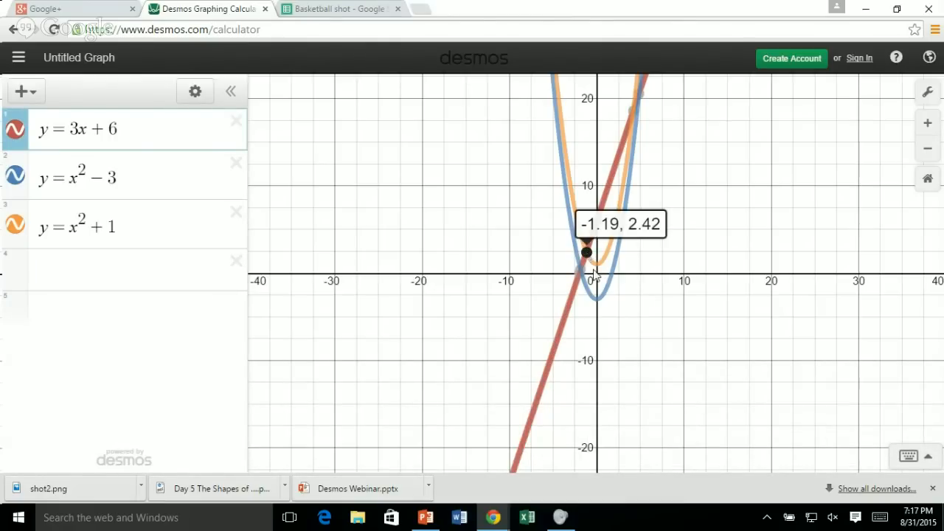
{"action": "left_click", "coordinate": [594, 299]}
{"action": "left_click", "coordinate": [596, 301]}
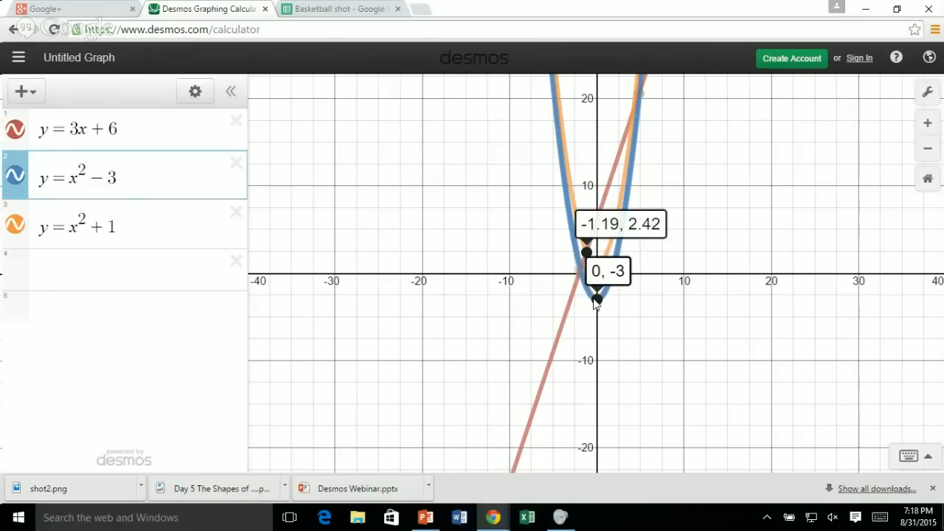
{"action": "scroll", "coordinate": [596, 302], "scroll_direction": "up", "scroll_amount": 1}
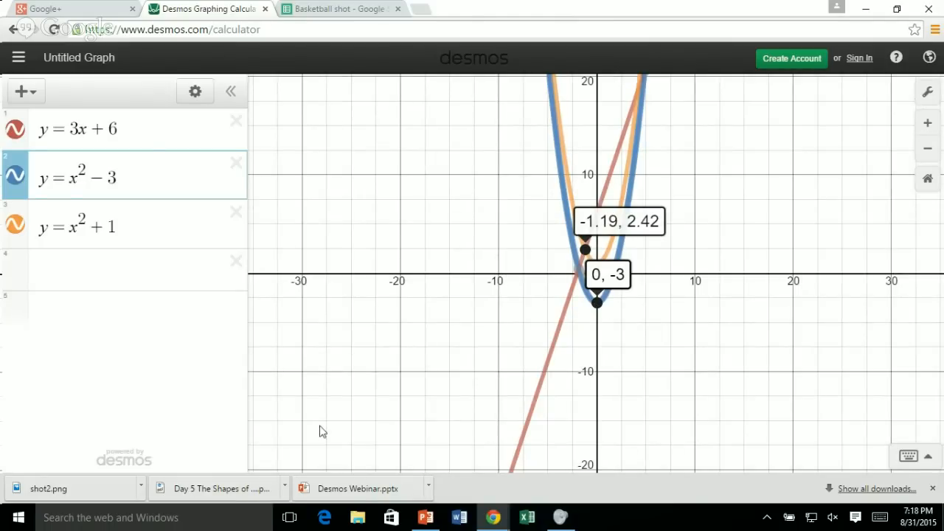
Switch to the PowerPoint slide show to check the list of basics, and return to the Desmos calculator.
{"action": "left_click", "coordinate": [424, 519]}
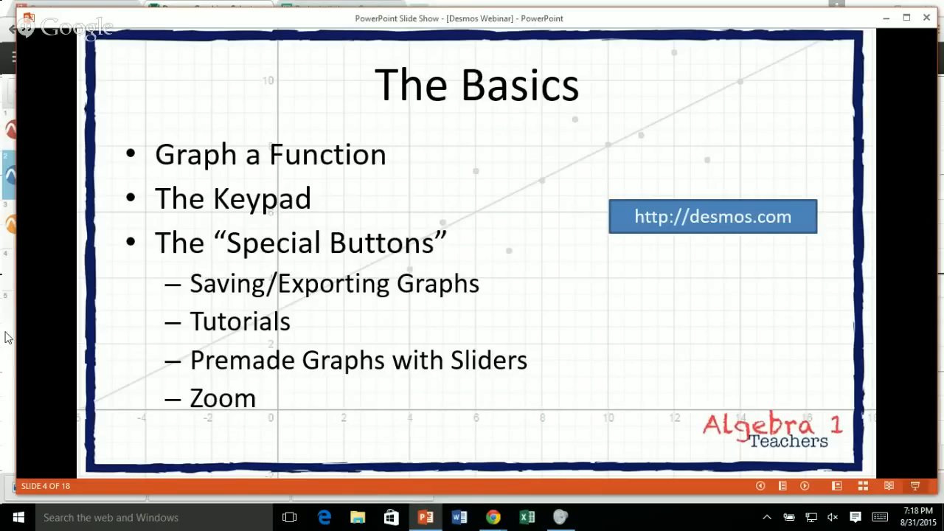
{"action": "key", "text": "alt+Tab"}
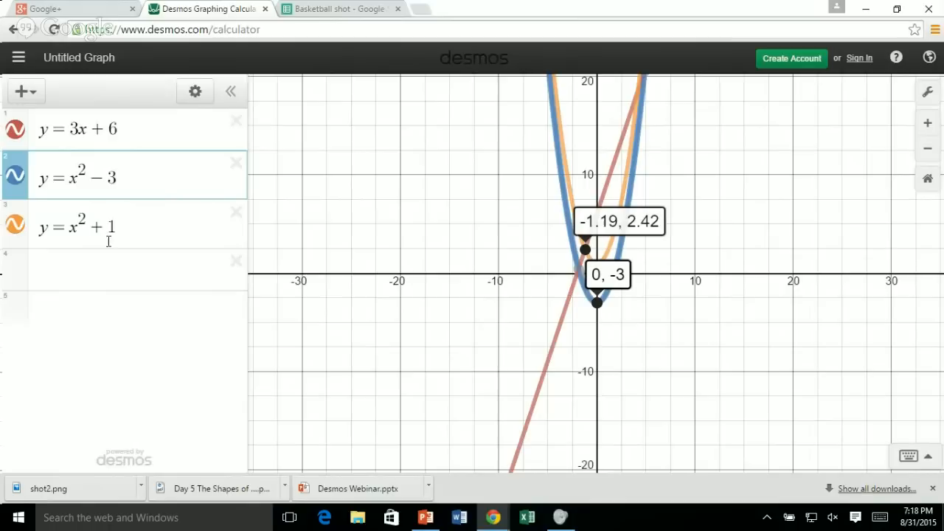
Reset the graph to its default view, and turn the y-axis off and on again in the graph settings.
{"action": "left_click", "coordinate": [929, 181]}
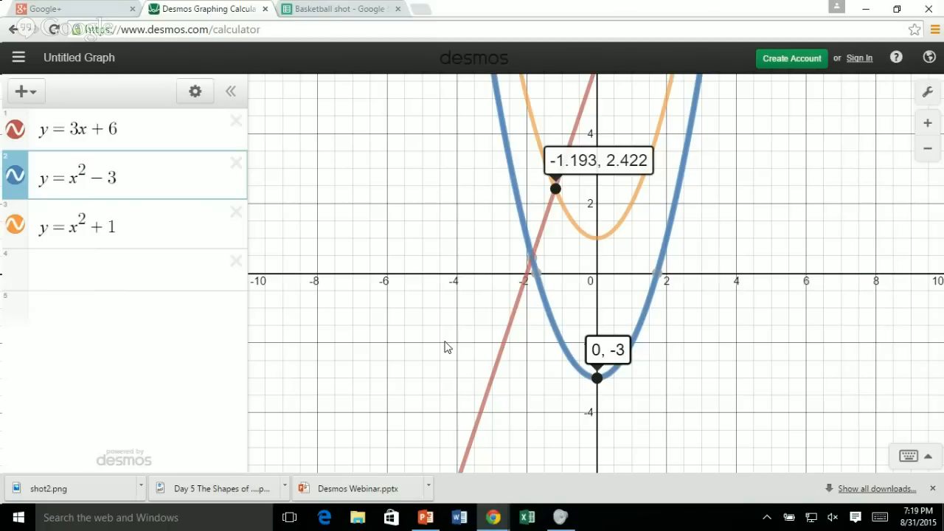
{"action": "left_click", "coordinate": [930, 94]}
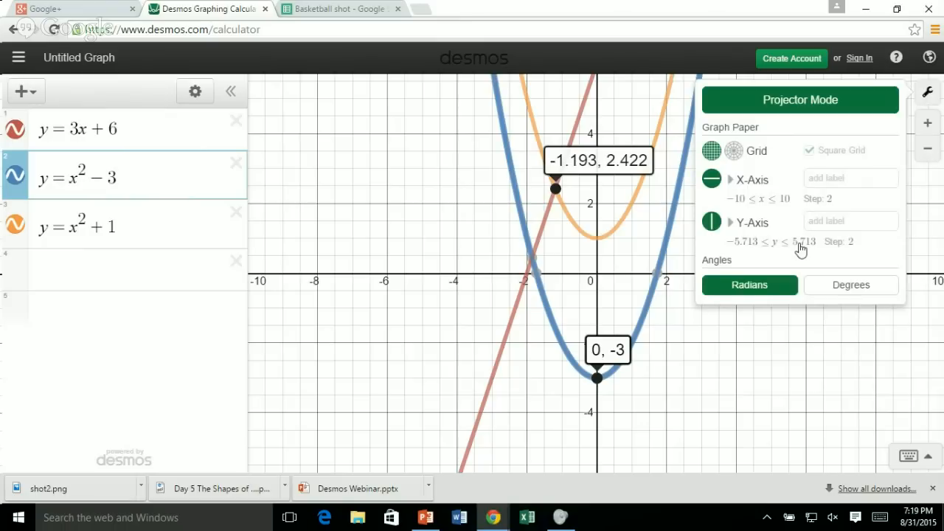
{"action": "left_click", "coordinate": [710, 222]}
{"action": "left_click", "coordinate": [708, 222]}
{"action": "left_click", "coordinate": [780, 333]}
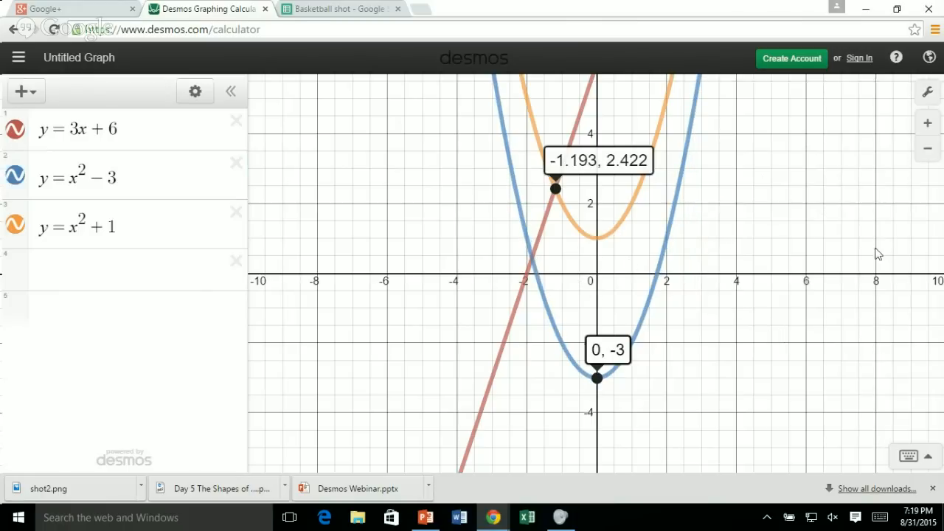
Show the coordinates of the left intersection of y = 3x + 6 with y = x² − 3 and of that parabola's negative x-intercept.
{"action": "left_click", "coordinate": [926, 126]}
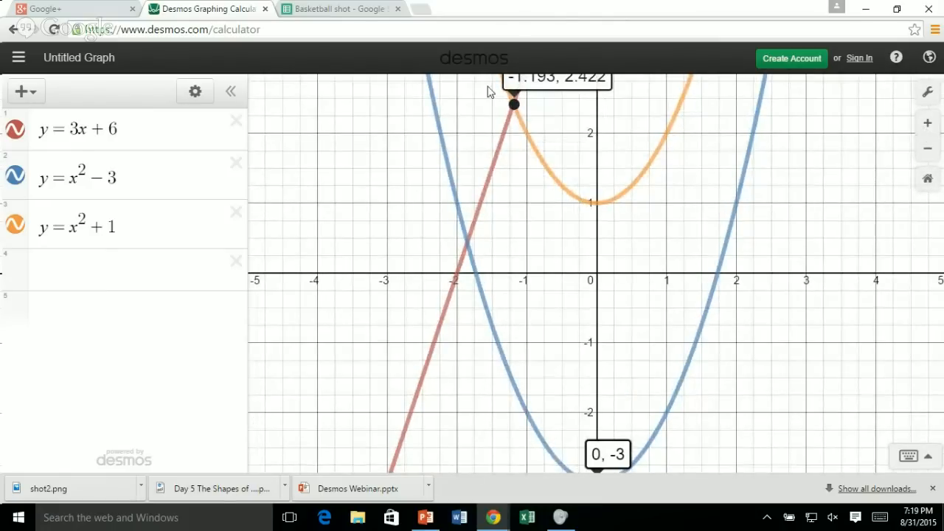
{"action": "left_click", "coordinate": [466, 243]}
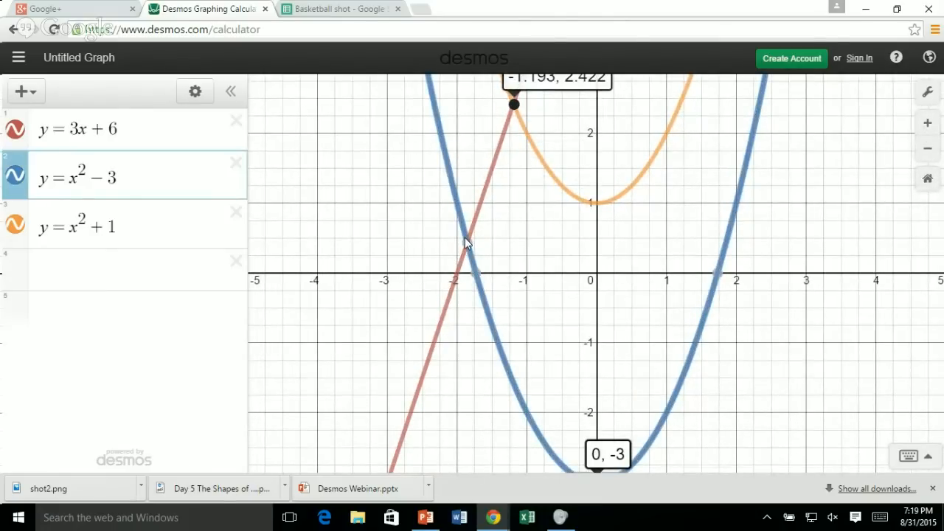
{"action": "left_click", "coordinate": [467, 242]}
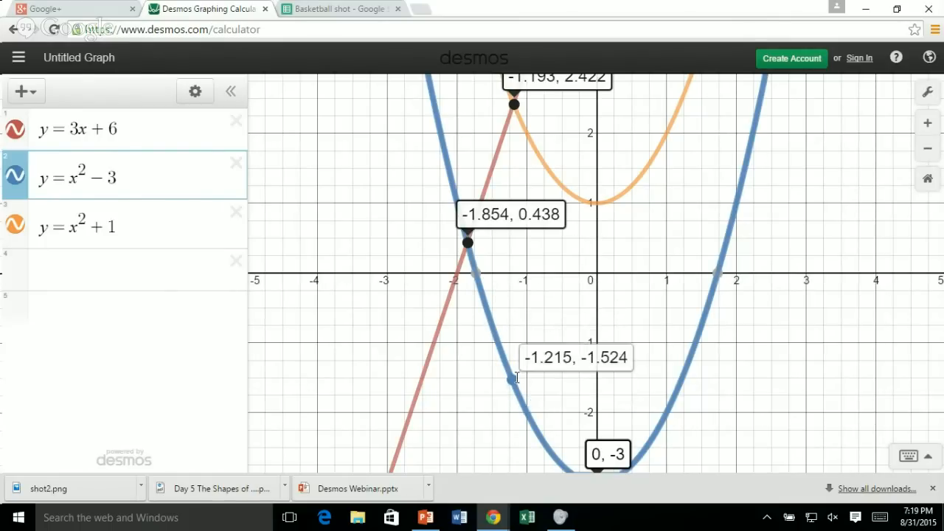
{"action": "left_click", "coordinate": [478, 275]}
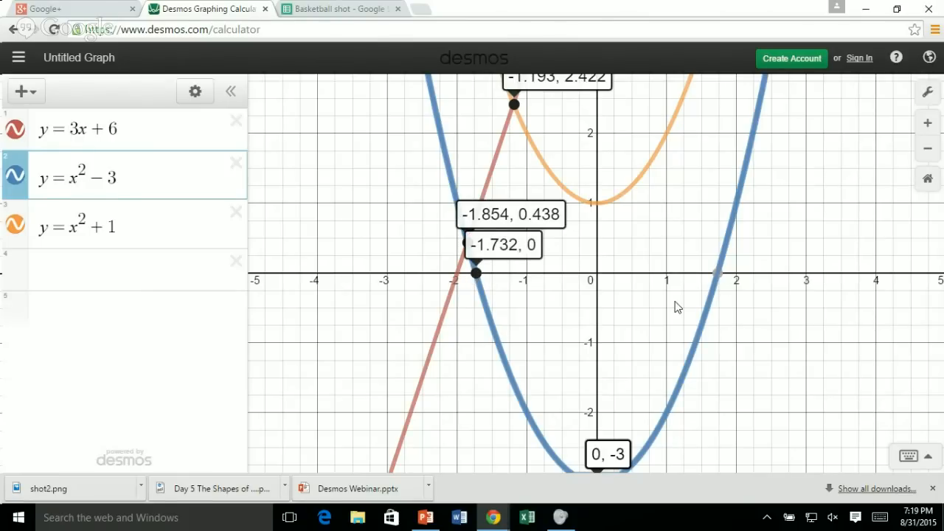
Trace the y = x² − 3 curve to read its coordinates at x = 2.
{"action": "left_click", "coordinate": [735, 203]}
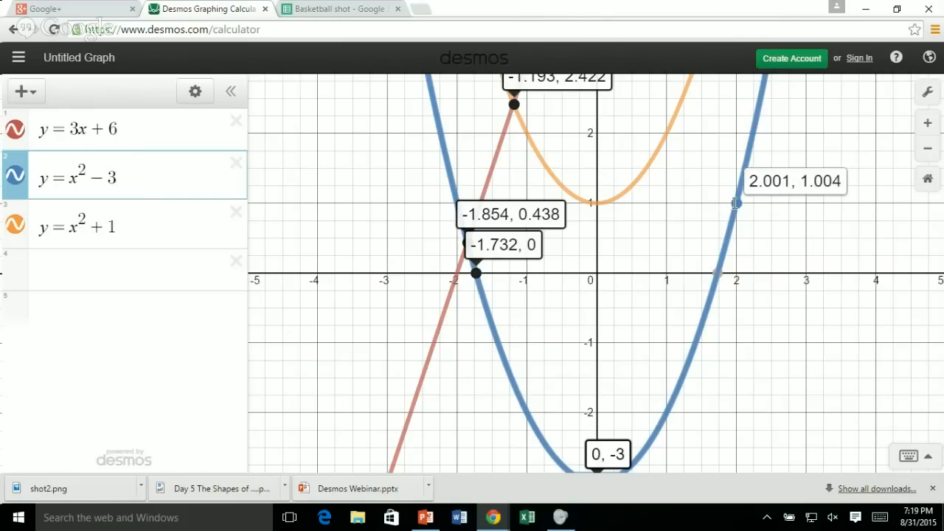
{"action": "left_click_drag", "start_coordinate": [735, 203], "coordinate": [736, 204]}
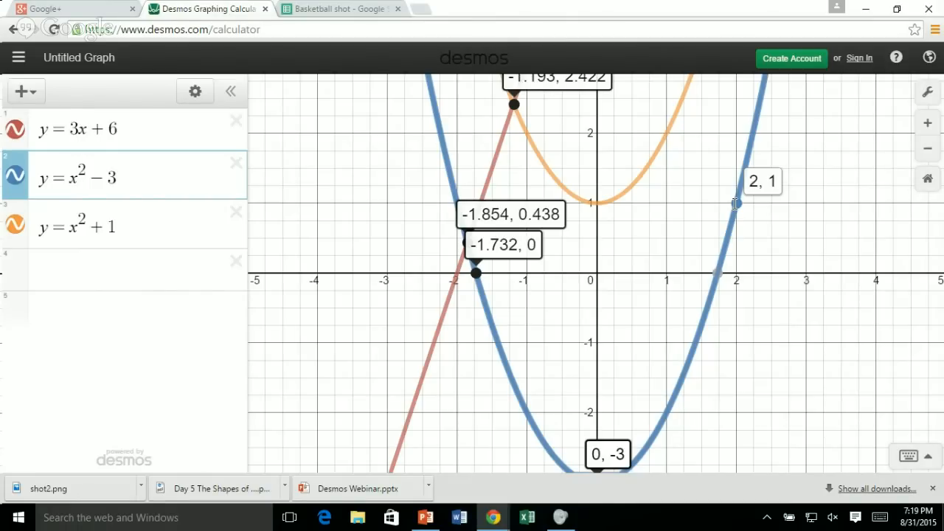
{"action": "left_click_drag", "start_coordinate": [735, 204], "coordinate": [736, 204]}
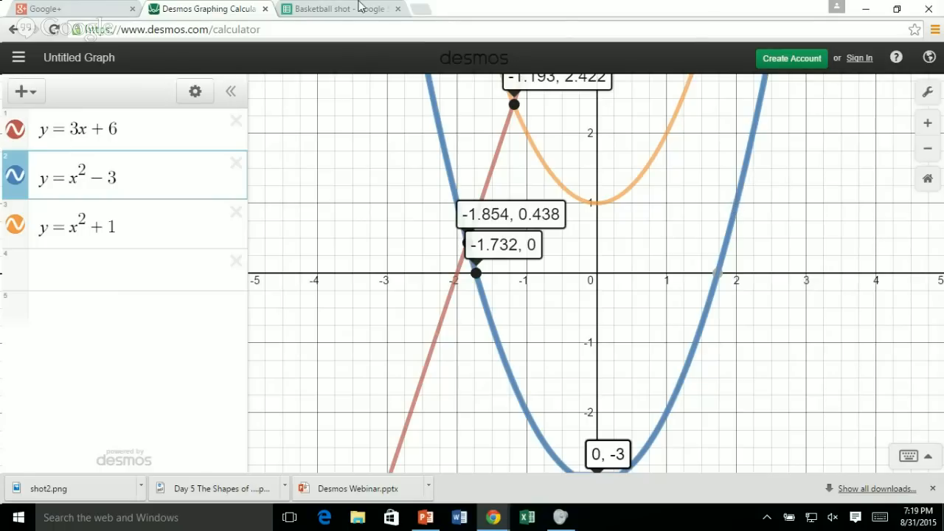
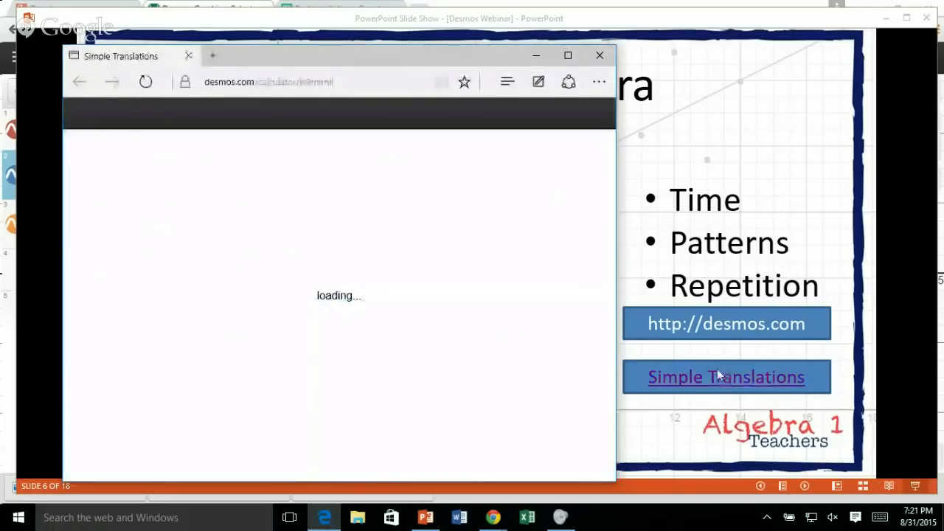
Maximize the Simple Translations graph window, look at the item types that can be added, and collapse and expand the translations folder.
{"action": "left_click", "coordinate": [568, 57]}
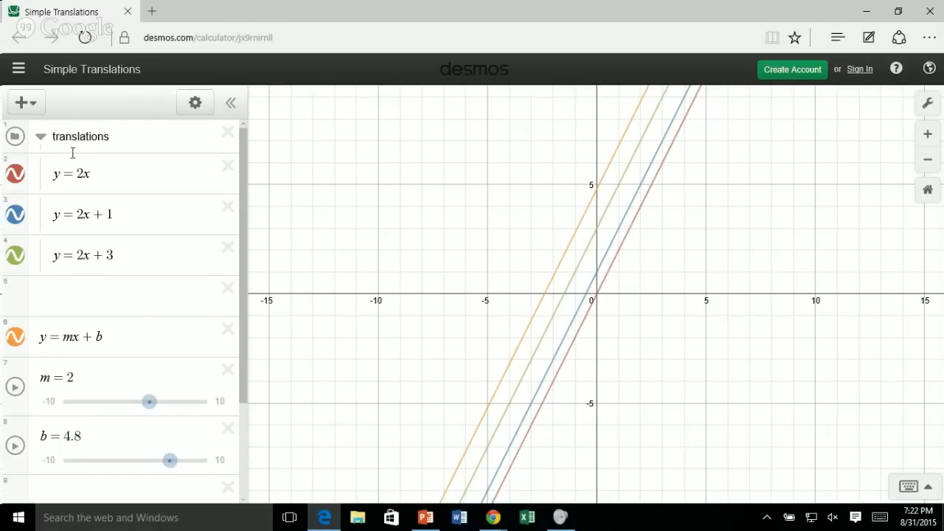
{"action": "left_click", "coordinate": [31, 109]}
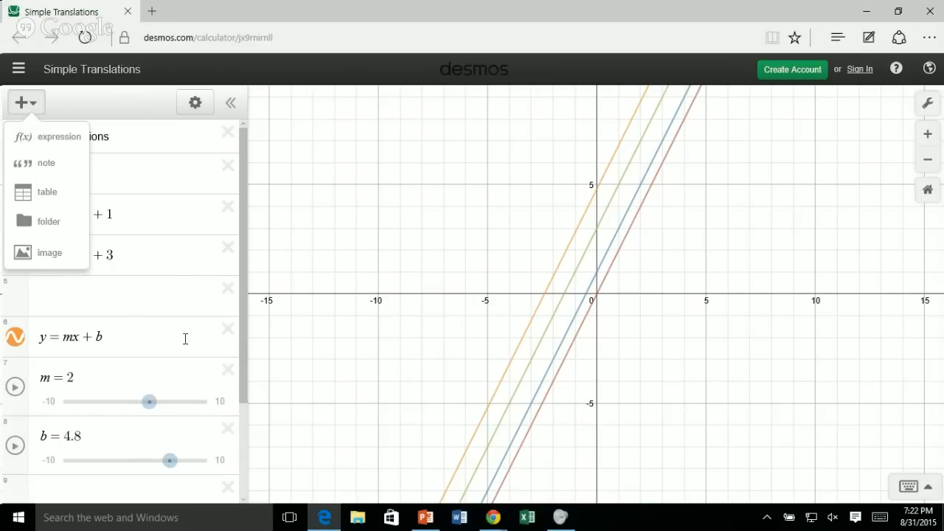
{"action": "left_click", "coordinate": [315, 300]}
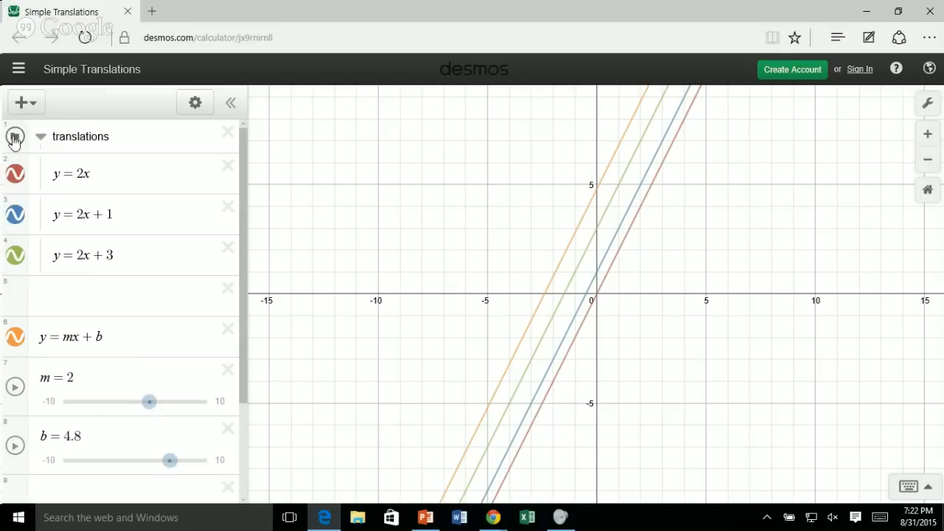
{"action": "left_click", "coordinate": [39, 138]}
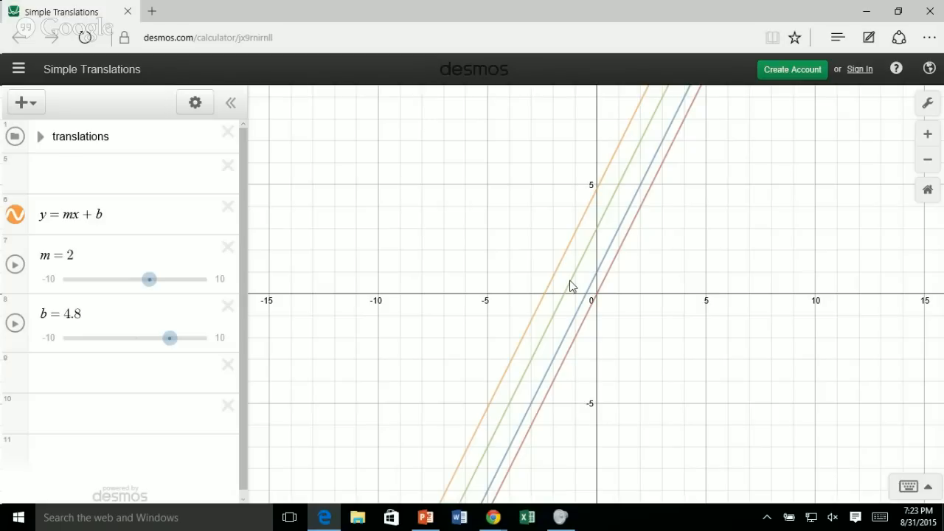
{"action": "left_click", "coordinate": [39, 138]}
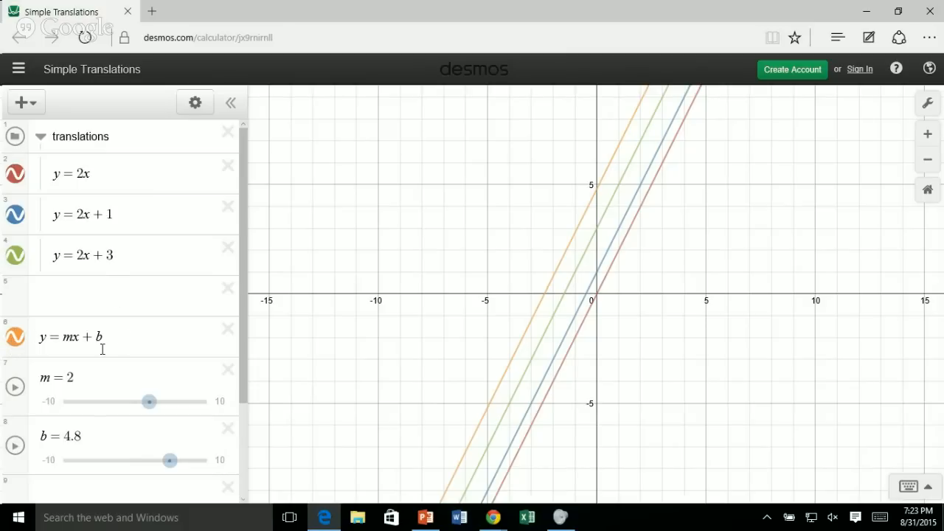
Set slider m to 5.7, and hide y = 2x, y = 2x + 1 and y = 2x + 3, collapsing their translations folder.
{"action": "left_click_drag", "start_coordinate": [149, 405], "coordinate": [176, 412]}
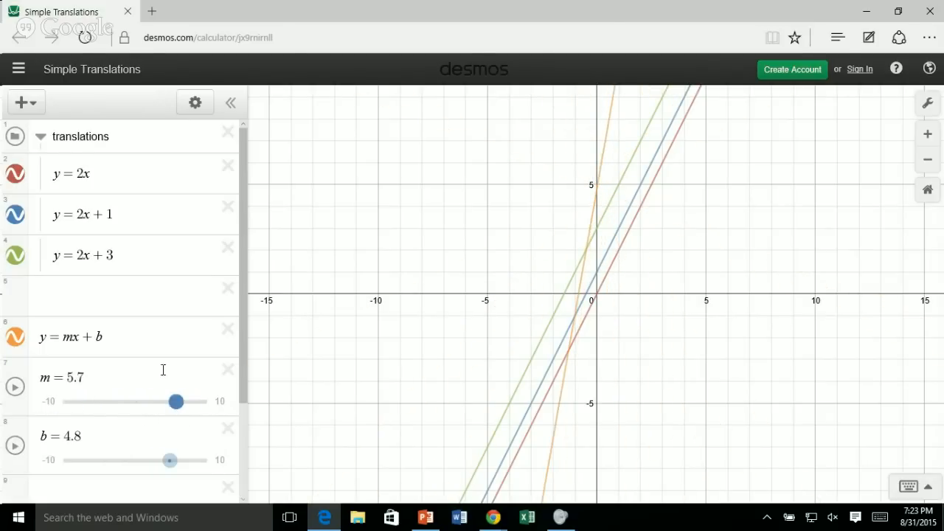
{"action": "left_click", "coordinate": [10, 182]}
{"action": "left_click", "coordinate": [15, 217]}
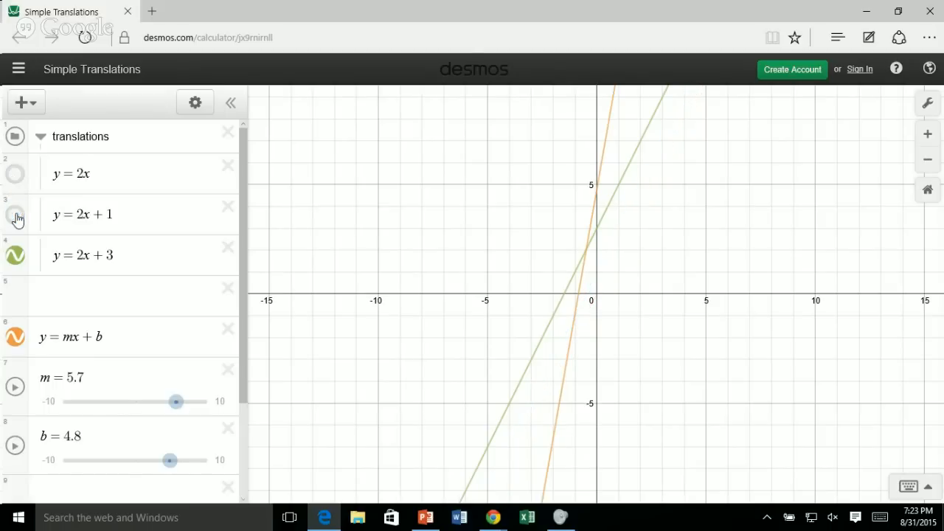
{"action": "left_click", "coordinate": [16, 257]}
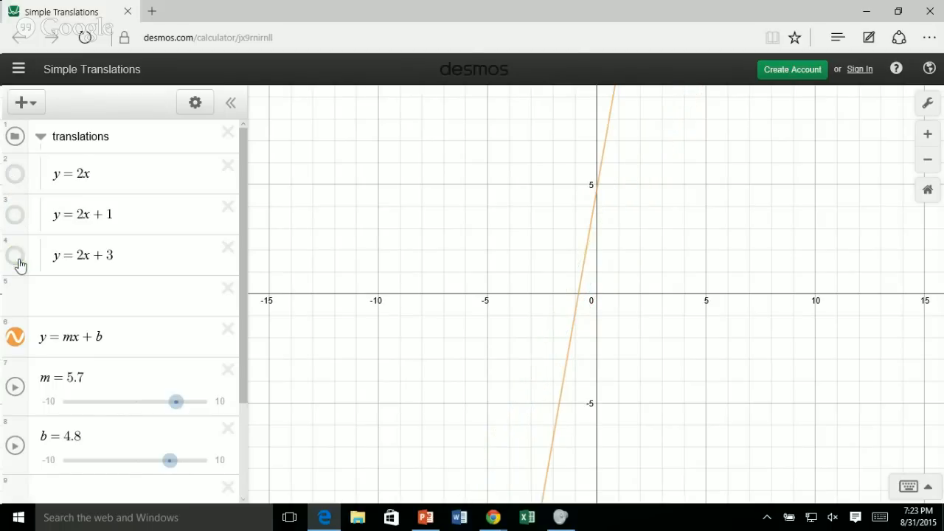
{"action": "left_click", "coordinate": [41, 138]}
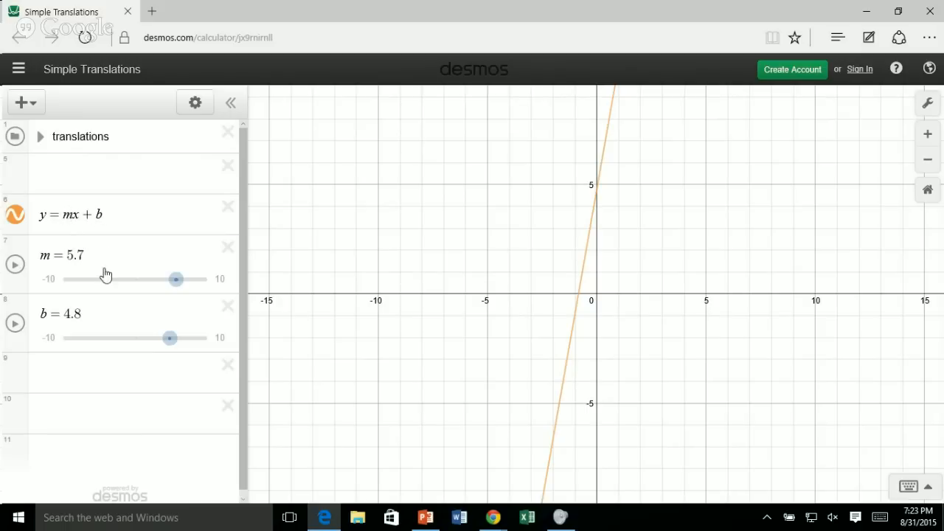
Shift the line y = mx + b by sliding b to −10 and back up to 2.
{"action": "left_click_drag", "start_coordinate": [169, 341], "coordinate": [42, 337]}
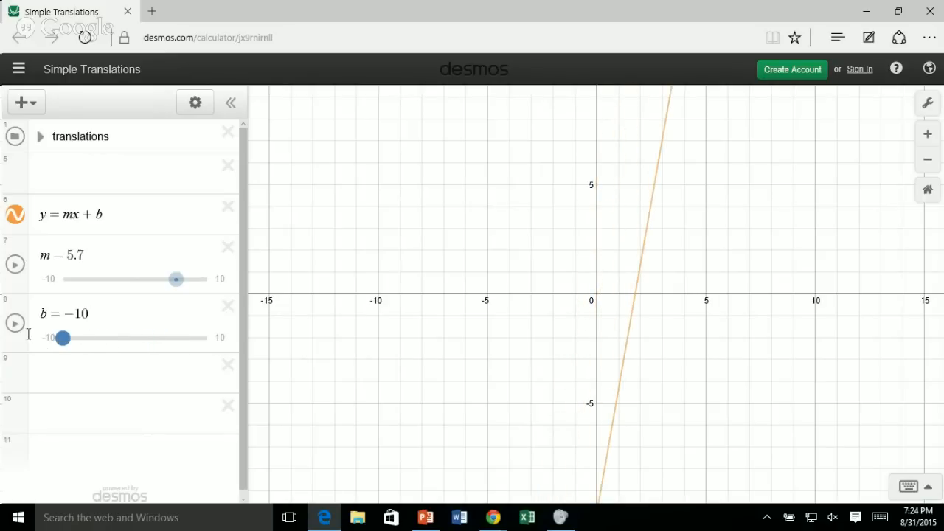
{"action": "left_click_drag", "start_coordinate": [63, 339], "coordinate": [149, 339]}
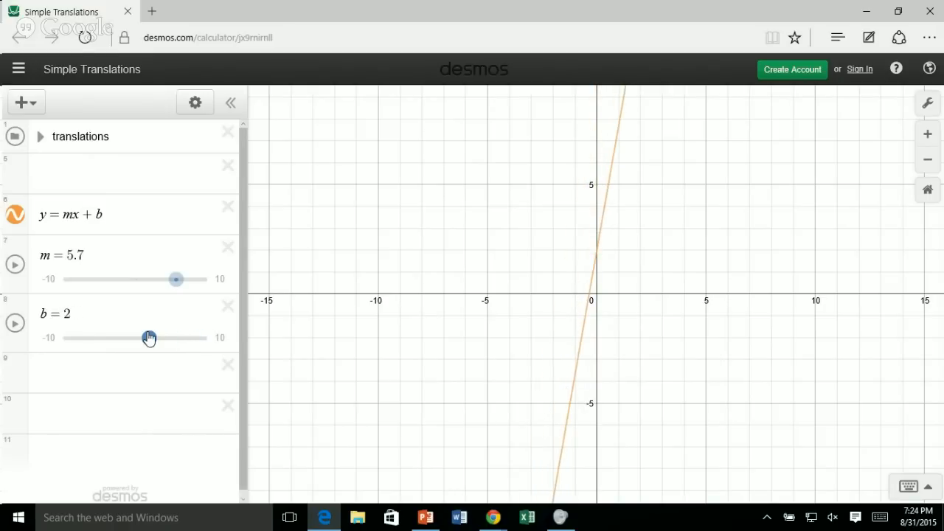
Add the expression y = ax² + b below the b slider and create a slider for a.
{"action": "left_click", "coordinate": [92, 372]}
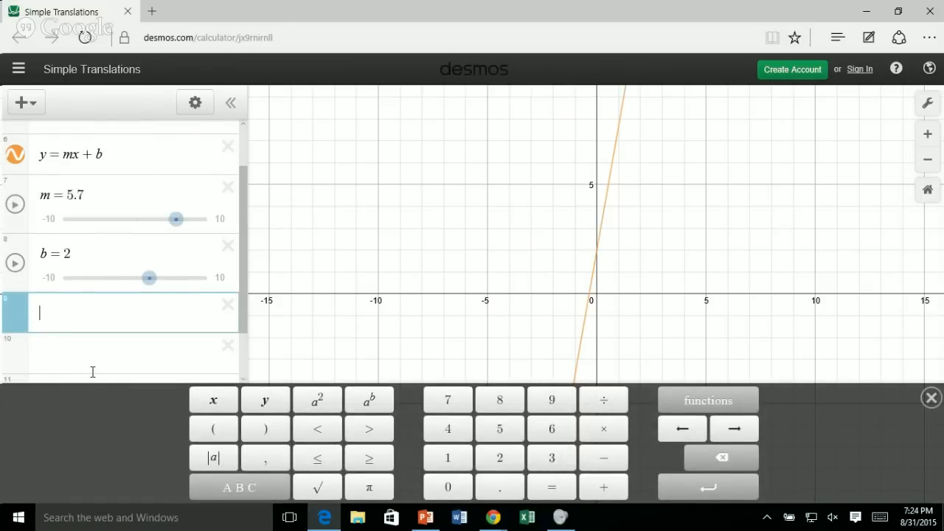
{"action": "type", "text": "y"}
{"action": "type", "text": "=x"}
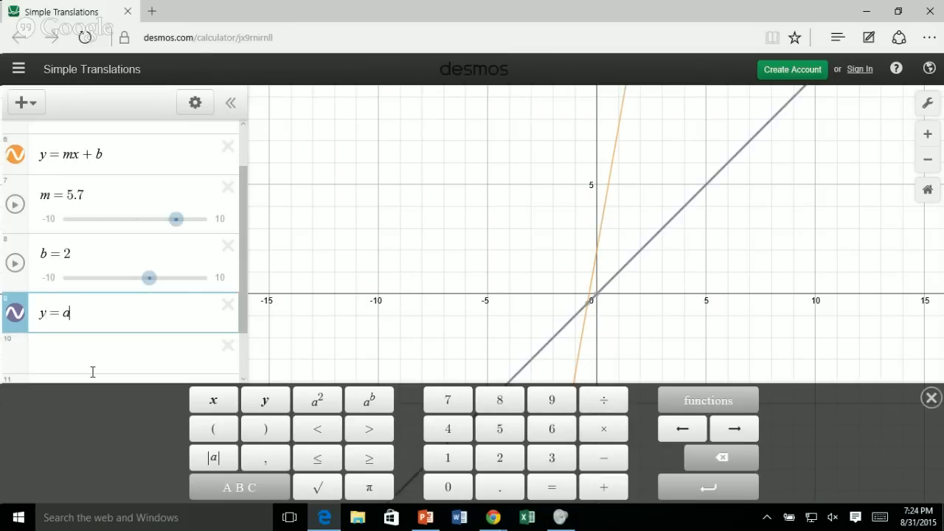
{"action": "type", "text": "x"}
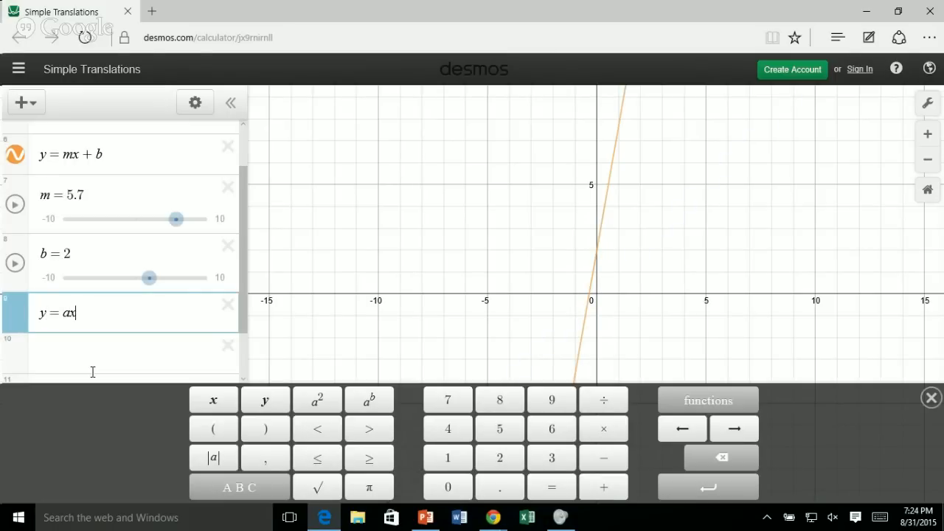
{"action": "left_click", "coordinate": [328, 402]}
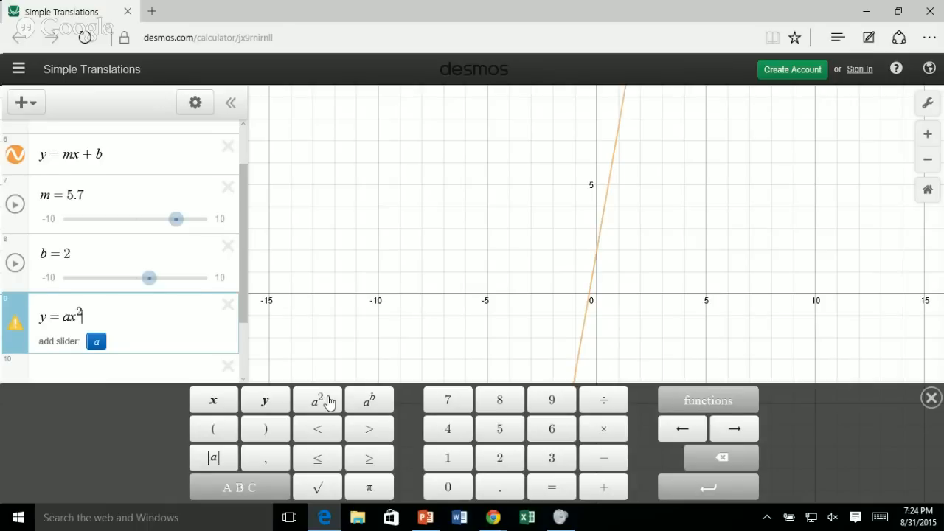
{"action": "type", "text": "+ b"}
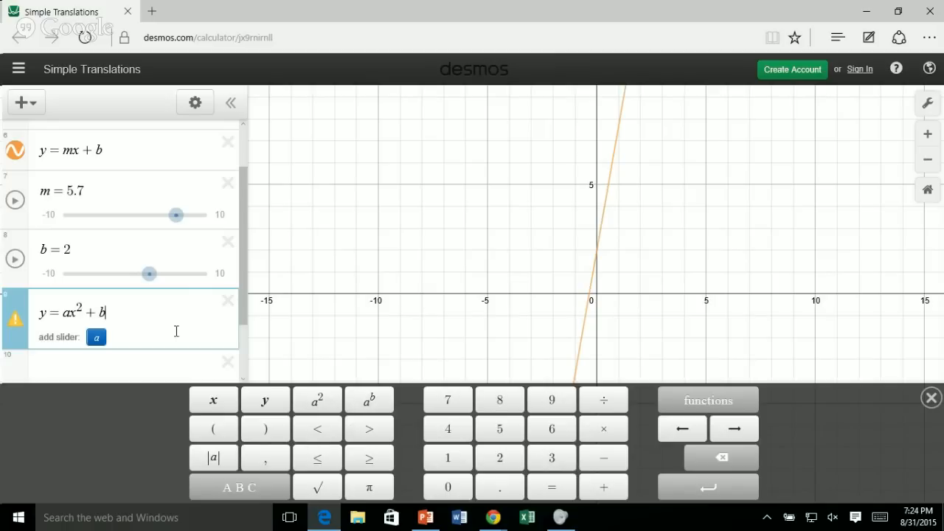
{"action": "left_click", "coordinate": [94, 338]}
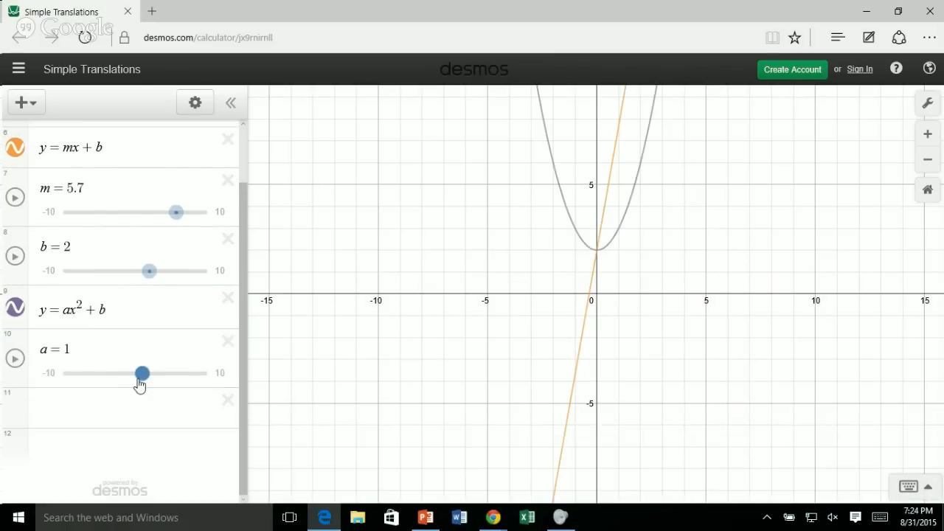
Slide a to −6 and b to −7.2 to flip the parabola and shift both graphs down.
{"action": "left_click_drag", "start_coordinate": [142, 378], "coordinate": [91, 374]}
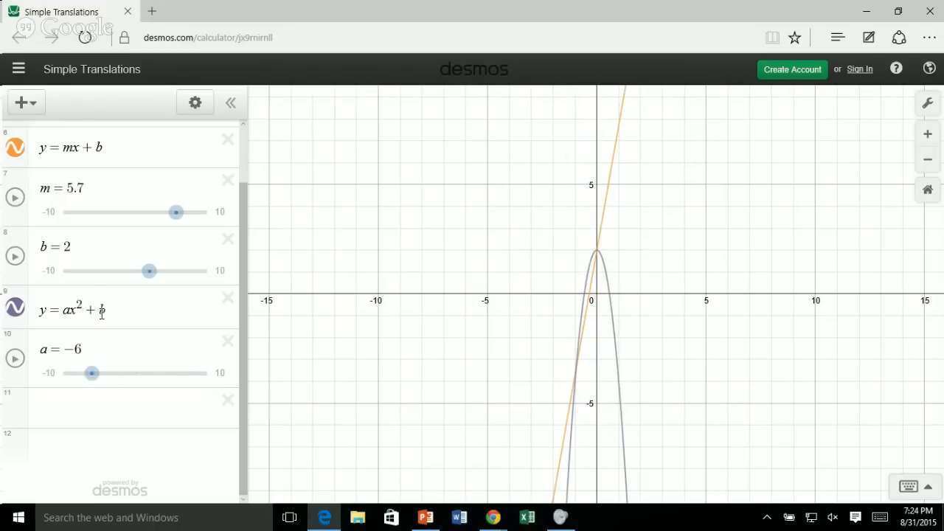
{"action": "left_click_drag", "start_coordinate": [149, 271], "coordinate": [82, 275]}
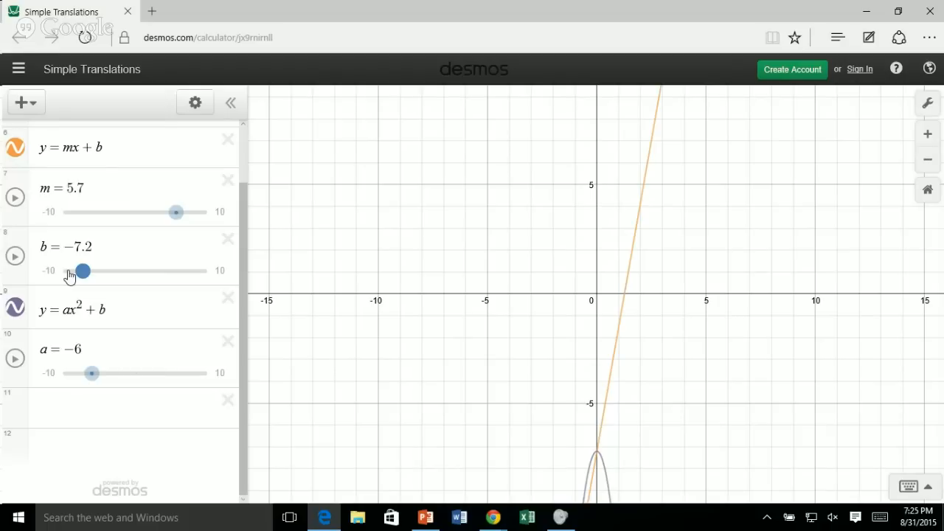
Start signing in to Desmos with a Google account and submit the account's e-mail address.
{"action": "left_click", "coordinate": [859, 69]}
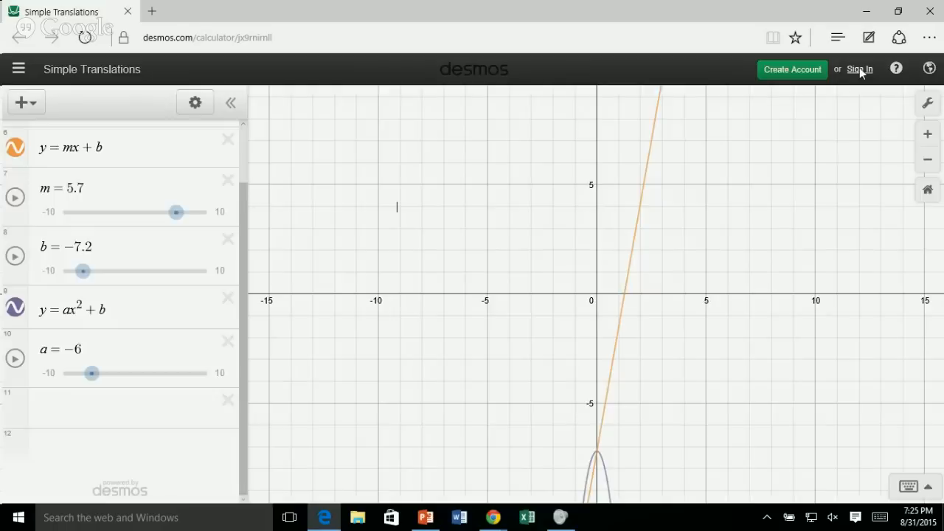
{"action": "left_click", "coordinate": [467, 189]}
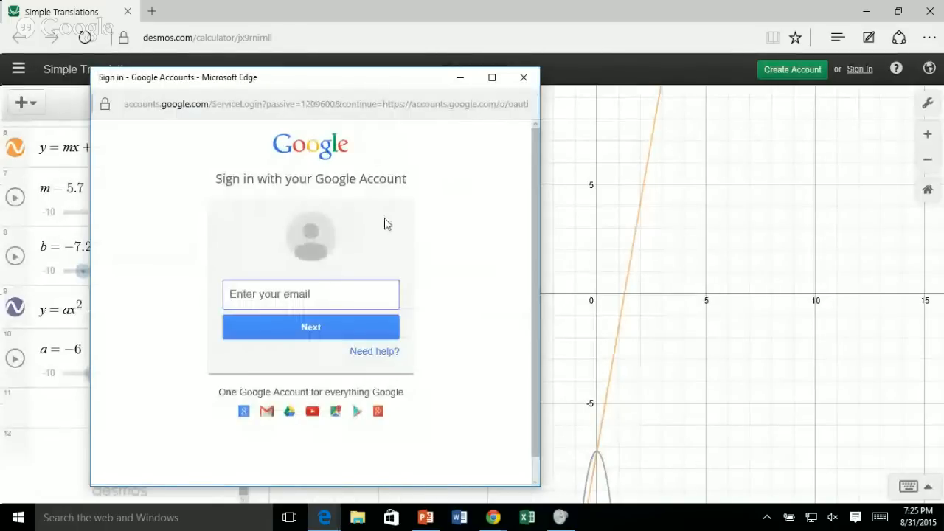
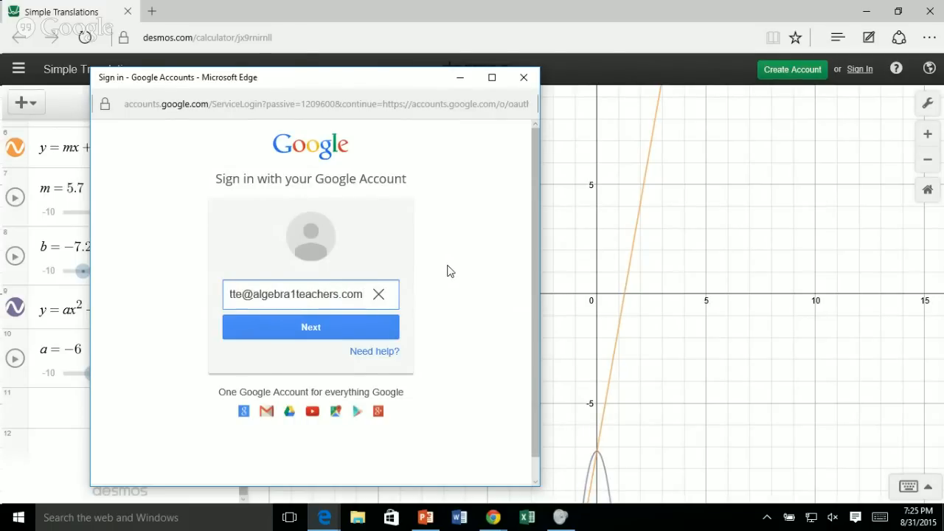
{"action": "left_click", "coordinate": [312, 327]}
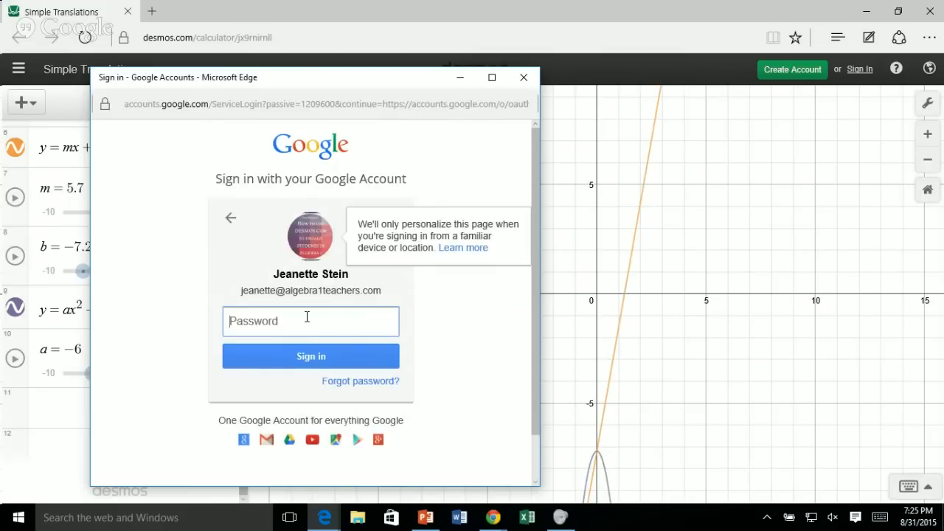
Enter and submit the Google account password, repeating the entry to complete the sign-in.
{"action": "type", "text": "********"}
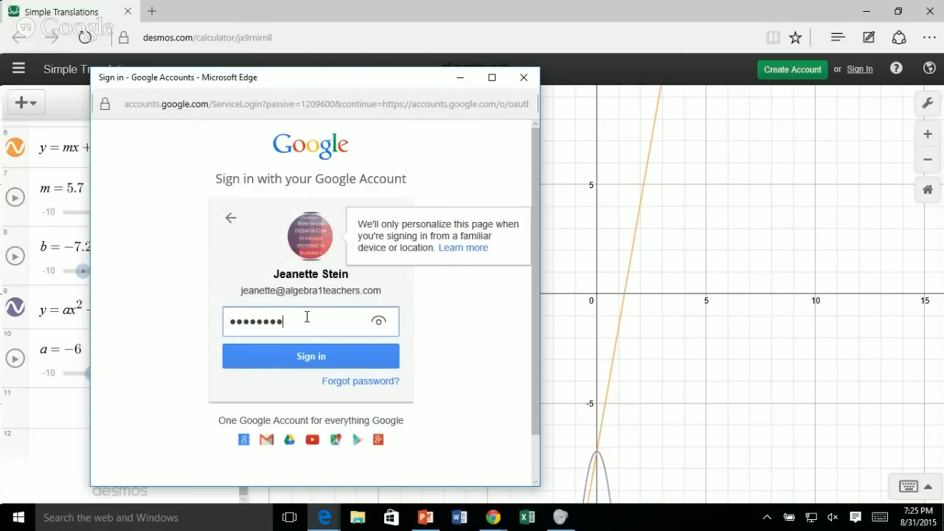
{"action": "left_click", "coordinate": [350, 355]}
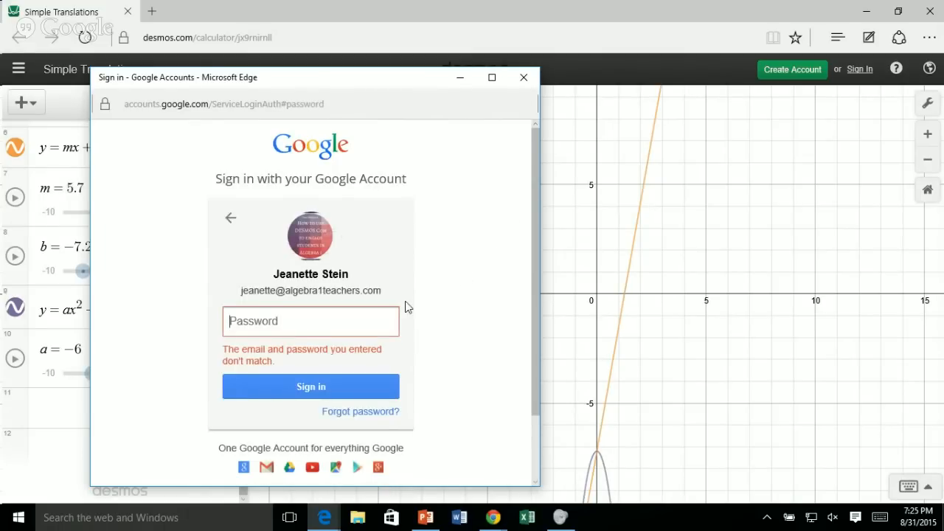
{"action": "type", "text": "********"}
{"action": "left_click", "coordinate": [337, 394]}
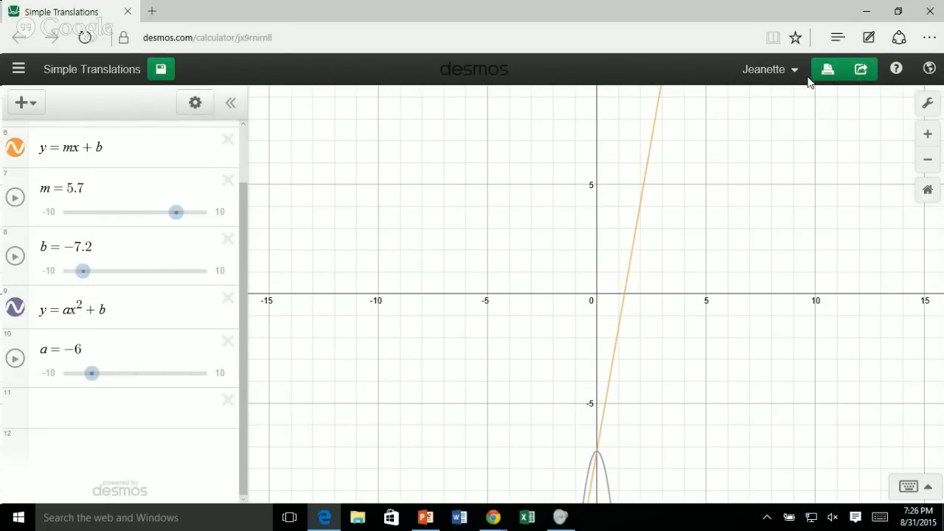
Open the graph's sharing options, select the share link, and decline the staff picks offer.
{"action": "left_click", "coordinate": [860, 70]}
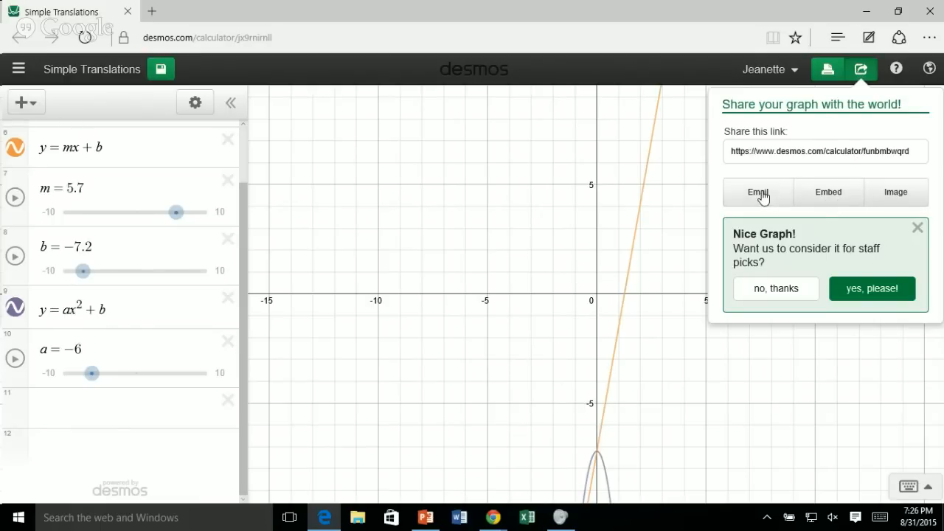
{"action": "left_click", "coordinate": [828, 153]}
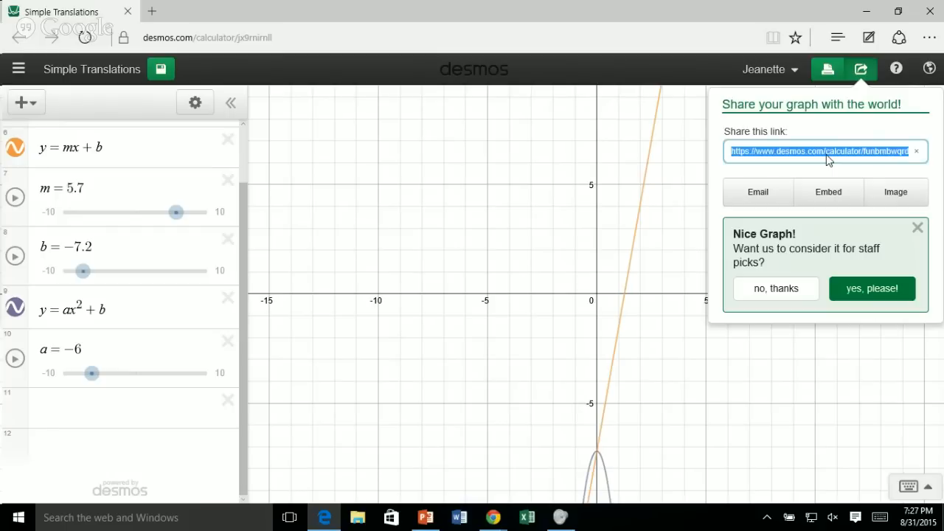
{"action": "left_click", "coordinate": [782, 295]}
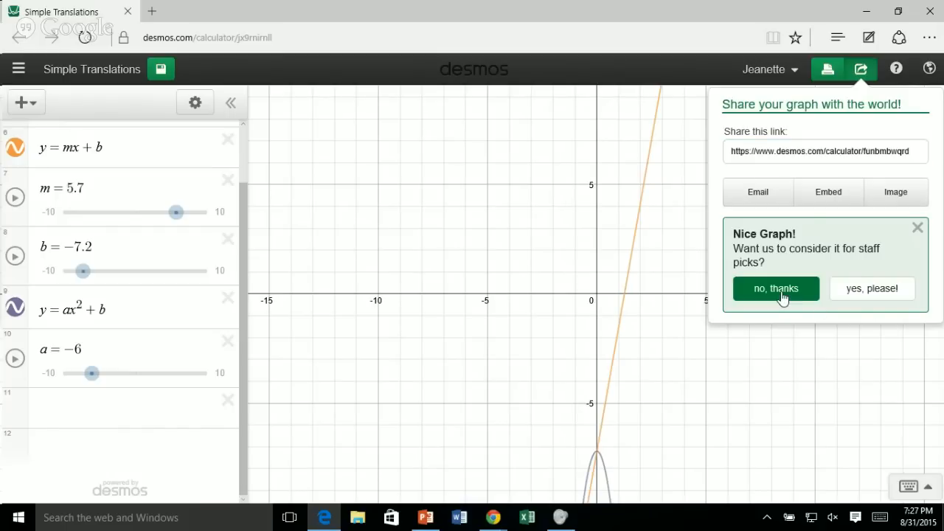
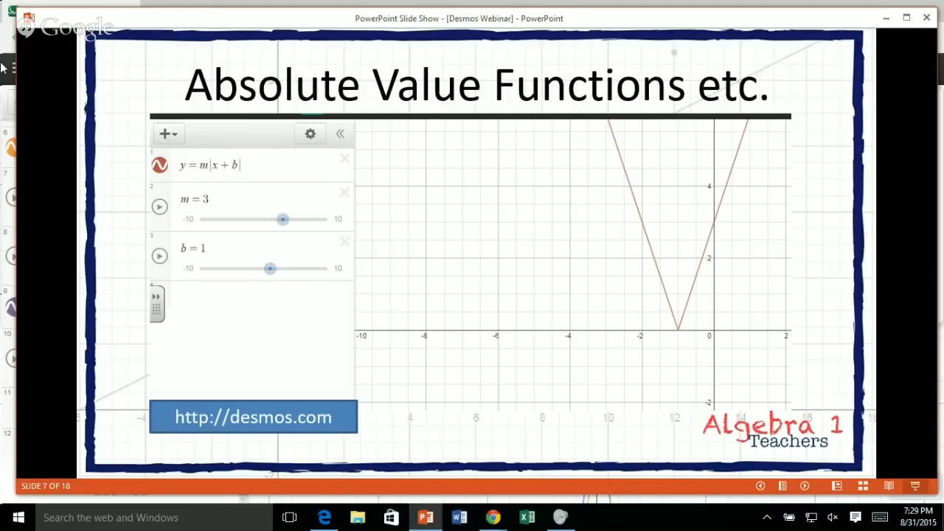
Switch to the Desmos calculator and examine the keypad's trig, stats and misc function lists.
{"action": "key", "text": "alt+Tab"}
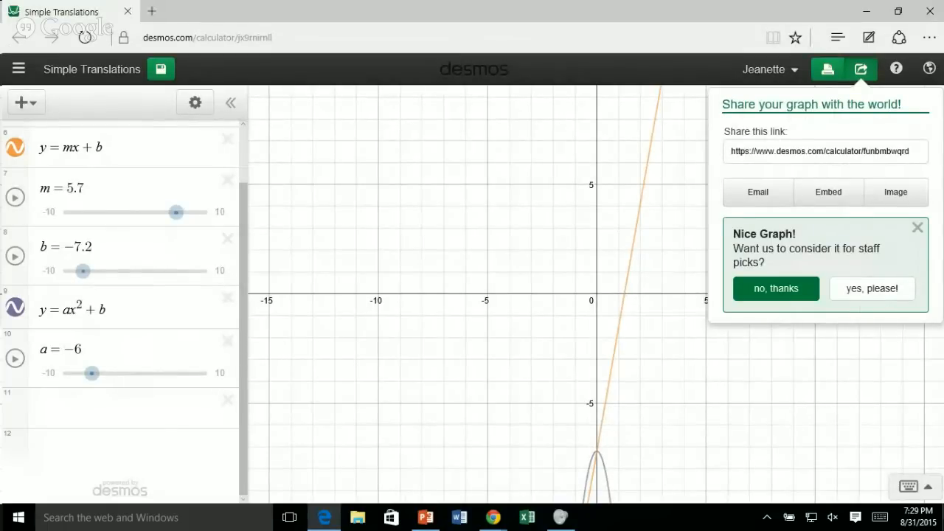
{"action": "left_click", "coordinate": [908, 487]}
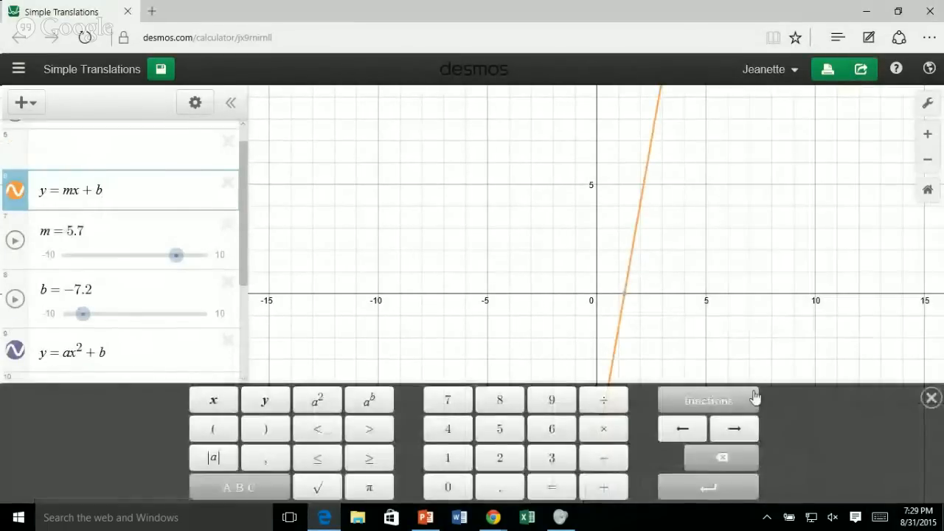
{"action": "left_click", "coordinate": [725, 402]}
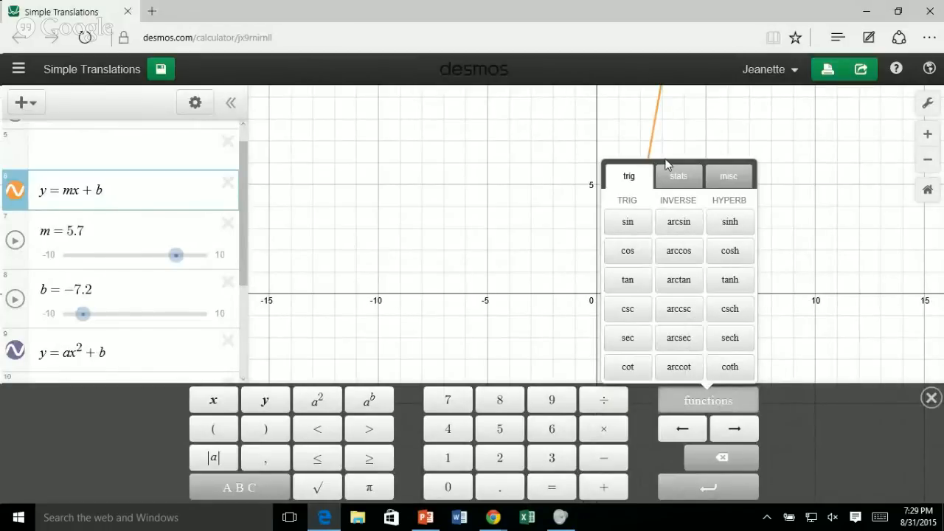
{"action": "left_click", "coordinate": [670, 182]}
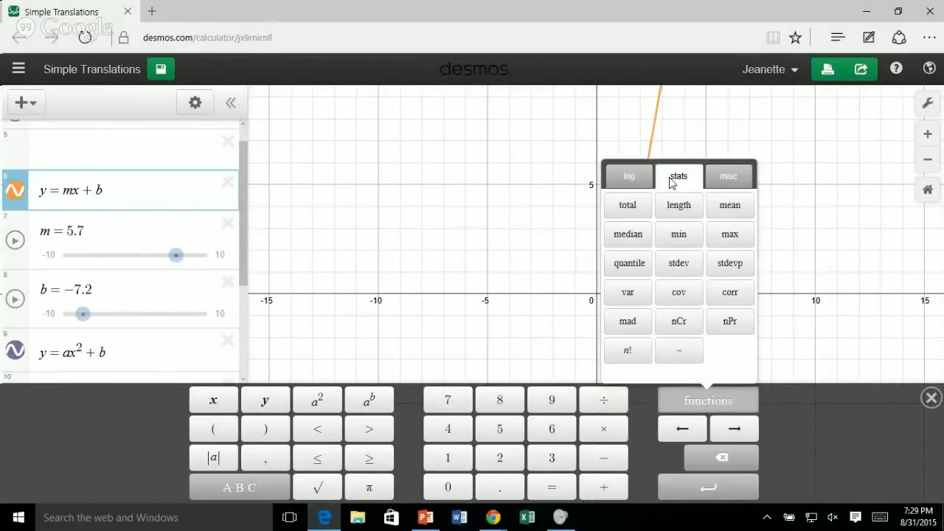
{"action": "left_click", "coordinate": [733, 180]}
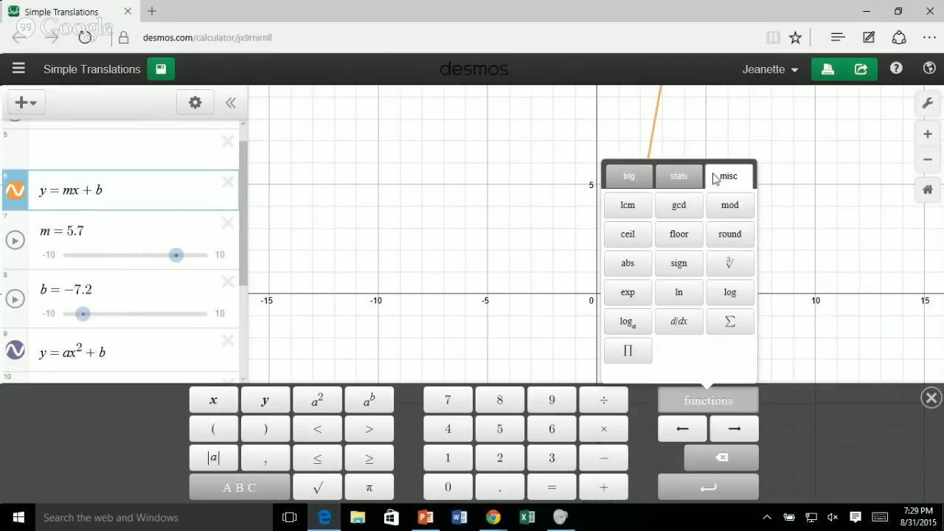
{"action": "left_click", "coordinate": [627, 171]}
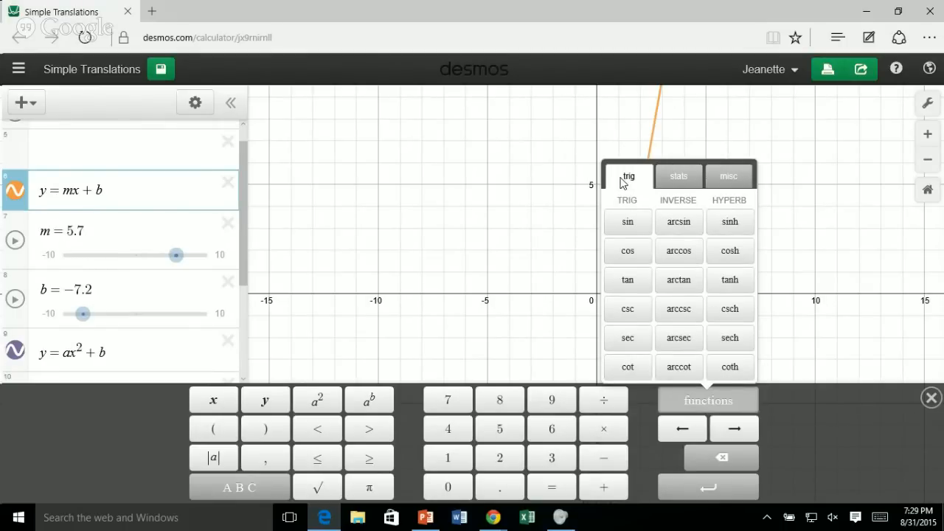
{"action": "left_click", "coordinate": [495, 194]}
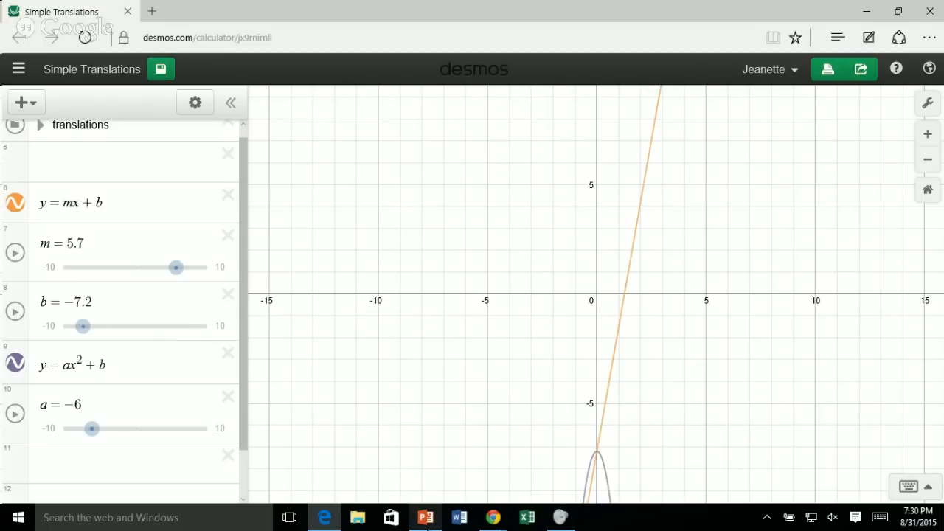
Switch to the PowerPoint slide show and advance to the Restricted Domains slide.
{"action": "left_click", "coordinate": [425, 517]}
{"action": "left_click", "coordinate": [452, 307]}
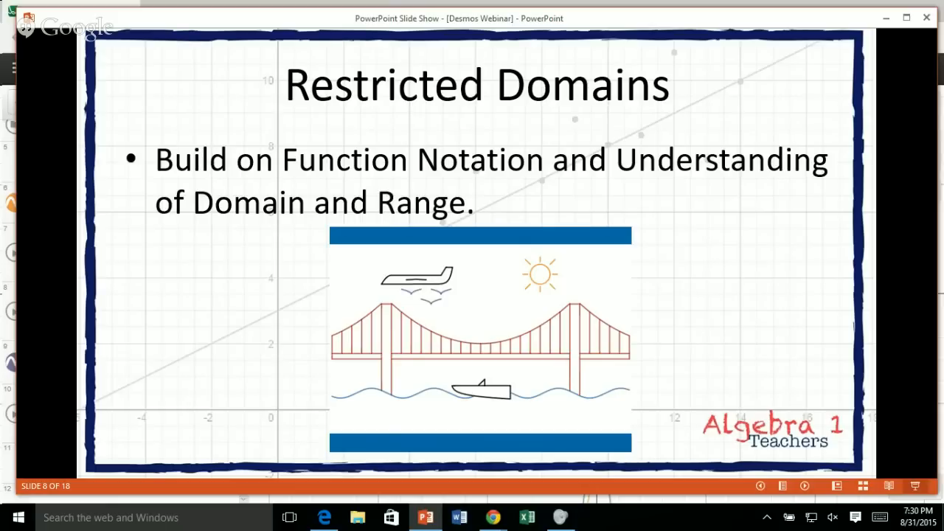
Return to Desmos, create a new blank graph, and enter y = 4x as the first expression.
{"action": "left_click", "coordinate": [8, 163]}
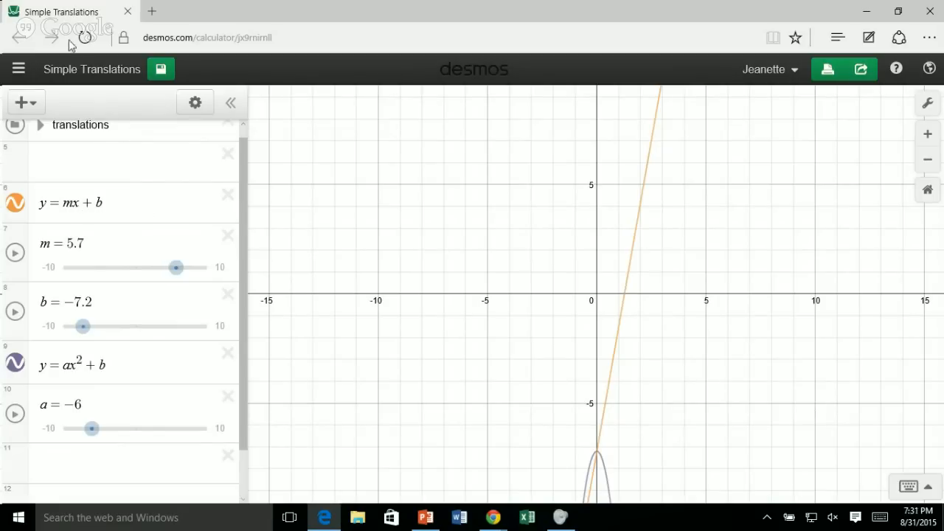
{"action": "left_click", "coordinate": [18, 69]}
{"action": "left_click", "coordinate": [81, 117]}
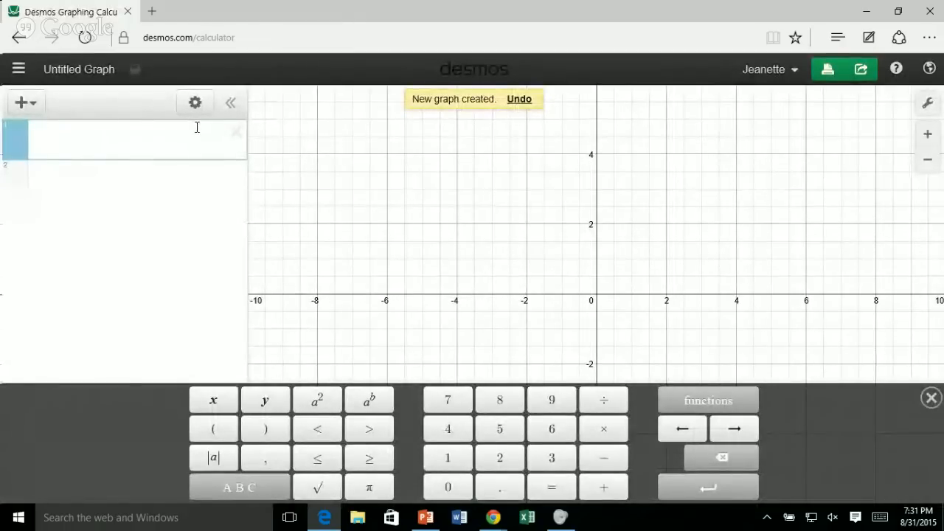
{"action": "type", "text": "y+"}
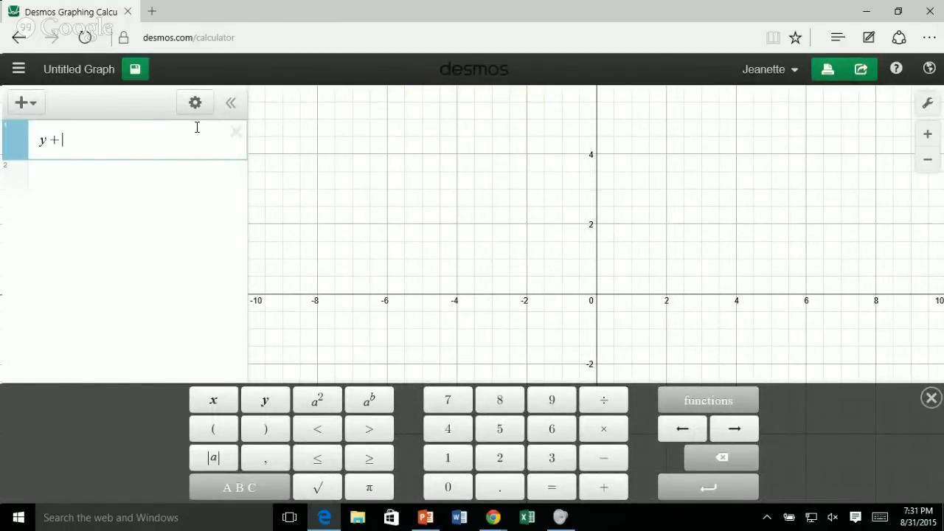
{"action": "key", "text": "BackSpace"}
{"action": "type", "text": "=4x"}
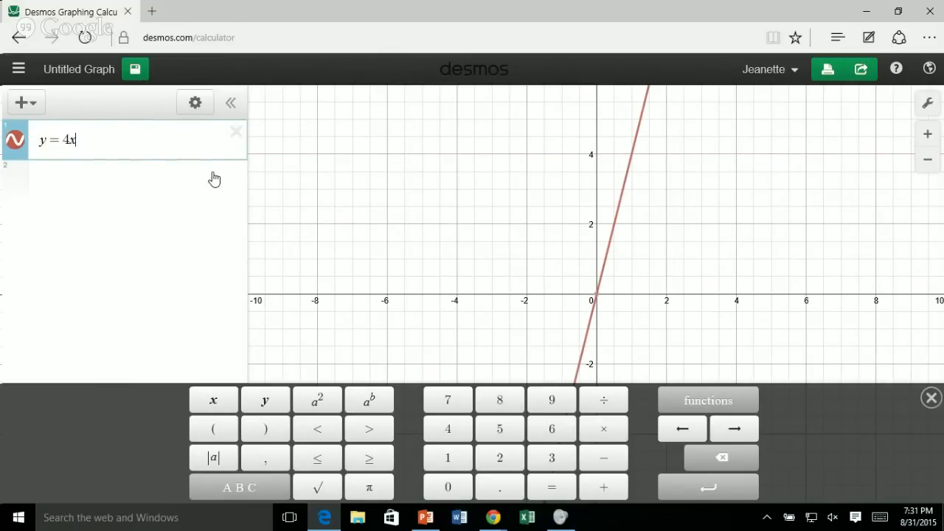
{"action": "type", "text": "("}
Restrict the domain of y = 4x to {x < 0} and view the line below the x-axis.
{"action": "key", "text": "BackSpace"}
{"action": "type", "text": "{x < "}
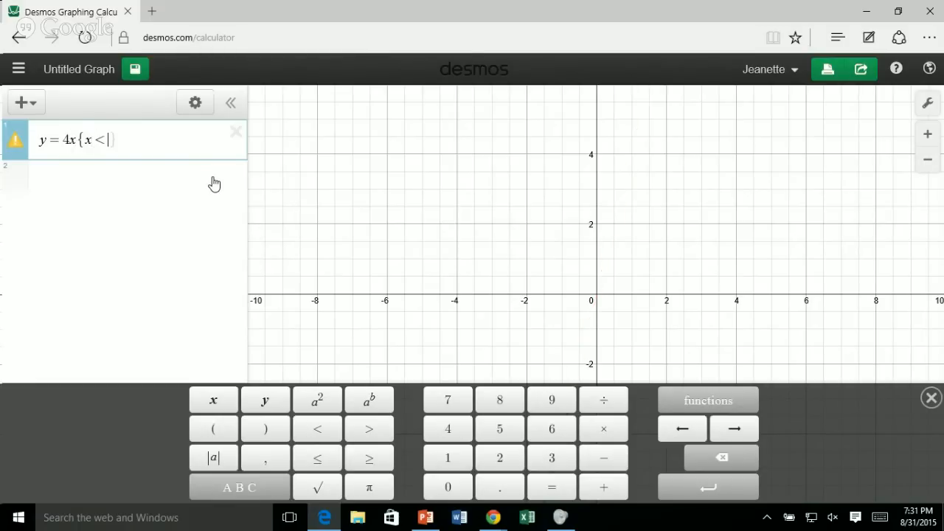
{"action": "type", "text": "0"}
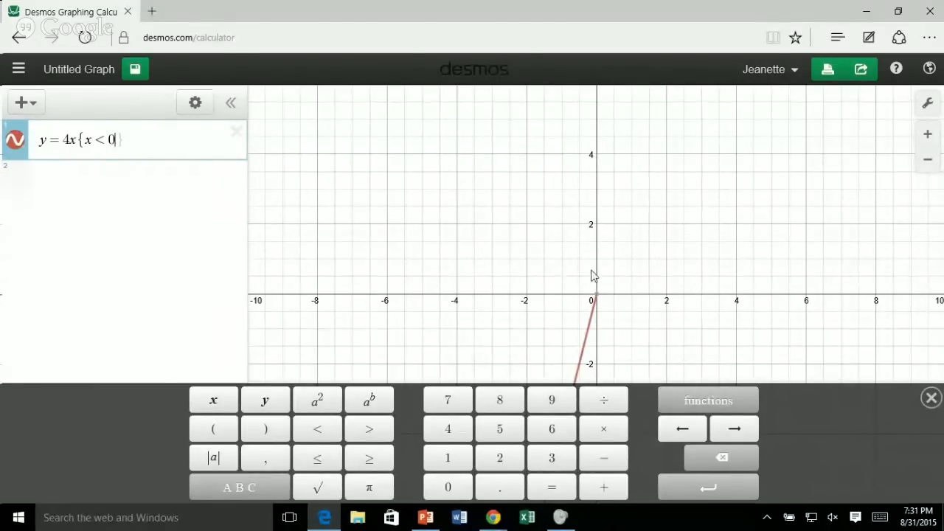
{"action": "scroll", "coordinate": [787, 273], "scroll_direction": "down", "scroll_amount": 1}
{"action": "left_click_drag", "start_coordinate": [723, 318], "coordinate": [712, 175]}
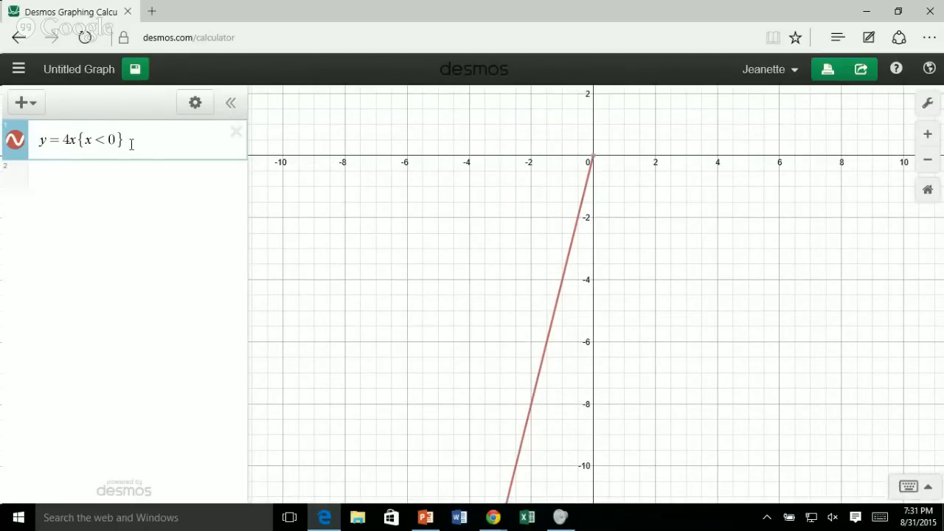
Add y = x + 2 as the second expression.
{"action": "left_click", "coordinate": [115, 198]}
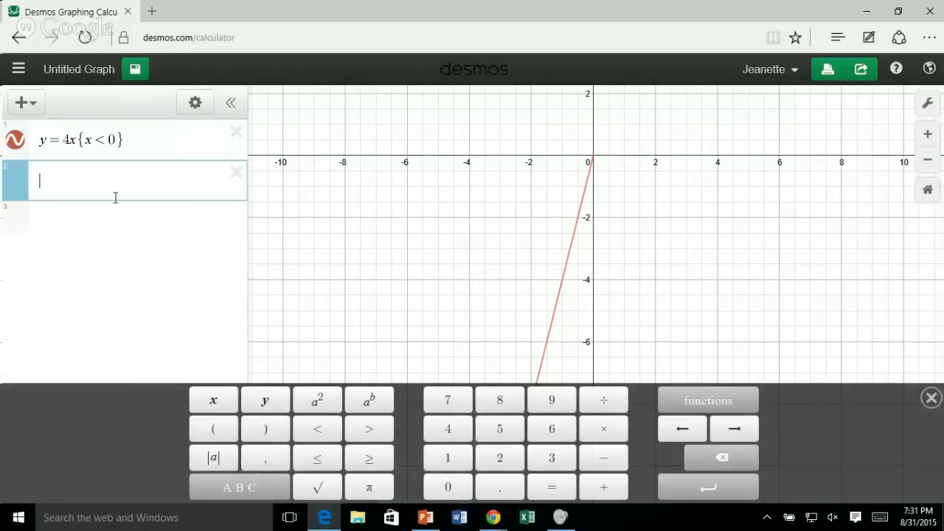
{"action": "type", "text": "y = "}
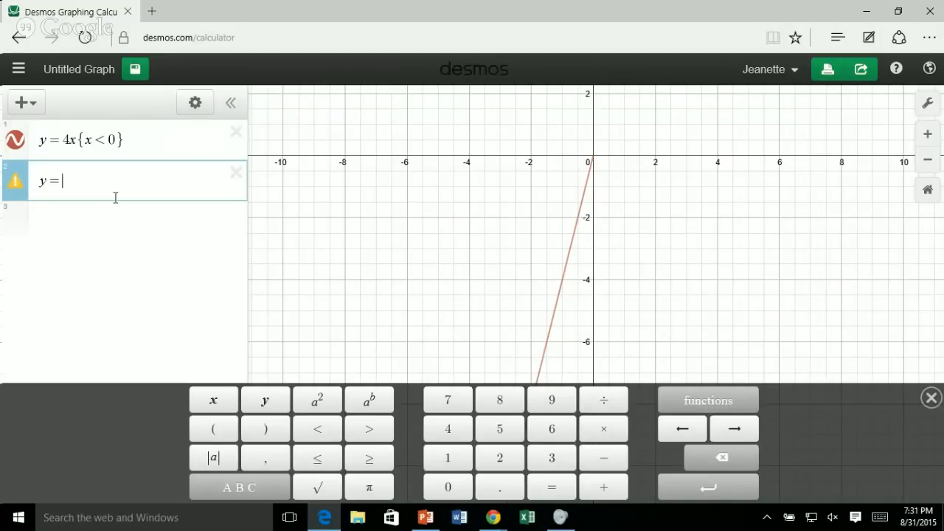
{"action": "type", "text": "x"}
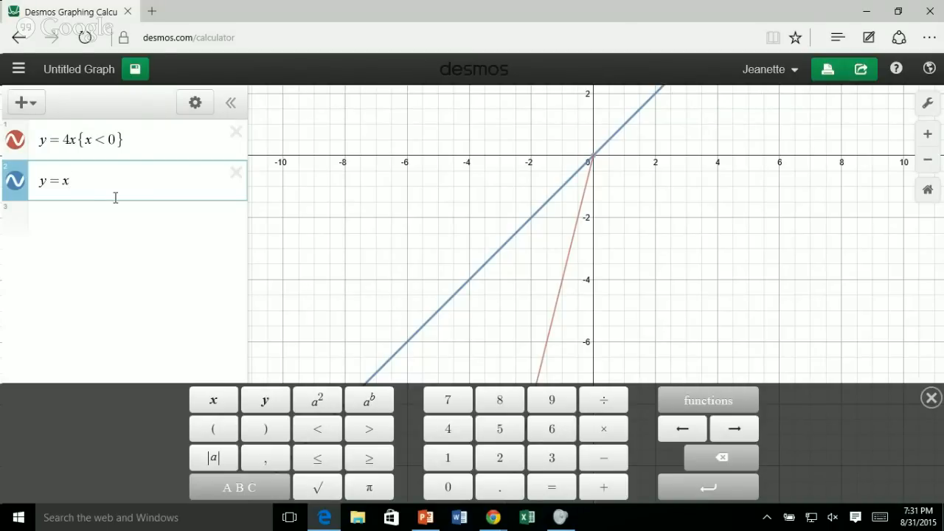
{"action": "type", "text": "+2"}
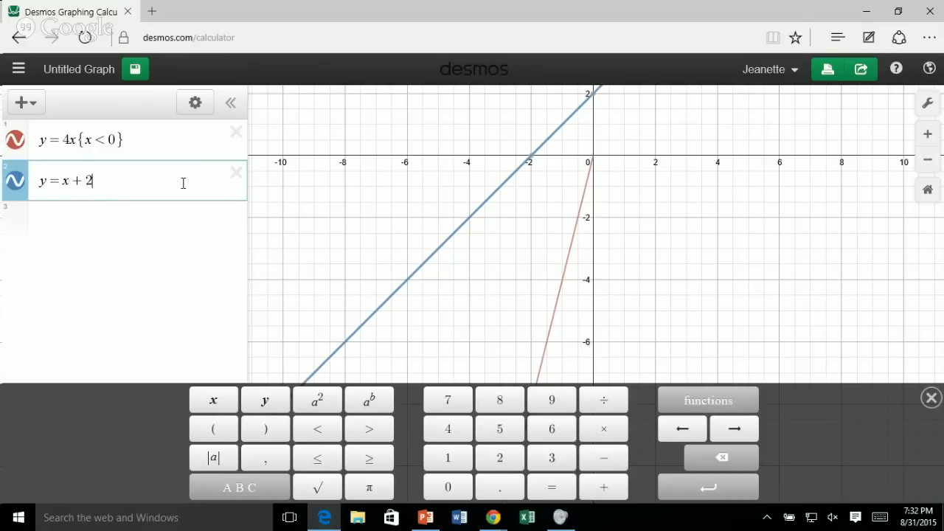
Convert y = x + 2 to a table, view its plotted points, and undo the conversion.
{"action": "left_click", "coordinate": [194, 106]}
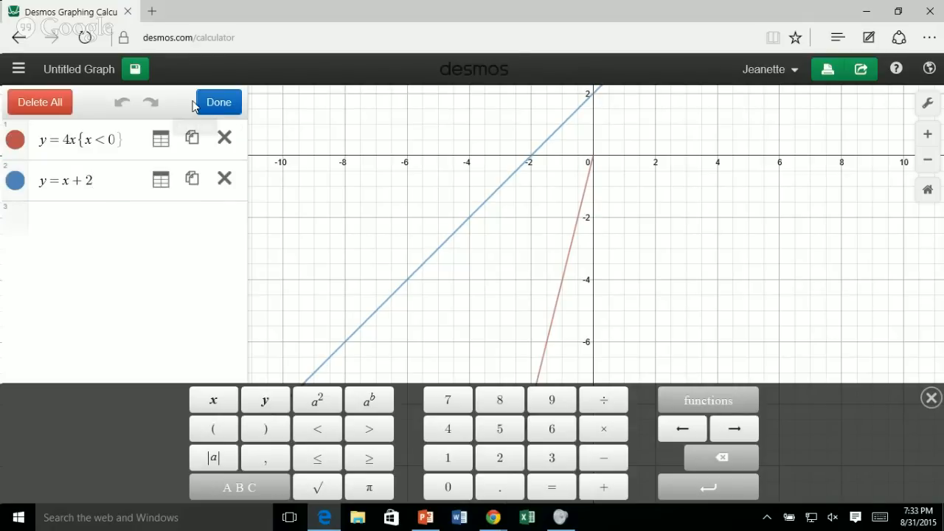
{"action": "left_click", "coordinate": [162, 182]}
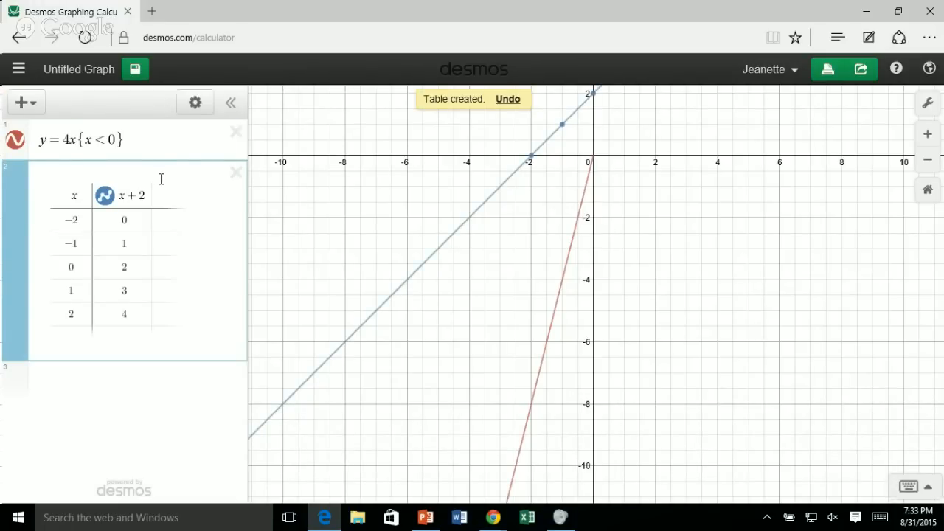
{"action": "left_click_drag", "start_coordinate": [779, 177], "coordinate": [750, 366]}
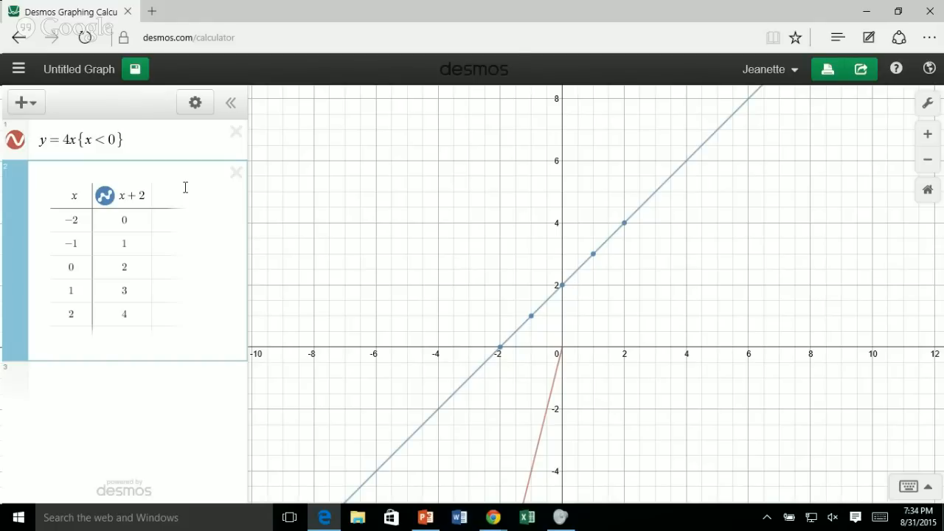
{"action": "key", "text": "ctrl+z"}
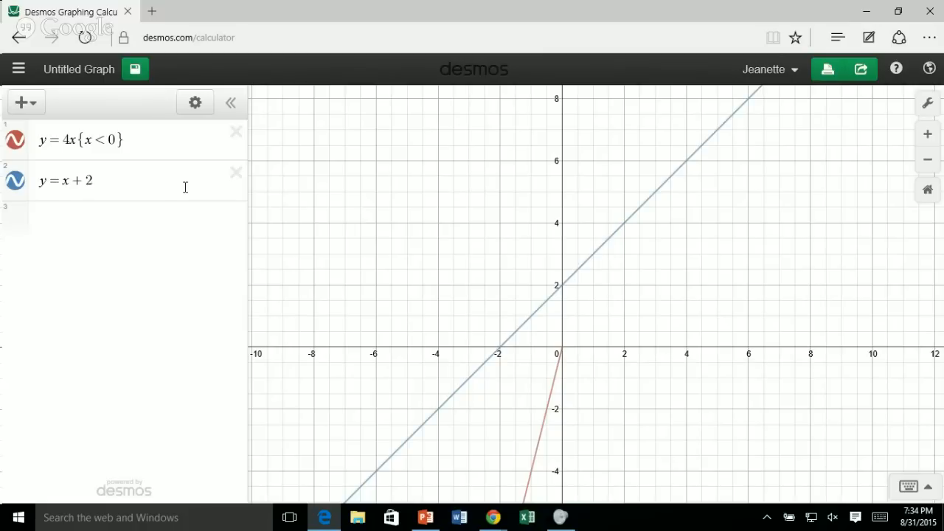
Convert the y = x + 2 expression to a table of values and color its points and line orange.
{"action": "left_click", "coordinate": [191, 105]}
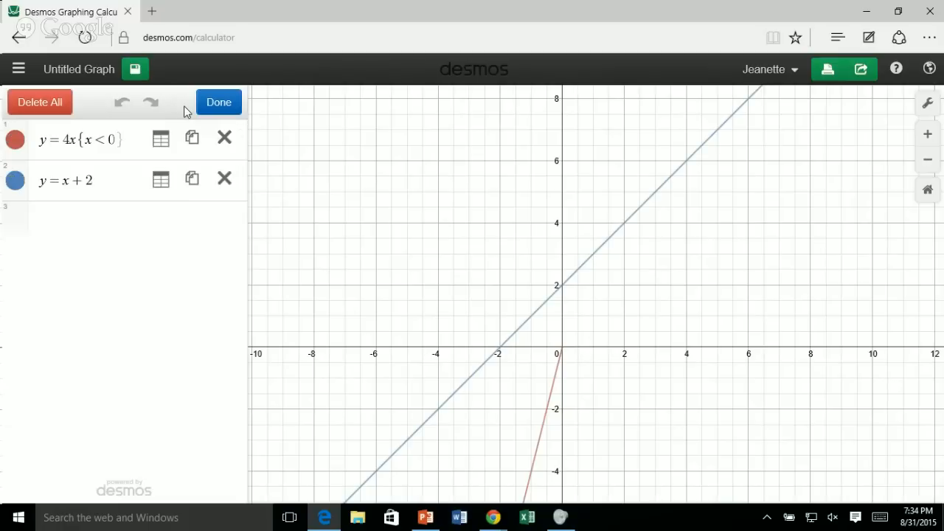
{"action": "left_click", "coordinate": [160, 180]}
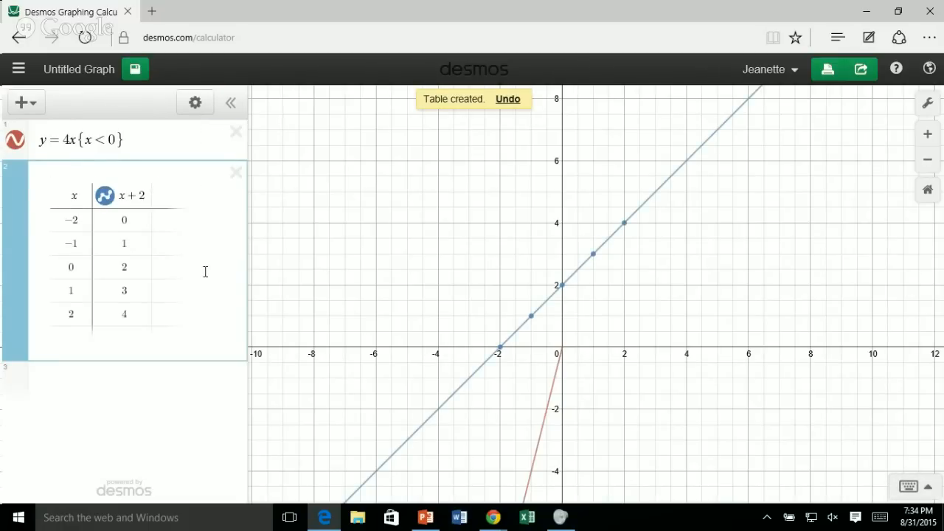
{"action": "left_click", "coordinate": [196, 105]}
{"action": "left_click", "coordinate": [103, 201]}
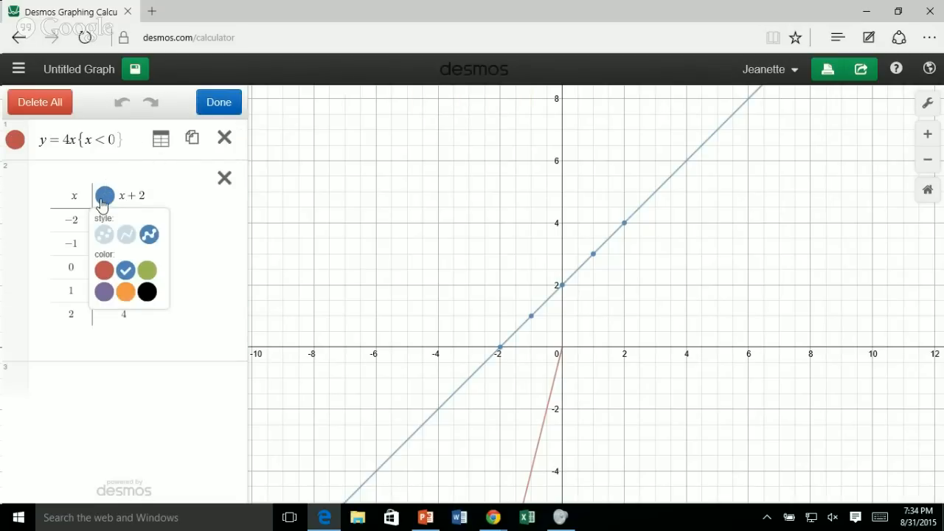
{"action": "left_click", "coordinate": [126, 292]}
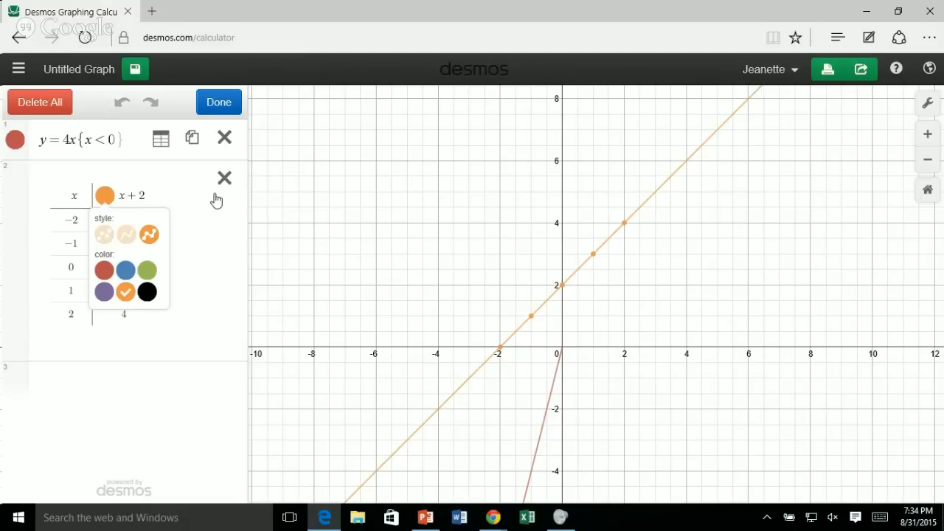
{"action": "left_click", "coordinate": [132, 426]}
{"action": "left_click", "coordinate": [211, 97]}
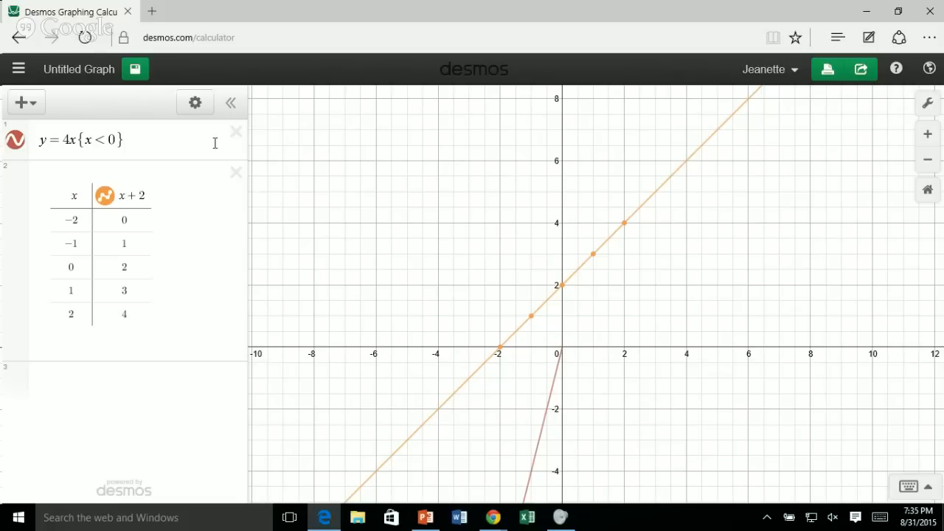
Switch to the PowerPoint slide show and advance to the CCSS.MATH.CONTENT.HSF.IF.B.5 standard slide.
{"action": "left_click", "coordinate": [426, 519]}
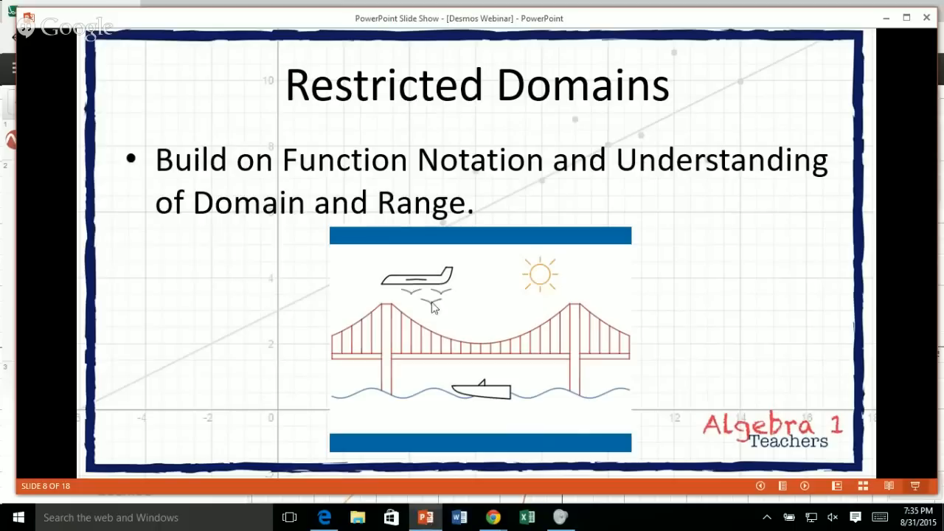
{"action": "left_click", "coordinate": [531, 233]}
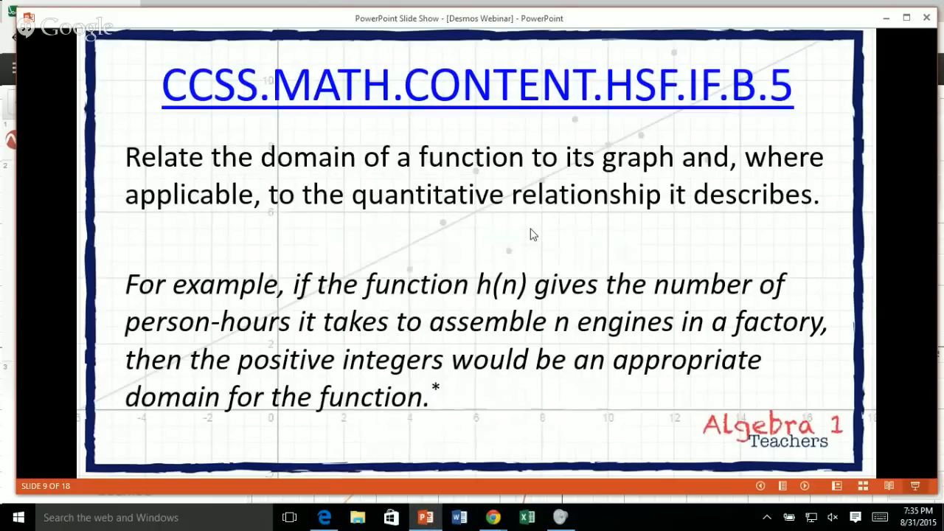
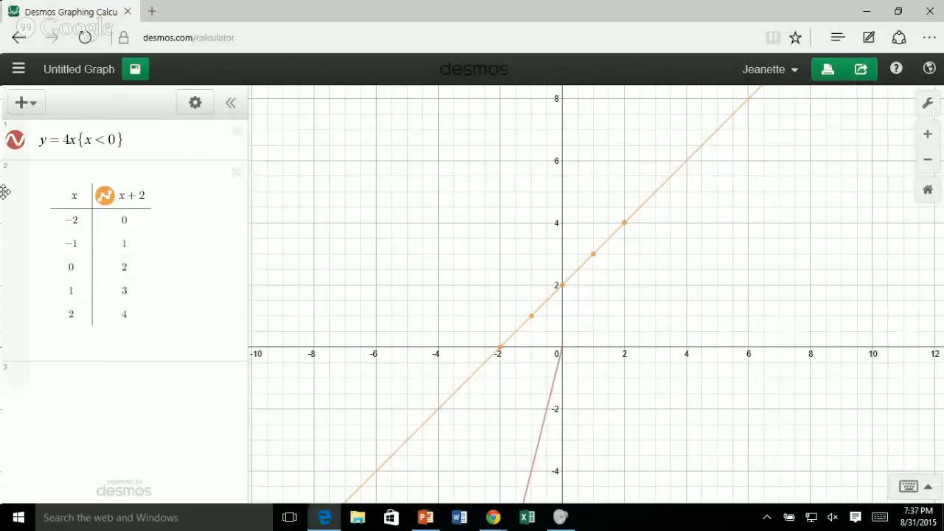
Start a new blank graph and enter ax + by = 6 as its first expression.
{"action": "left_click", "coordinate": [19, 69]}
{"action": "left_click", "coordinate": [81, 123]}
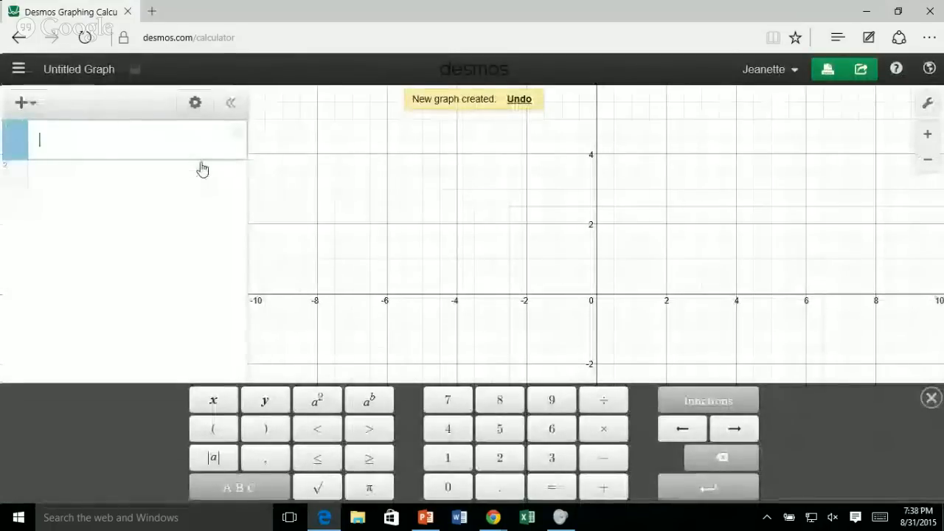
{"action": "type", "text": "d"}
{"action": "type", "text": "x"}
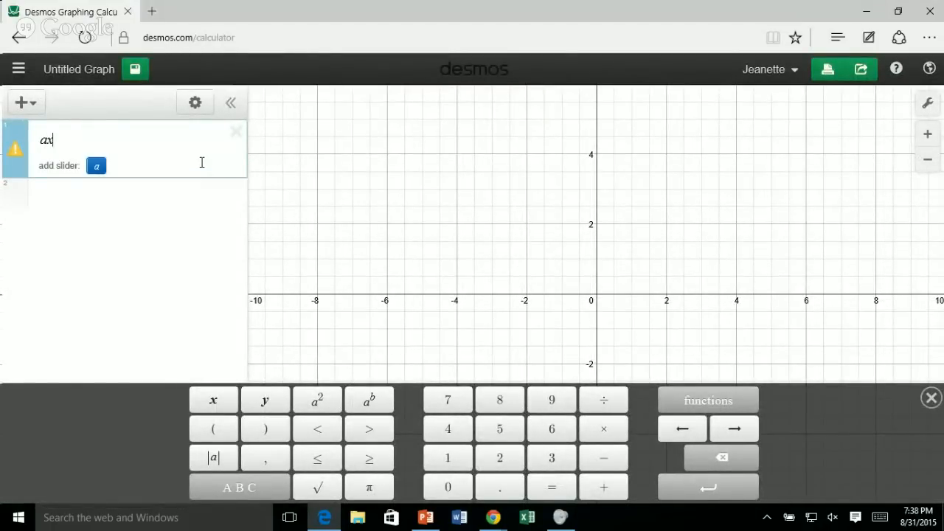
{"action": "type", "text": "+by"}
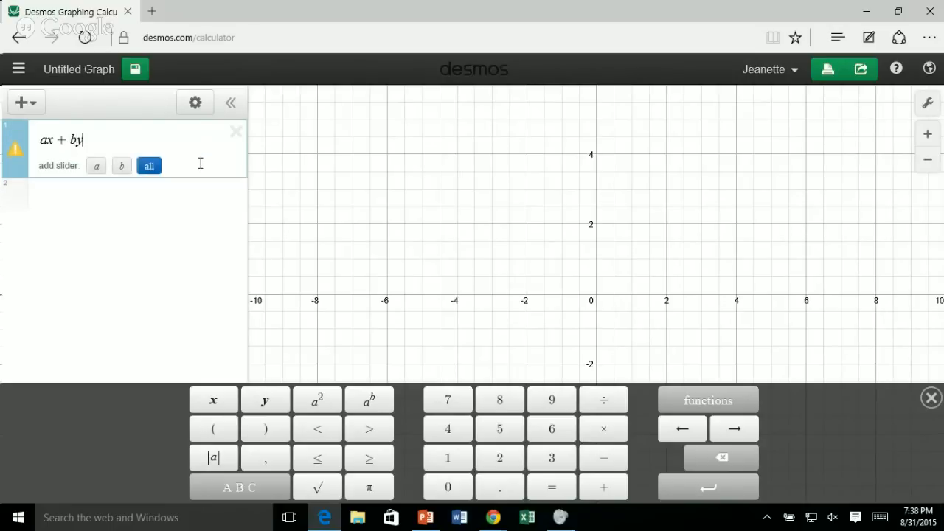
{"action": "type", "text": "="}
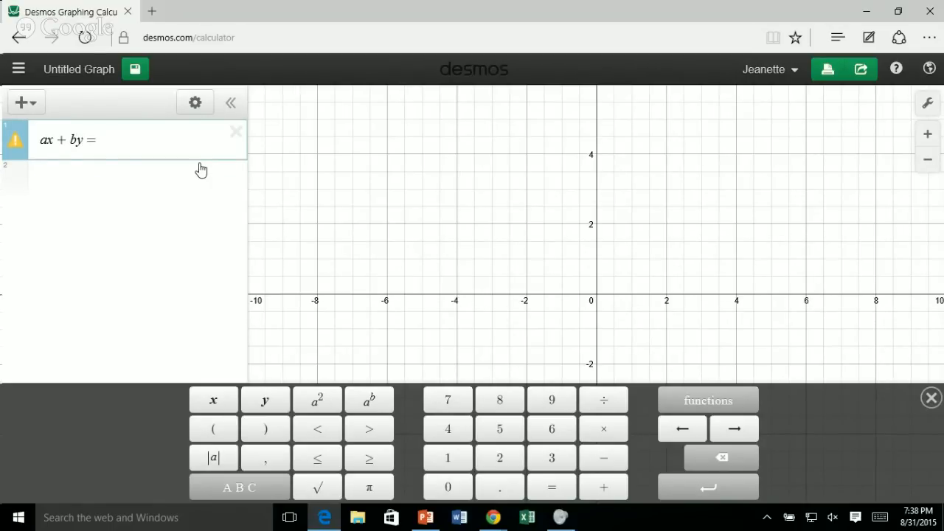
{"action": "type", "text": "6"}
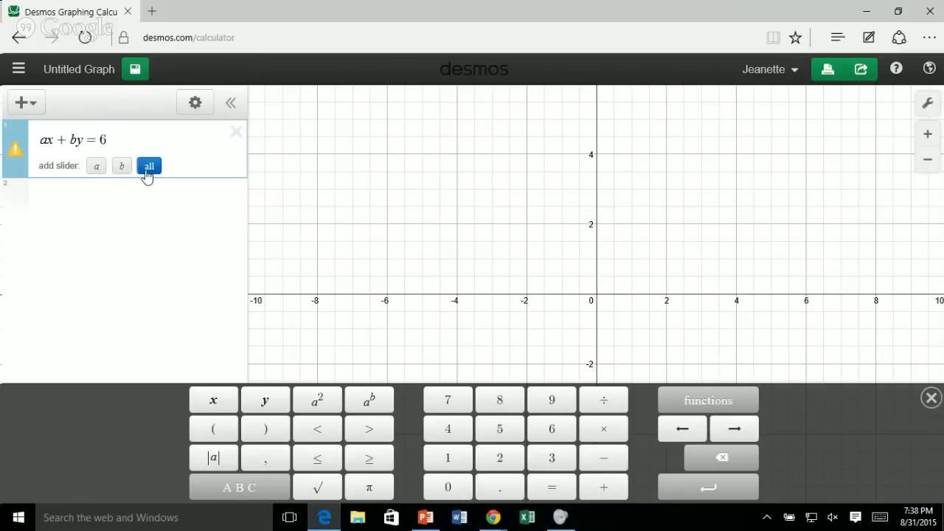
Add sliders for all parameters of ax + by = 6 and adjust a to -5.7 and b to 4.8.
{"action": "left_click", "coordinate": [147, 167]}
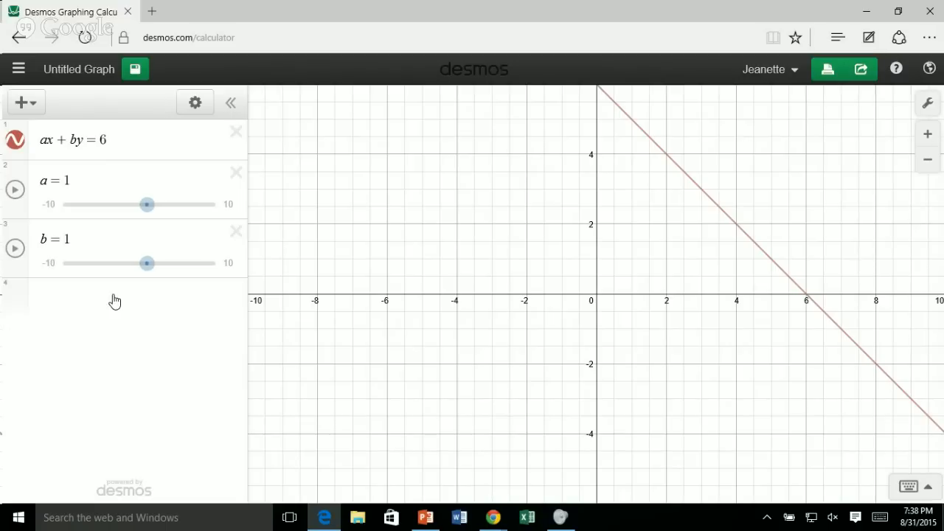
{"action": "left_click_drag", "start_coordinate": [147, 206], "coordinate": [95, 209]}
{"action": "left_click_drag", "start_coordinate": [140, 260], "coordinate": [175, 263]}
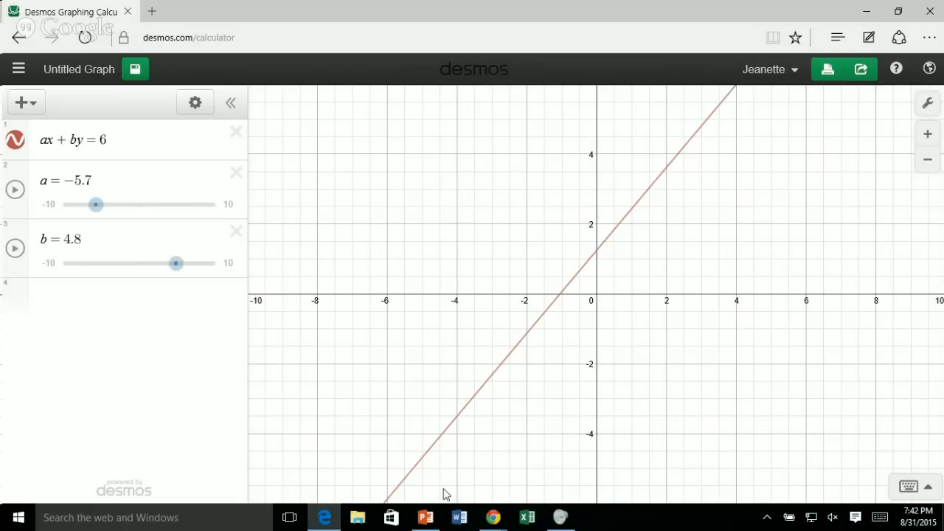
Switch to the PowerPoint slide show to view the Statistics slide, and return to the current Desmos graph.
{"action": "mouse_move", "coordinate": [421, 524]}
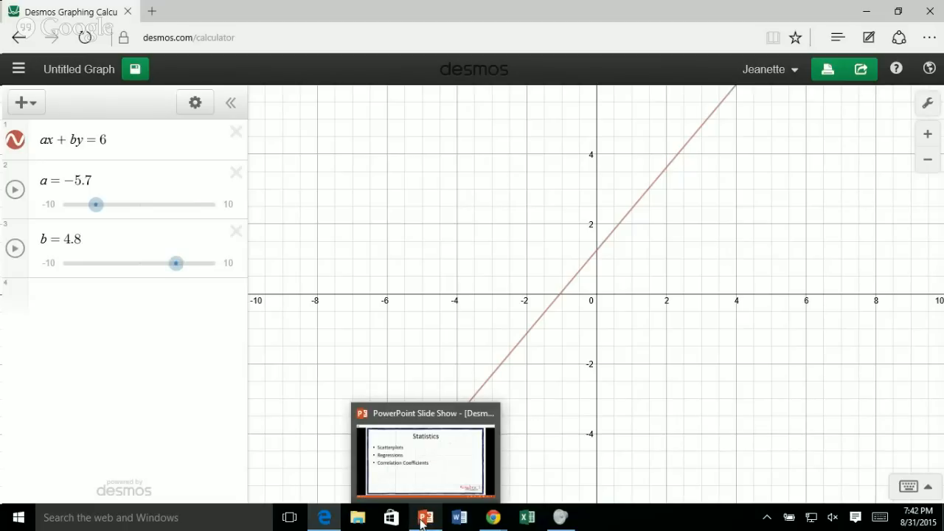
{"action": "left_click", "coordinate": [426, 470]}
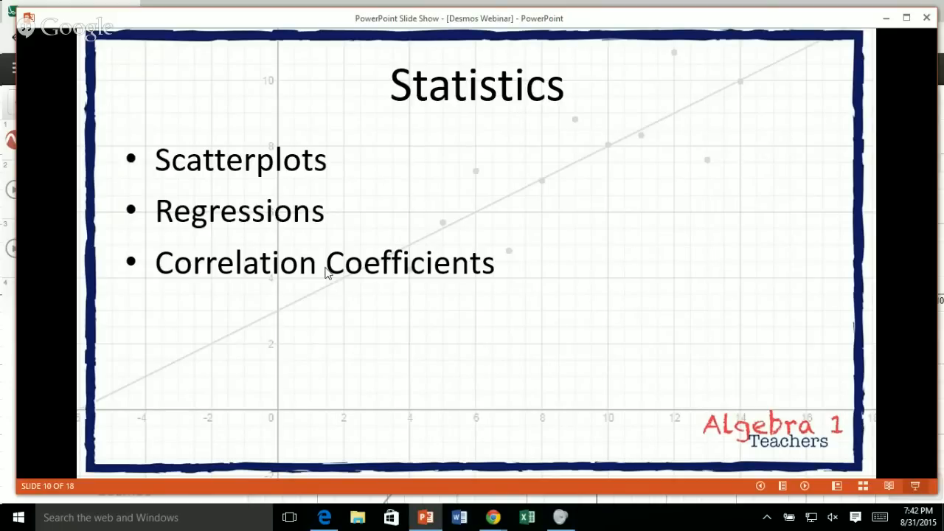
{"action": "left_click", "coordinate": [14, 38]}
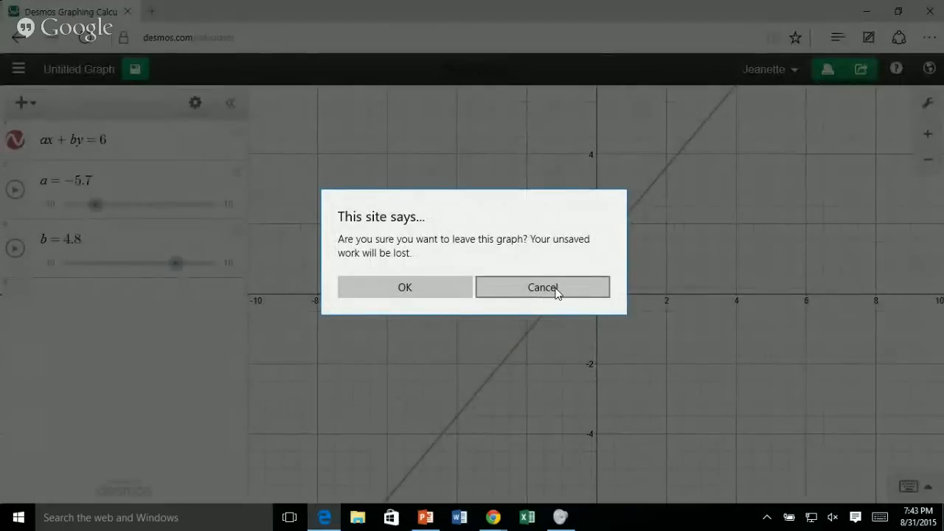
{"action": "left_click", "coordinate": [527, 282]}
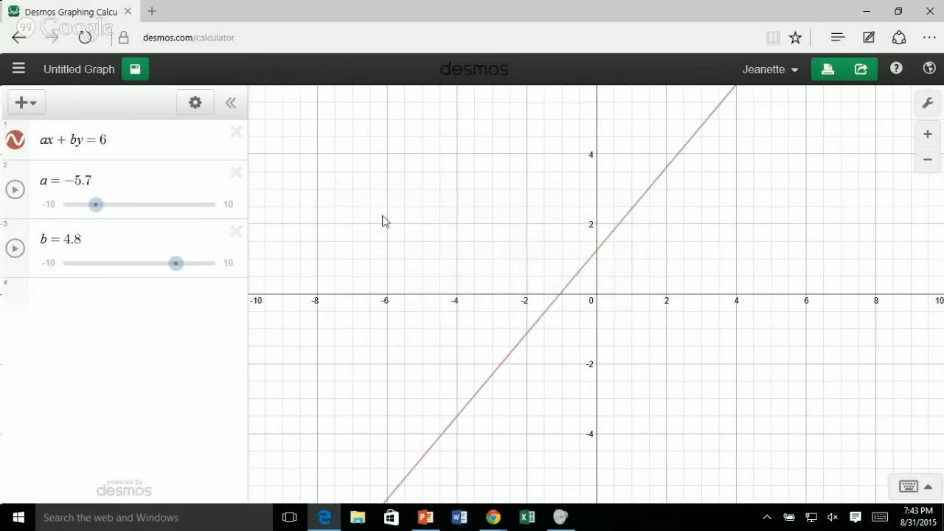
Start a new blank graph without saving the ax + by = 6 graph.
{"action": "left_click", "coordinate": [74, 70]}
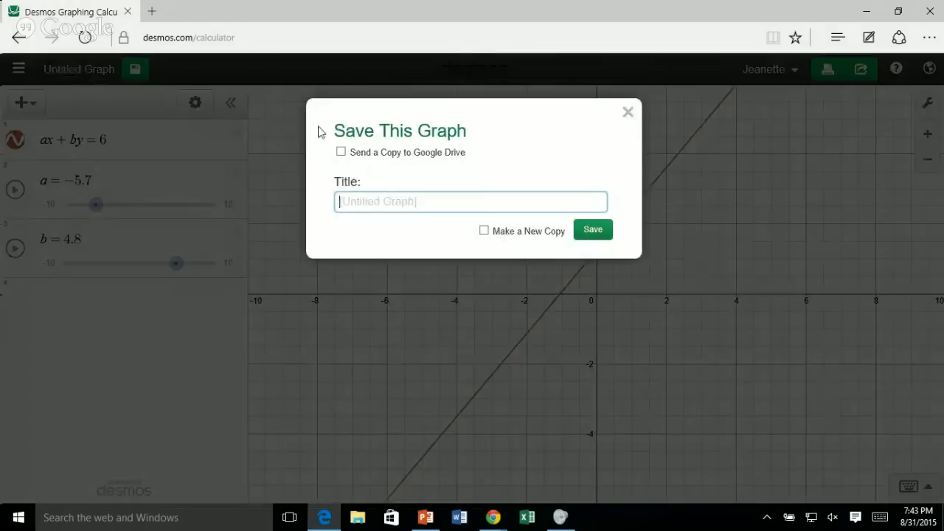
{"action": "left_click", "coordinate": [628, 113]}
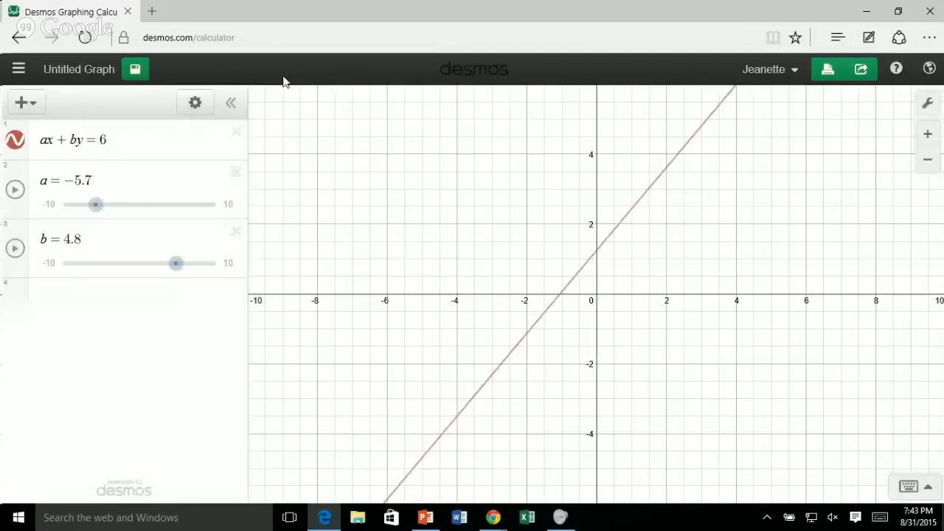
{"action": "left_click", "coordinate": [18, 70]}
{"action": "left_click", "coordinate": [79, 113]}
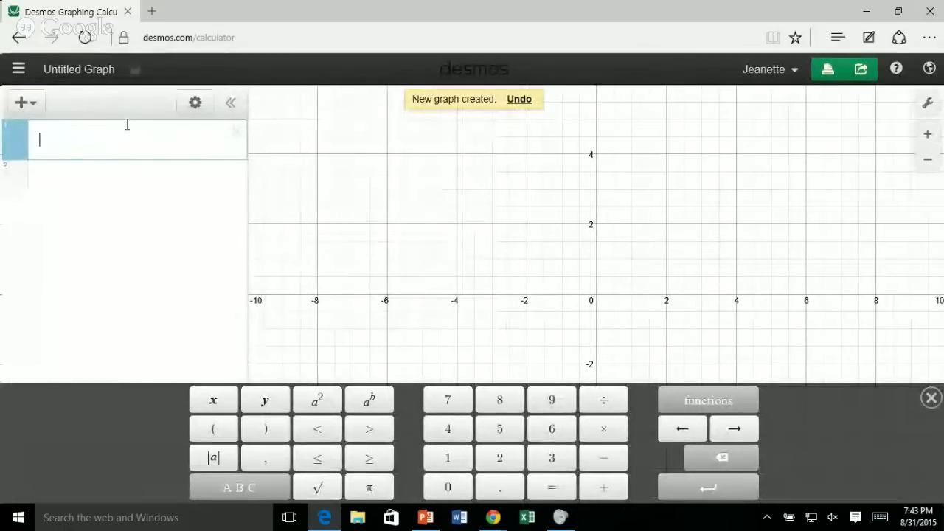
Add an empty table to the expression list of the new graph.
{"action": "left_click", "coordinate": [195, 102]}
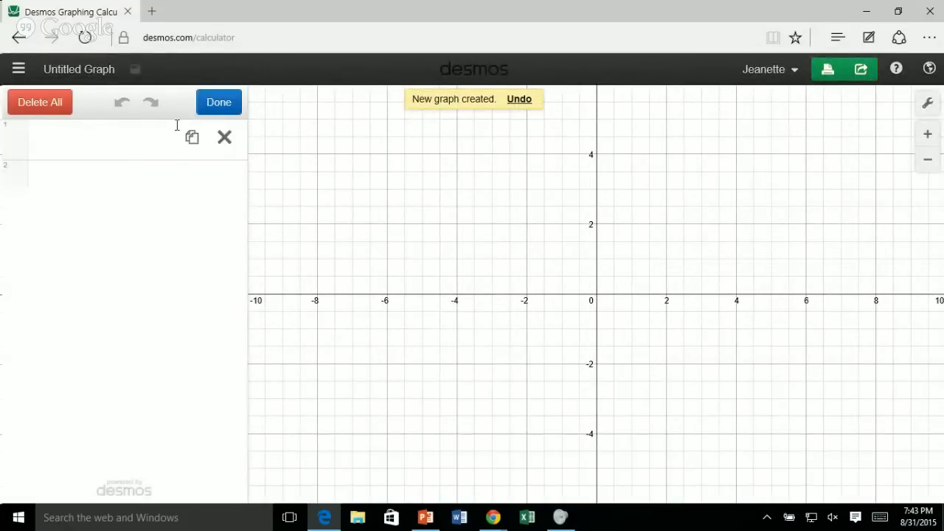
{"action": "left_click", "coordinate": [235, 104]}
{"action": "left_click", "coordinate": [38, 106]}
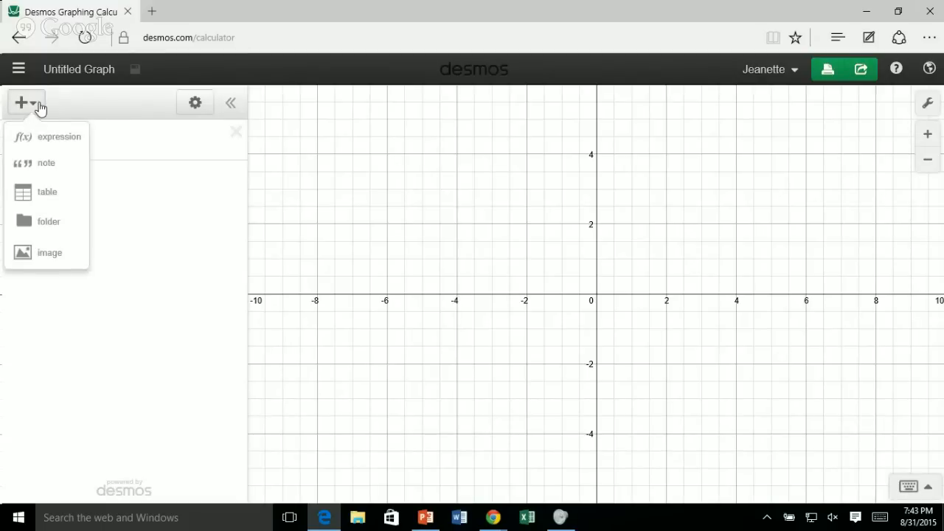
{"action": "left_click", "coordinate": [46, 193]}
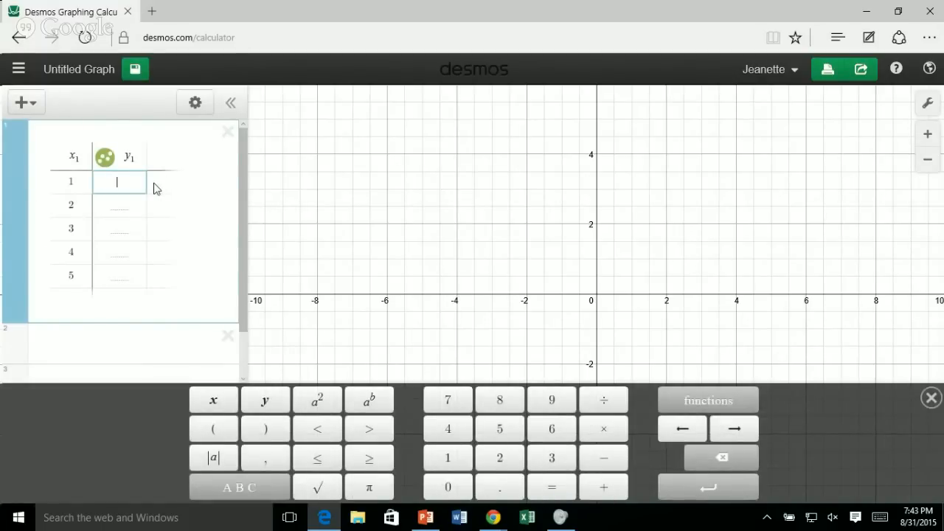
Fill the table's y1 column with 5, 10, 4, 6 and 2 for x1 values 1 to 5.
{"action": "type", "text": "5"}
{"action": "key", "text": "Return"}
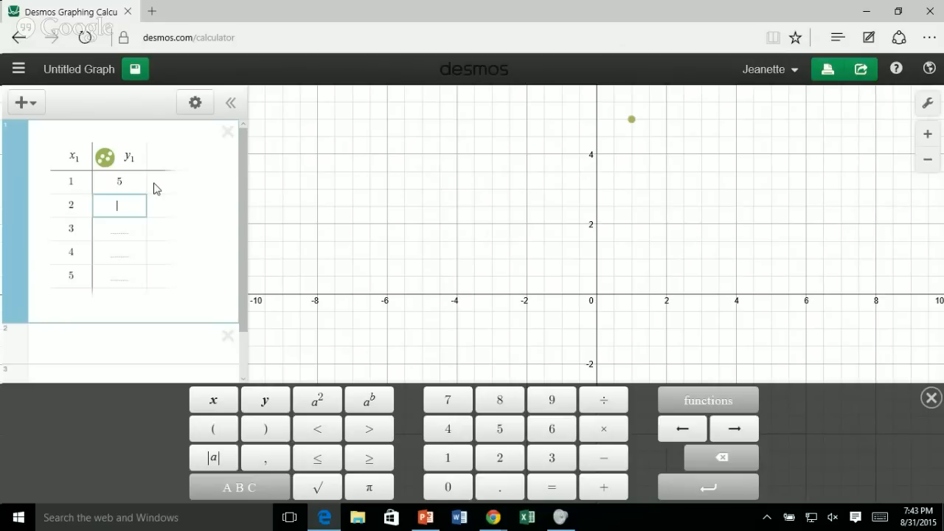
{"action": "type", "text": "10"}
{"action": "key", "text": "Return"}
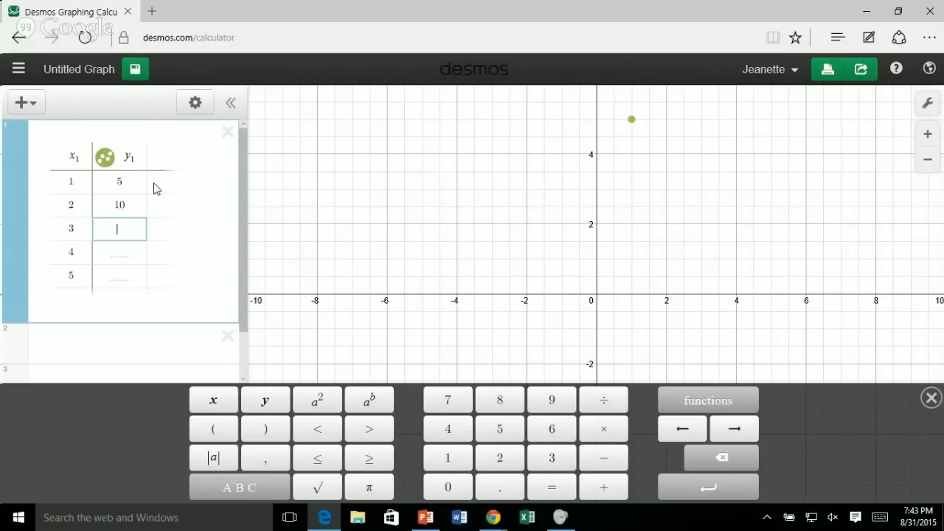
{"action": "type", "text": "15"}
{"action": "key", "text": "BackSpace"}
{"action": "key", "text": "BackSpace"}
{"action": "type", "text": "4"}
{"action": "key", "text": "Return"}
{"action": "type", "text": "6"}
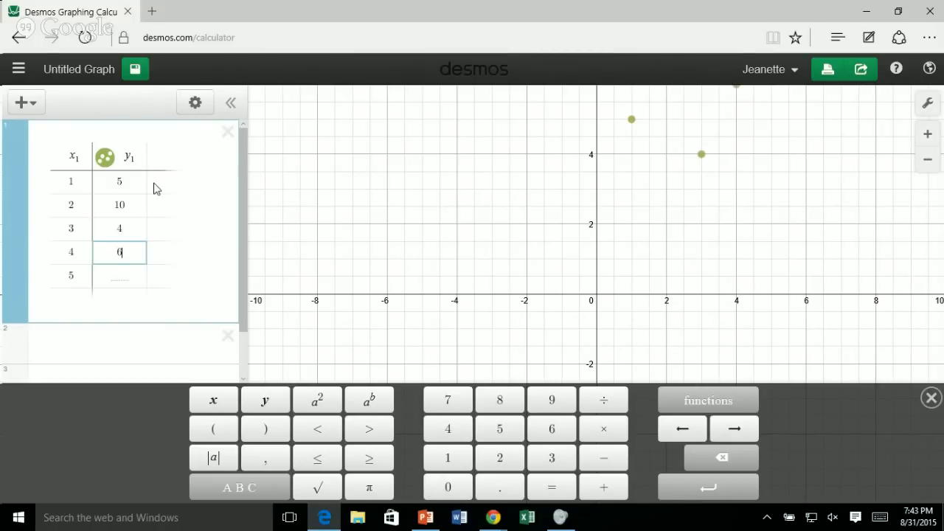
{"action": "key", "text": "Return"}
{"action": "type", "text": "2"}
{"action": "key", "text": "Return"}
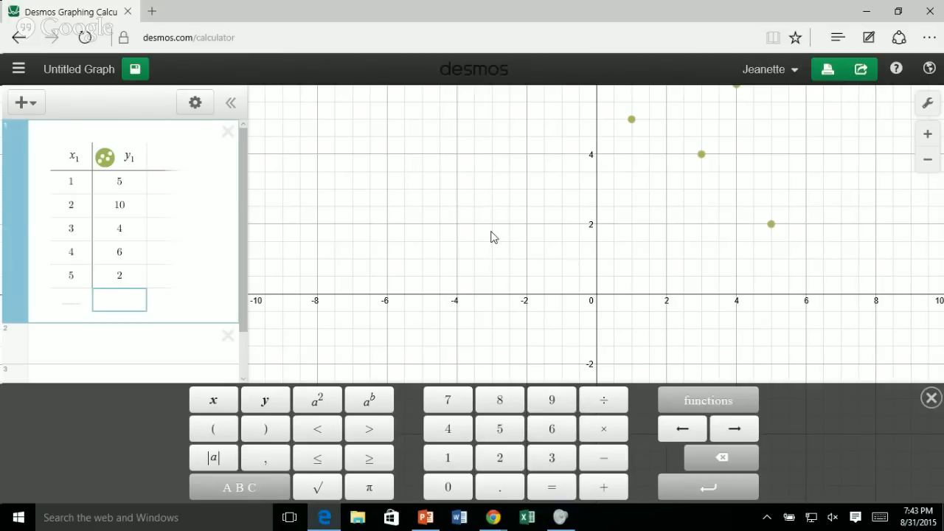
{"action": "scroll", "coordinate": [491, 231], "scroll_direction": "up", "scroll_amount": 1}
{"action": "scroll", "coordinate": [507, 237], "scroll_direction": "down", "scroll_amount": 3}
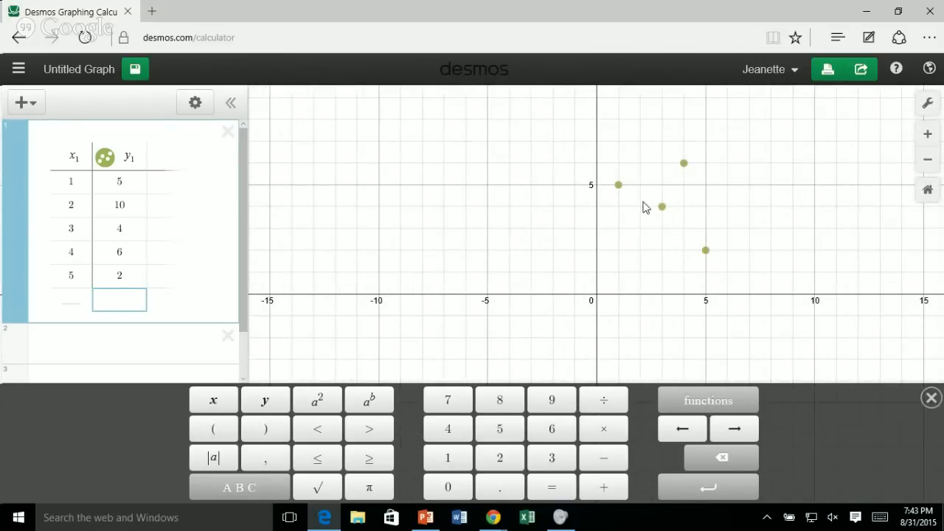
Begin a regression with y1 ~ in the expression below the table, and hide the on-screen keypad.
{"action": "left_click", "coordinate": [110, 347]}
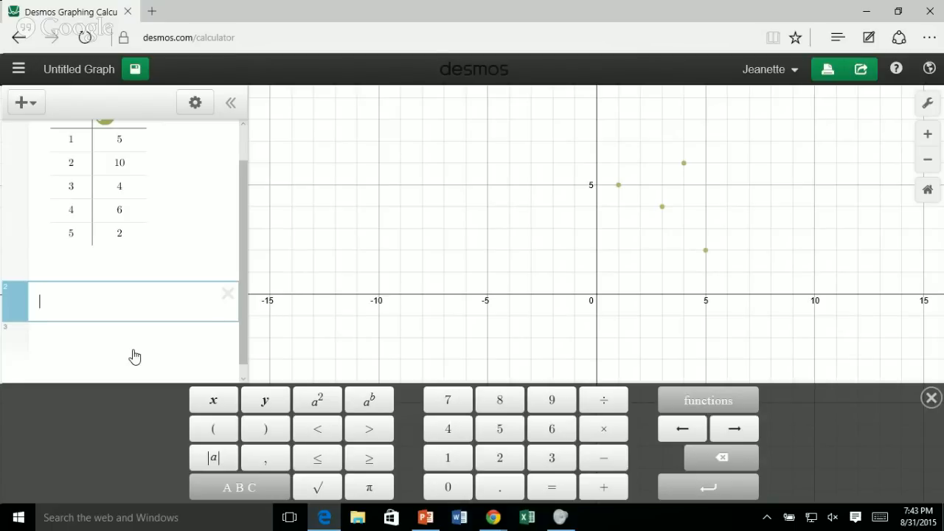
{"action": "type", "text": "y_1"}
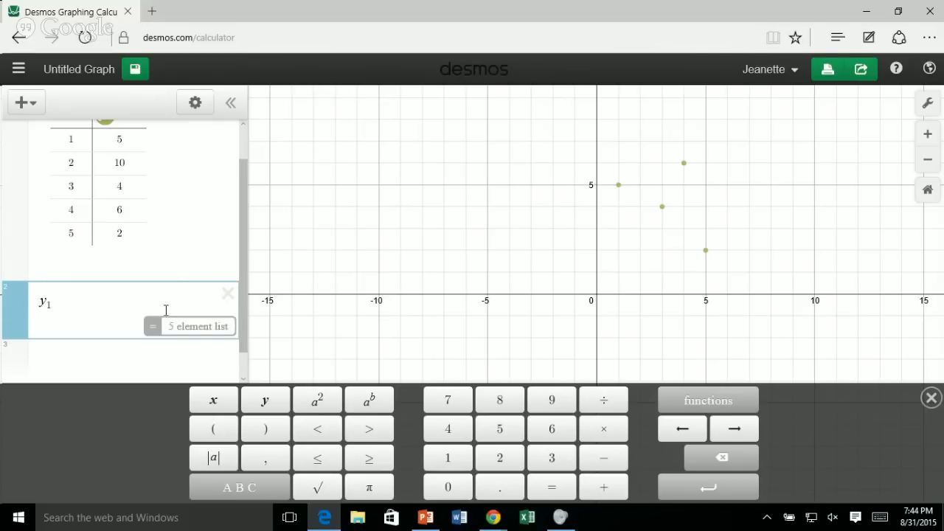
{"action": "scroll", "coordinate": [177, 272], "scroll_direction": "up", "scroll_amount": 1}
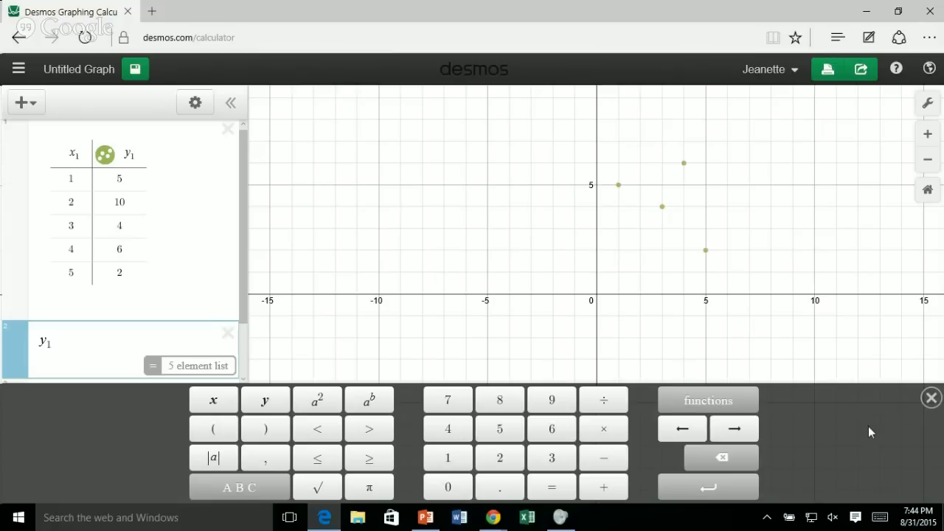
{"action": "left_click", "coordinate": [931, 397]}
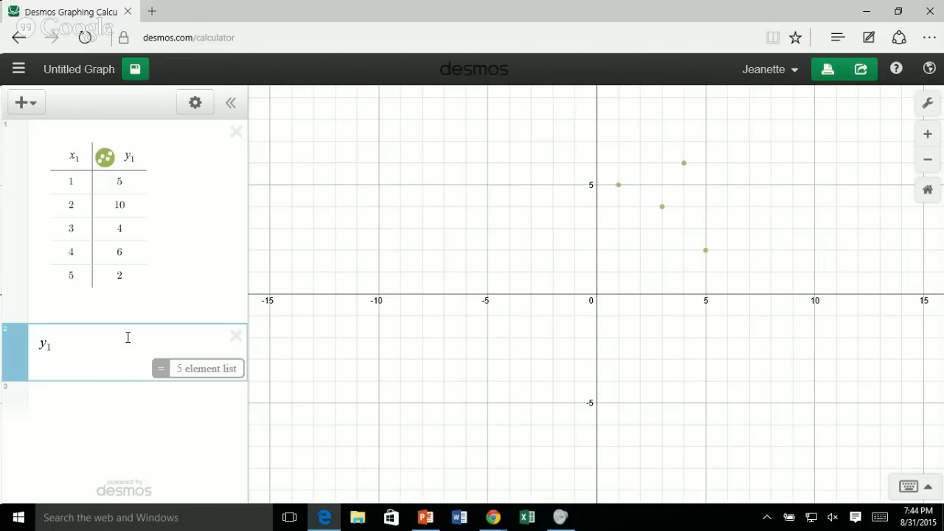
{"action": "type", "text": "="}
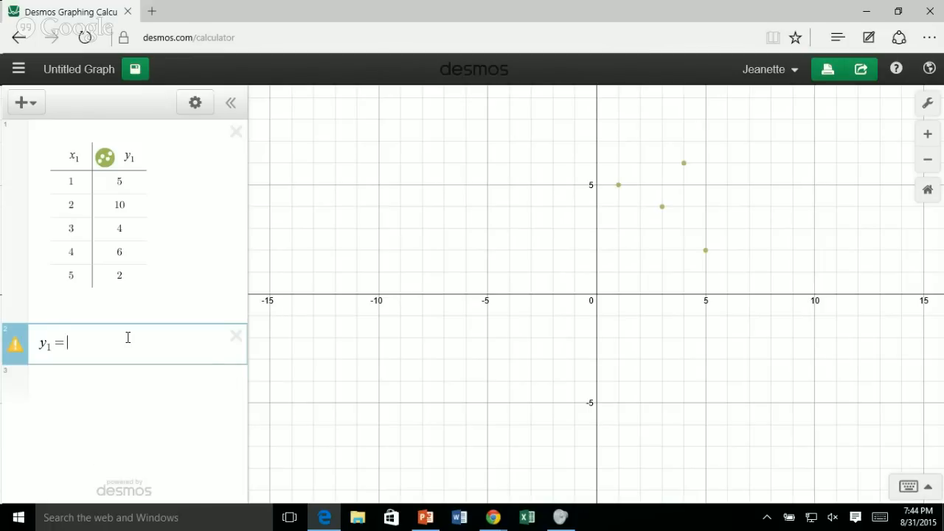
{"action": "key", "text": "BackSpace"}
{"action": "type", "text": "~"}
Change the table's y1 value for x1 = 2 to 4.
{"action": "left_click", "coordinate": [125, 204]}
{"action": "key", "text": "BackSpace"}
{"action": "key", "text": "BackSpace"}
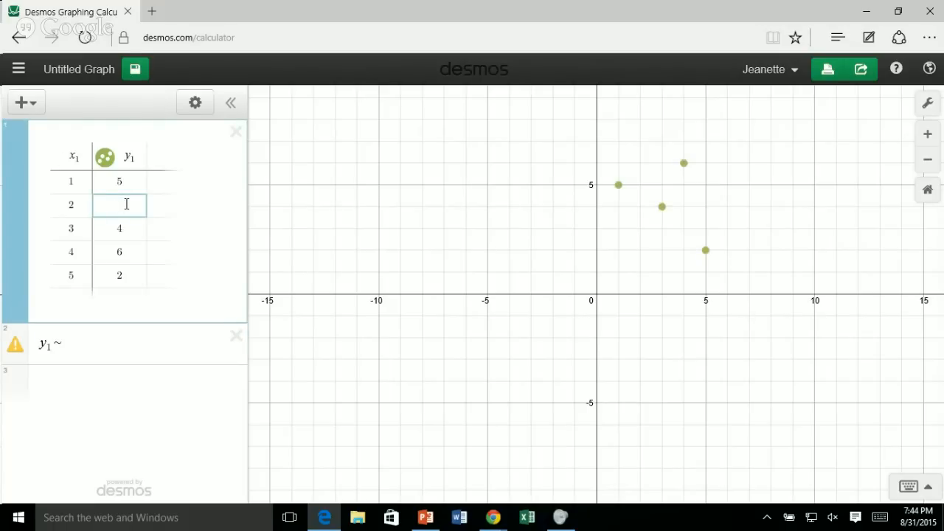
{"action": "type", "text": "4"}
Complete the linear regression as y1 ~ mx1 + b and plot its residuals.
{"action": "left_click", "coordinate": [68, 345]}
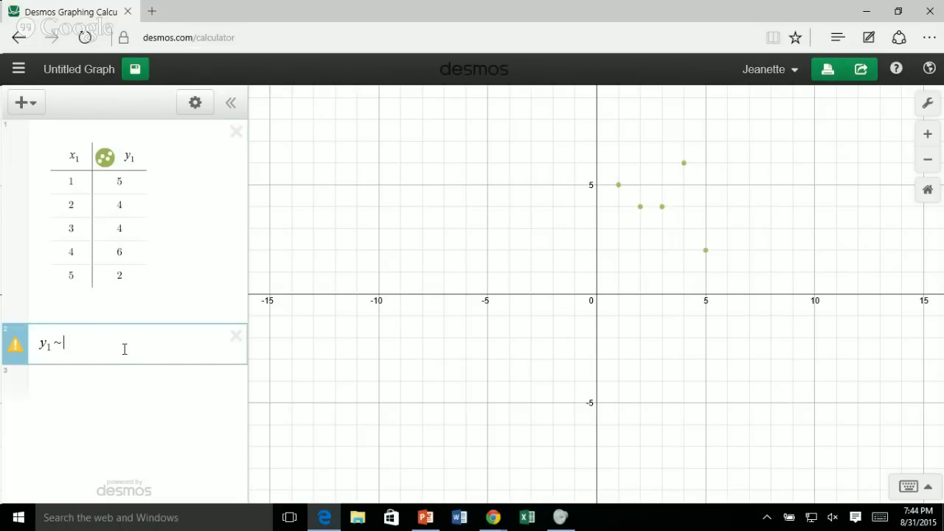
{"action": "type", "text": "mx1 "}
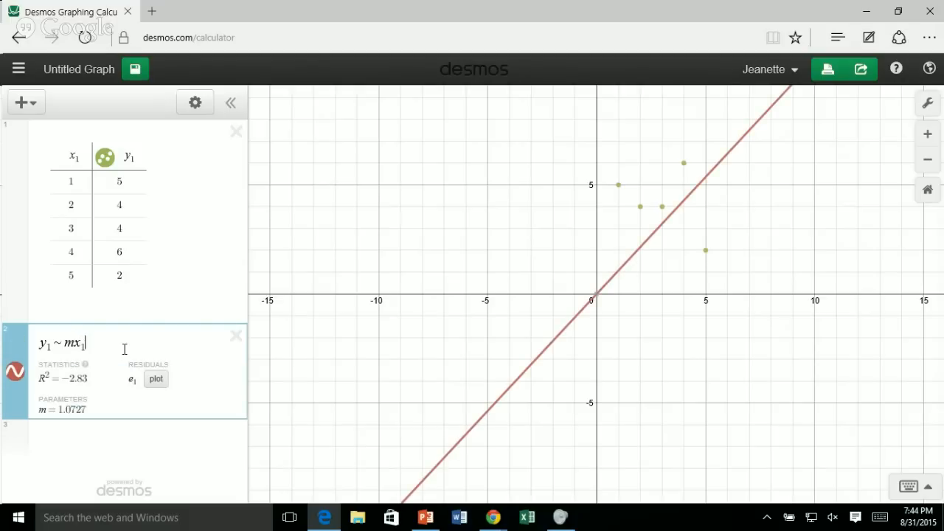
{"action": "type", "text": "+ b"}
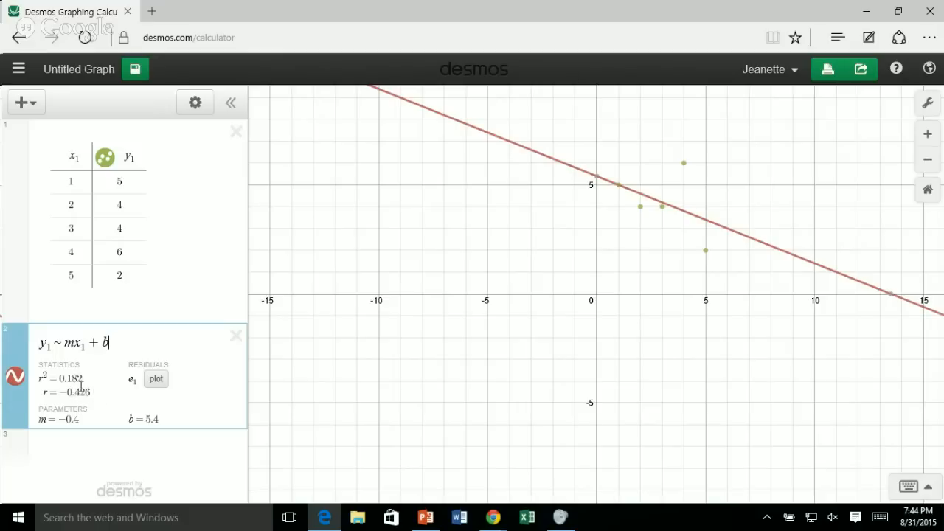
{"action": "left_click", "coordinate": [157, 381]}
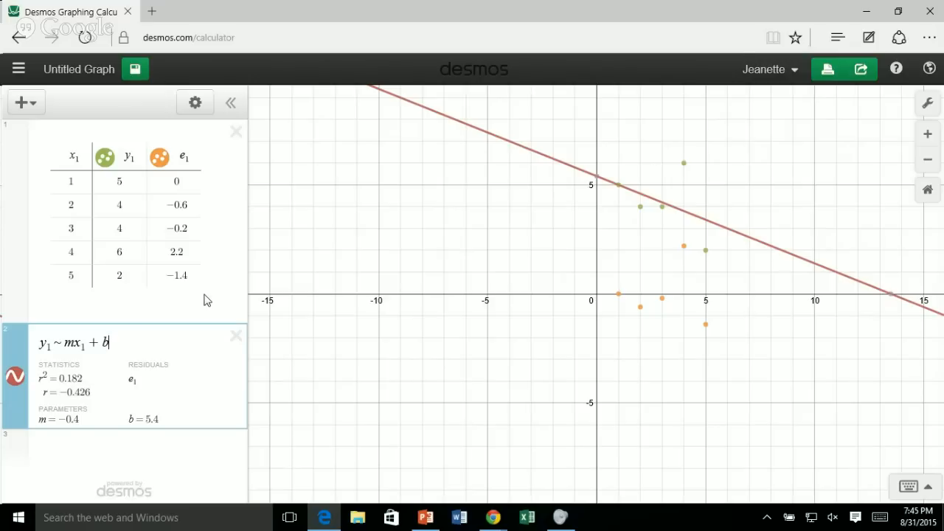
Show the list of saved and example graphs, and switch to the Chrome window with the Desmos calculator.
{"action": "left_click", "coordinate": [17, 68]}
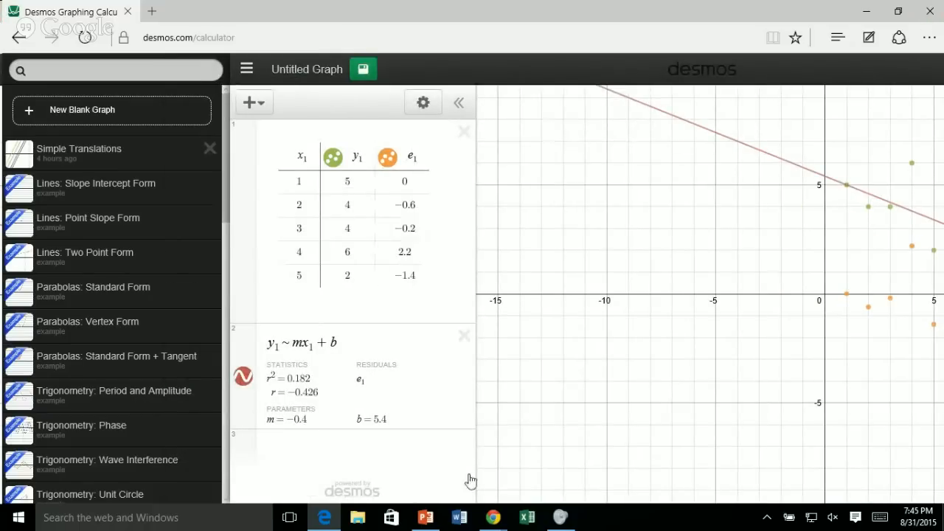
{"action": "mouse_move", "coordinate": [493, 517]}
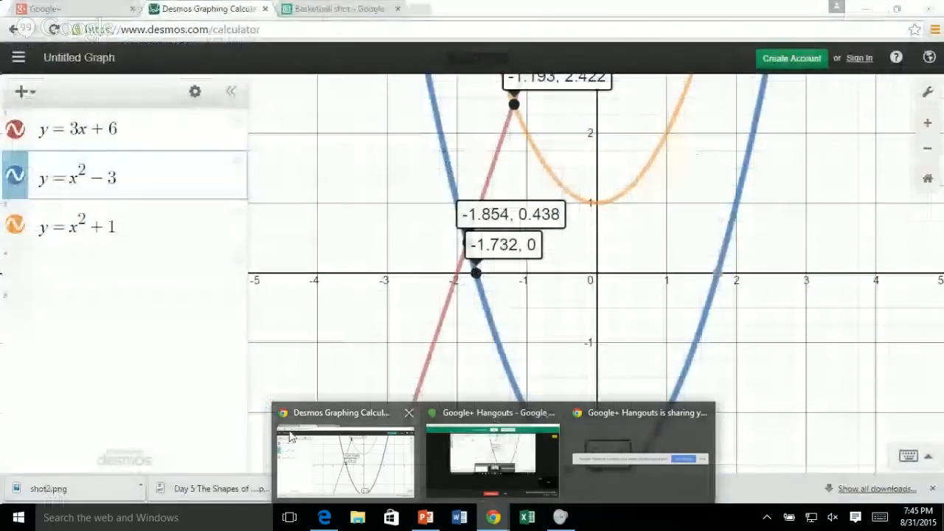
{"action": "left_click", "coordinate": [289, 437]}
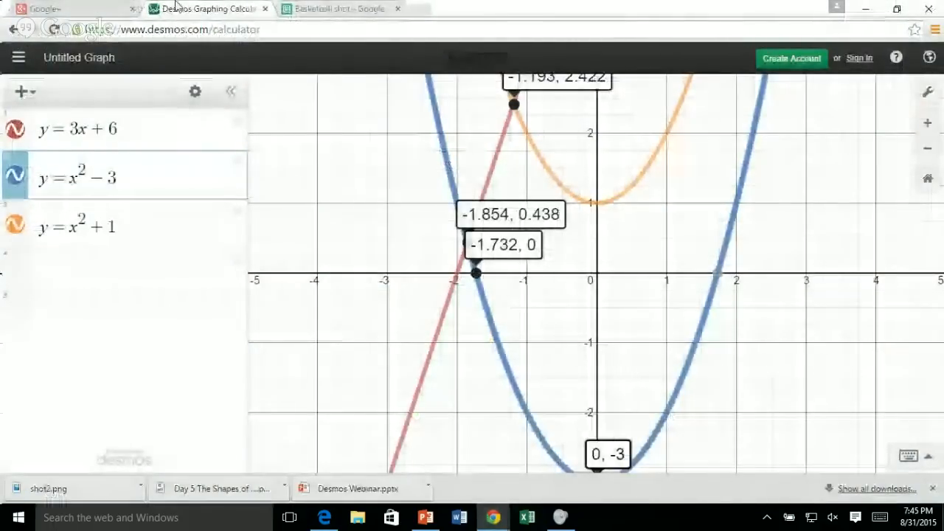
Start a new blank graph, and copy the x position and height data in A1:B11 of the Basketball shot spreadsheet.
{"action": "left_click", "coordinate": [19, 59]}
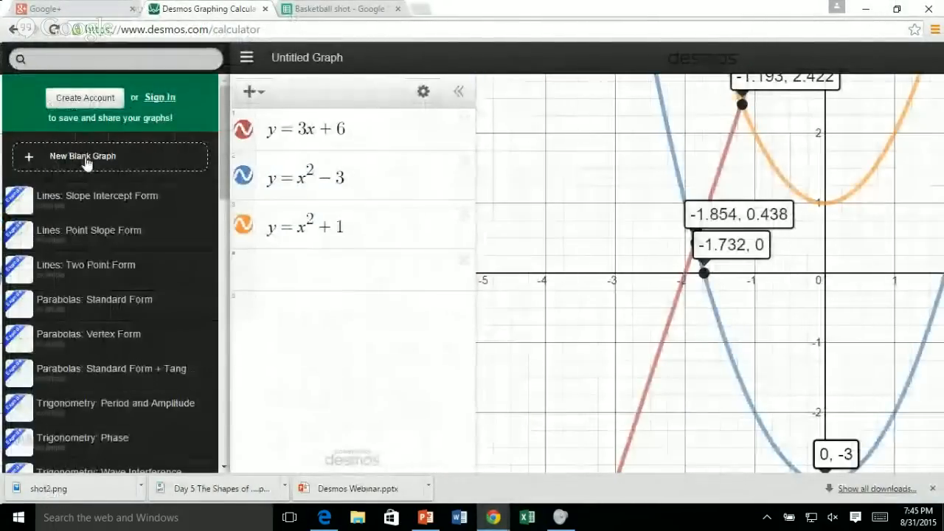
{"action": "left_click", "coordinate": [85, 159]}
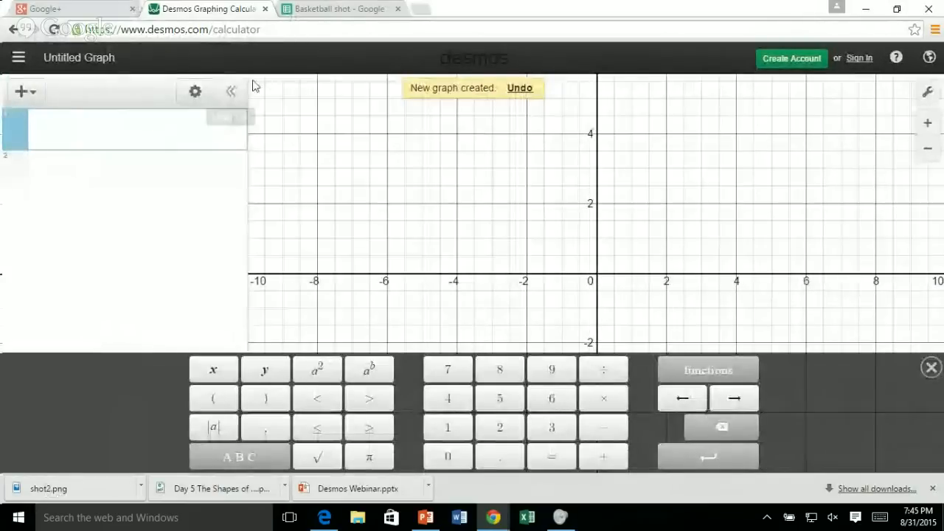
{"action": "left_click", "coordinate": [333, 12]}
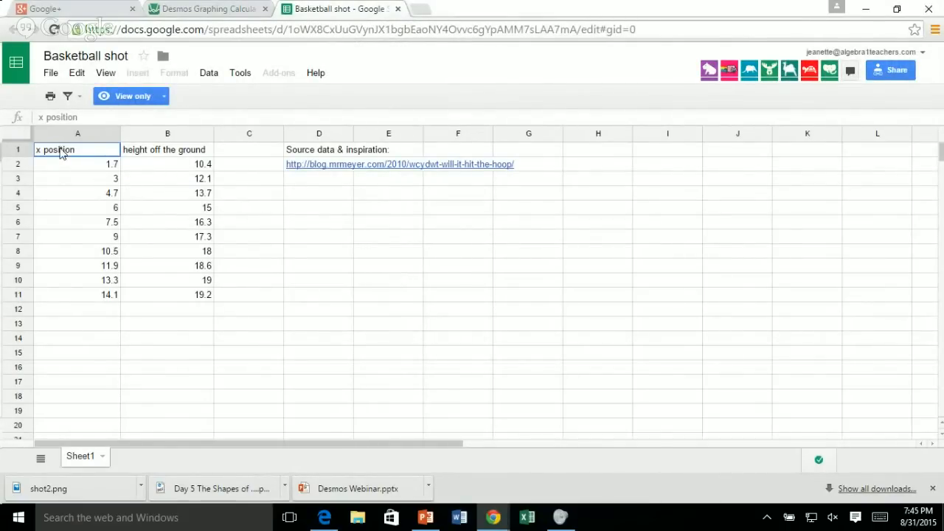
{"action": "mouse_move", "coordinate": [60, 152]}
{"action": "left_mouse_down"}
{"action": "mouse_move", "coordinate": [170, 165]}
{"action": "mouse_move", "coordinate": [181, 301]}
{"action": "left_mouse_up"}
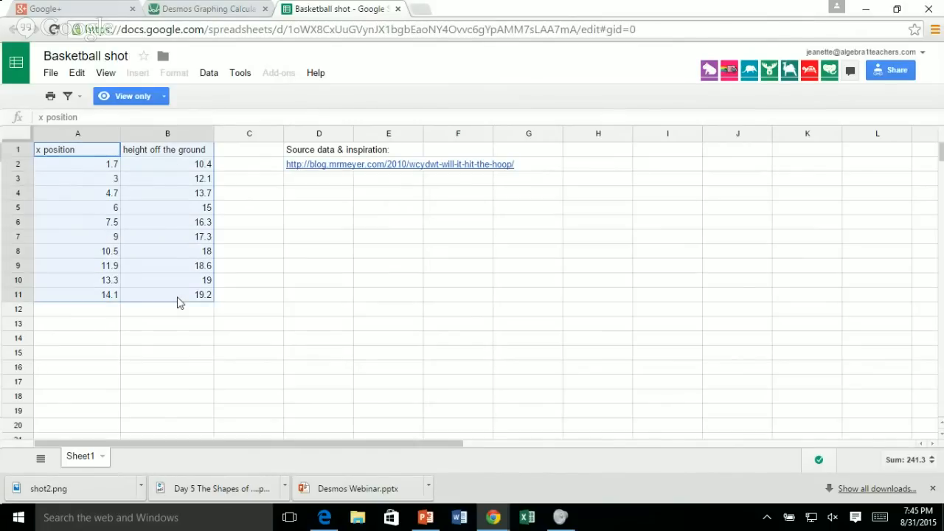
{"action": "right_click", "coordinate": [151, 211]}
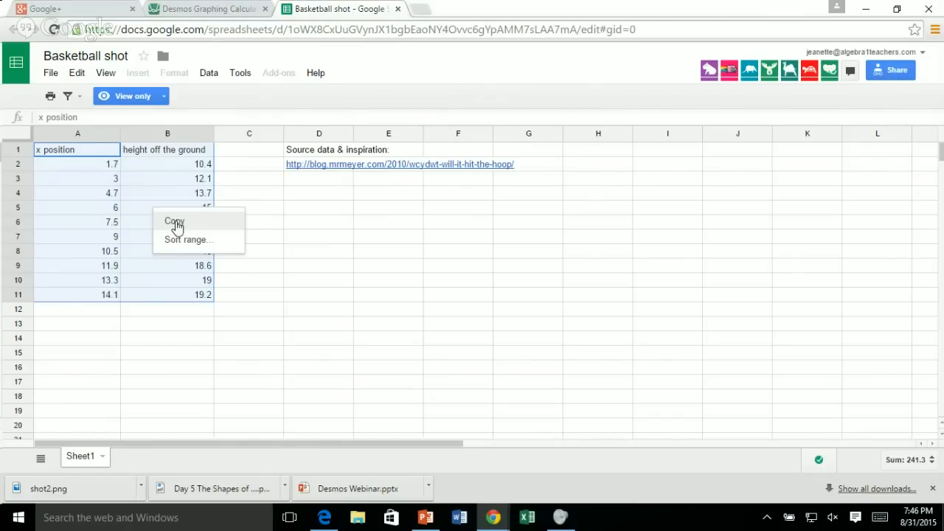
{"action": "left_click", "coordinate": [176, 224]}
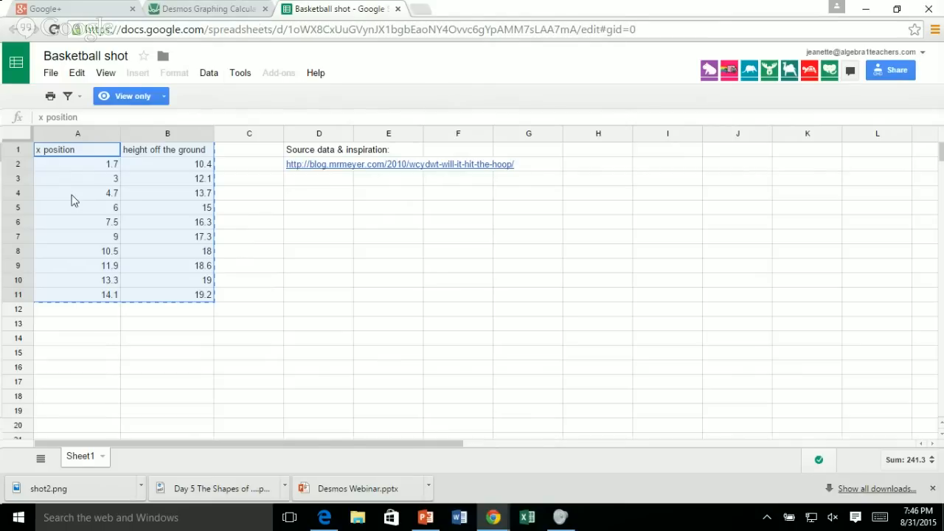
Paste the copied basketball data into the first expression of the blank Desmos graph.
{"action": "left_click", "coordinate": [210, 9]}
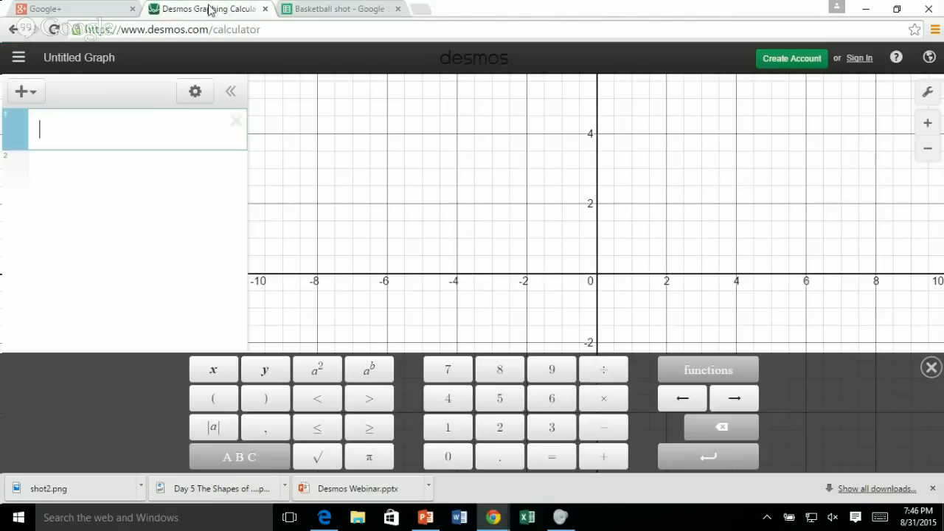
{"action": "right_click", "coordinate": [77, 132]}
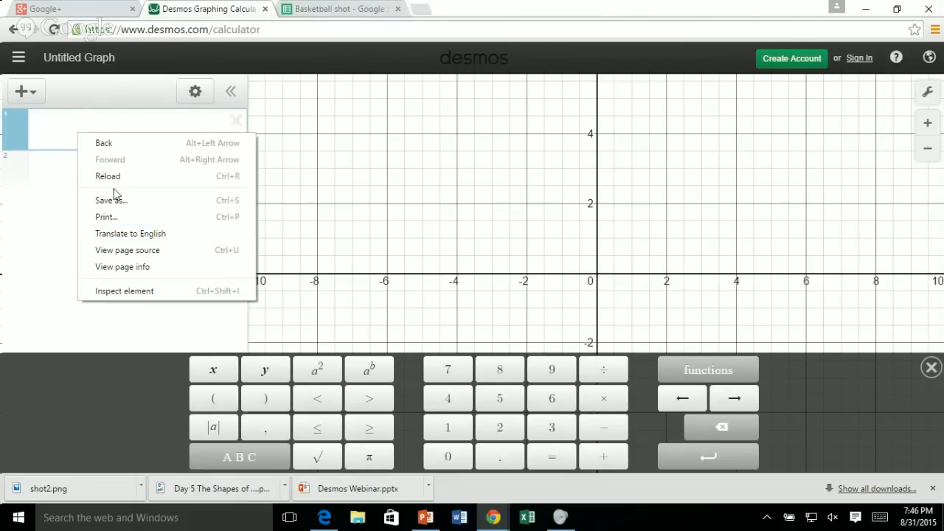
{"action": "left_click", "coordinate": [59, 131]}
{"action": "type", "text": "v"}
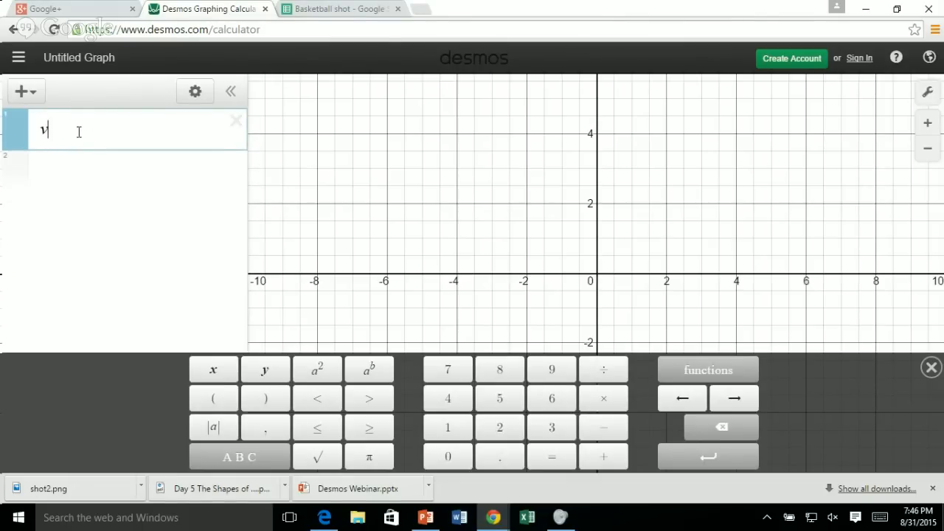
{"action": "key", "text": "BackSpace"}
{"action": "key", "text": "ctrl+v"}
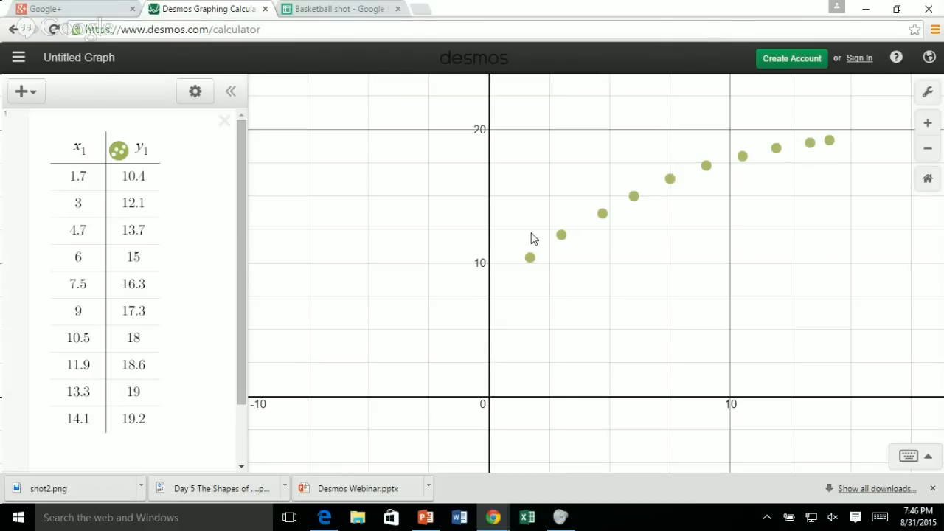
Enter the linear regression y1 ~ mx1 + b in the expression below the table, and hide the on-screen keypad.
{"action": "scroll", "coordinate": [207, 306], "scroll_direction": "down", "scroll_amount": 2}
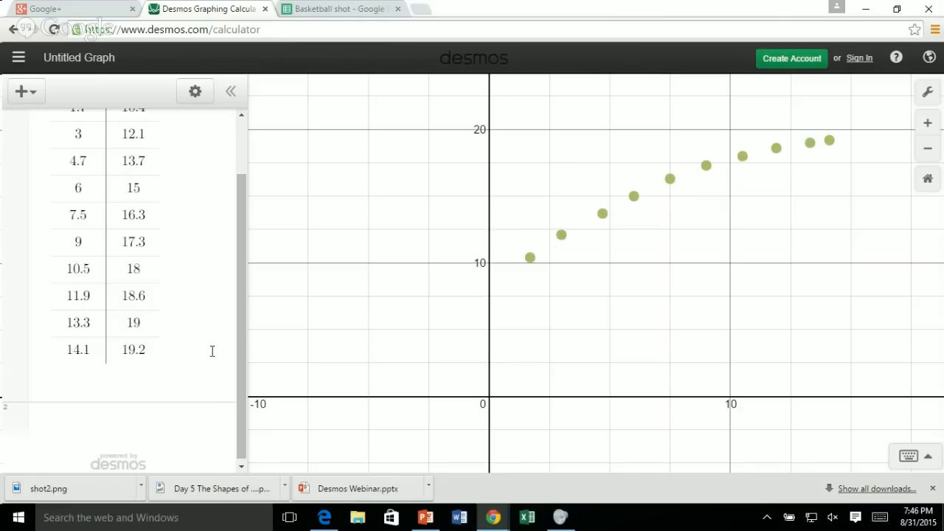
{"action": "left_click", "coordinate": [91, 413]}
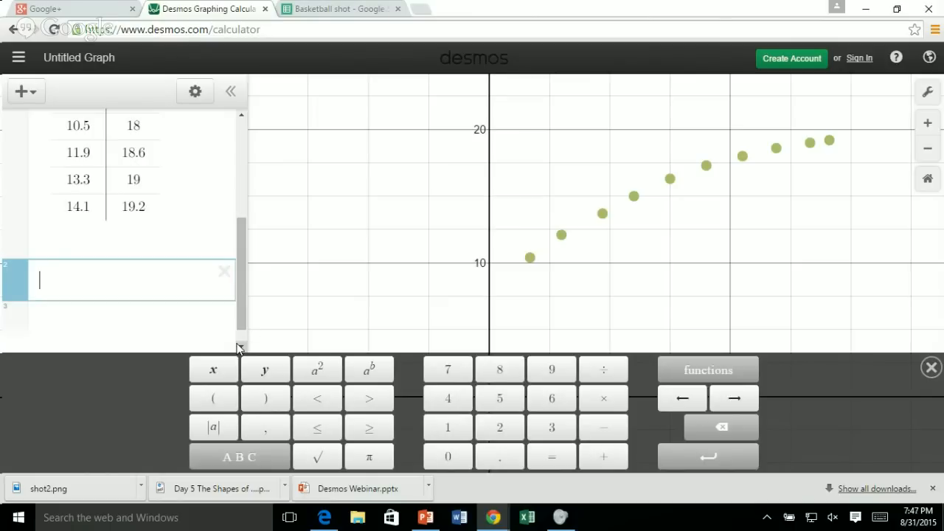
{"action": "type", "text": "y"}
{"action": "type", "text": "1"}
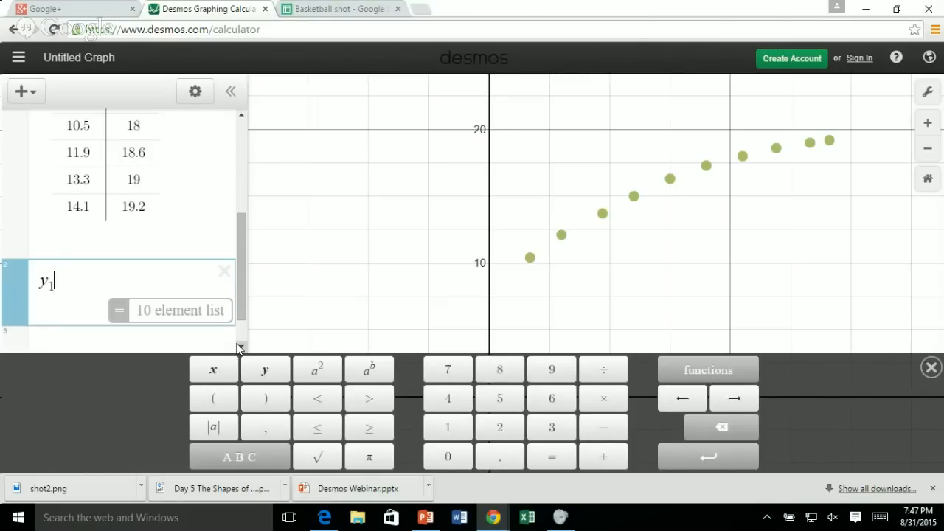
{"action": "type", "text": "~"}
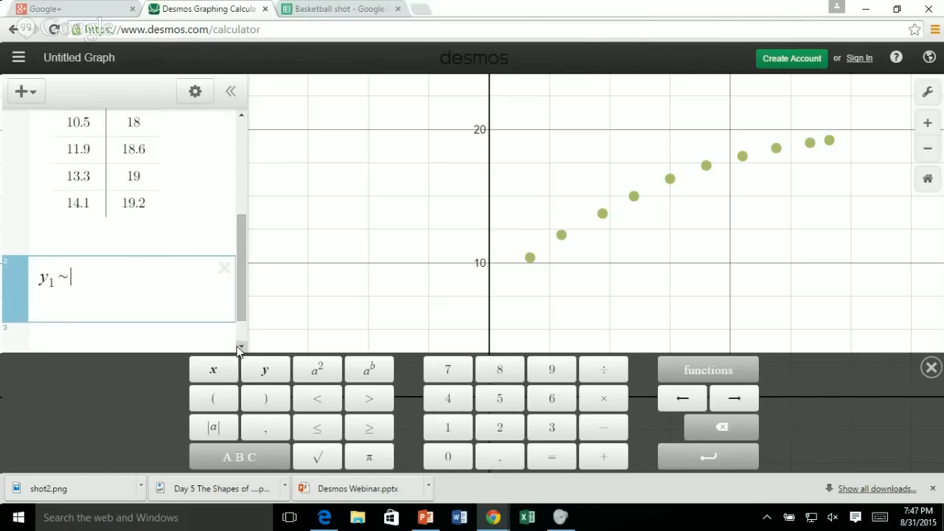
{"action": "type", "text": "m"}
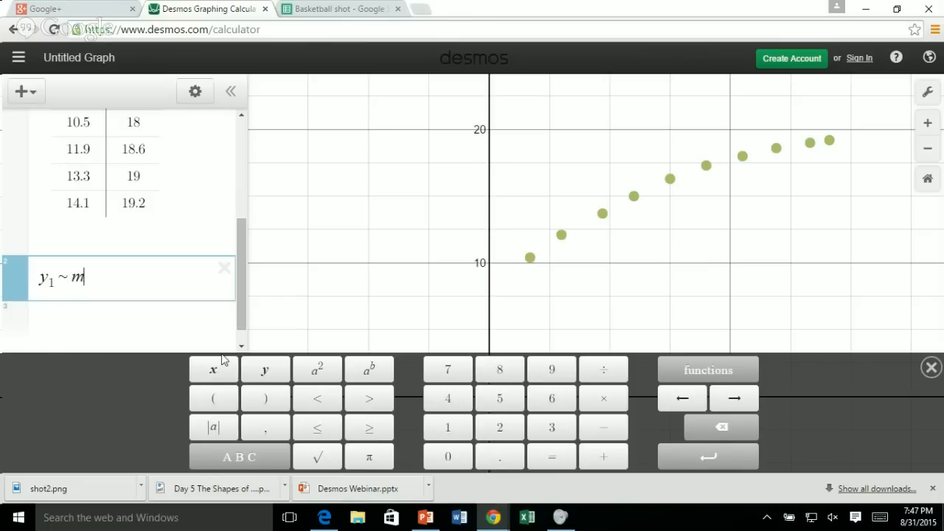
{"action": "type", "text": "x1"}
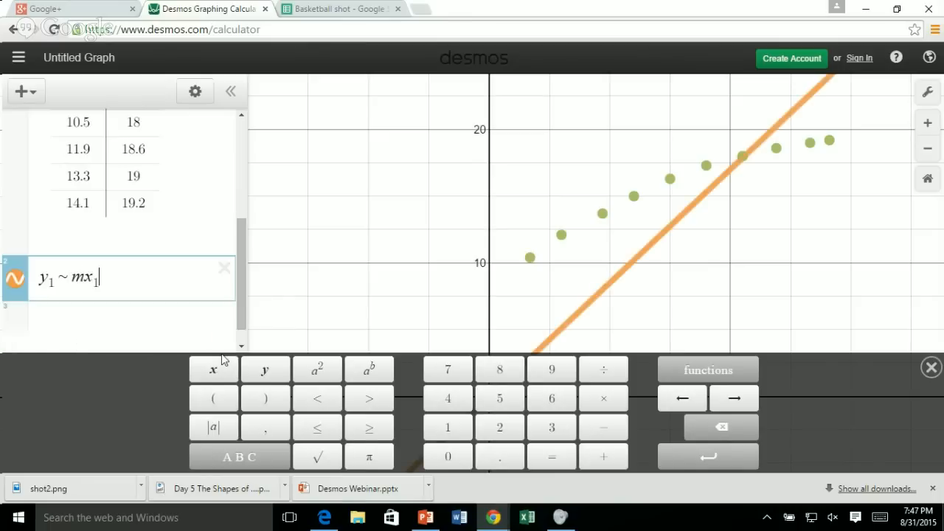
{"action": "type", "text": "-"}
{"action": "key", "text": "BackSpace"}
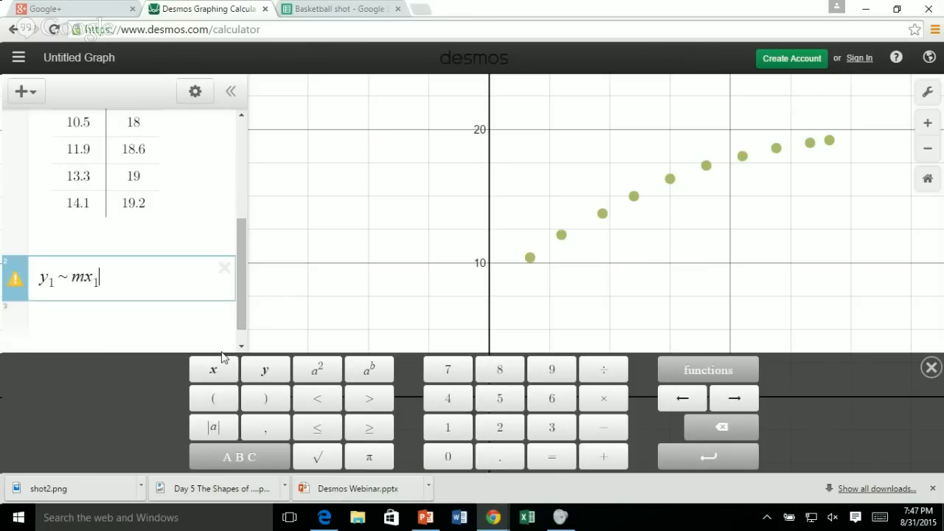
{"action": "type", "text": "+ b"}
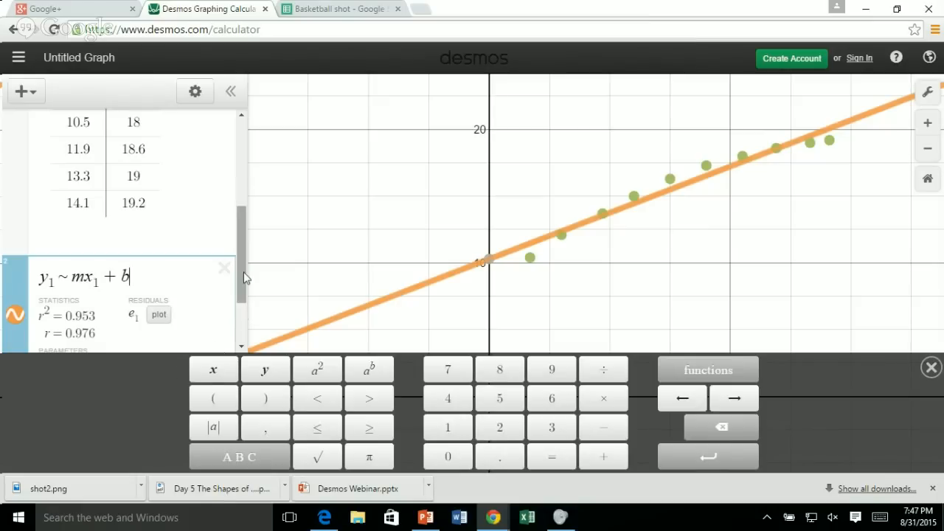
{"action": "left_click", "coordinate": [931, 369]}
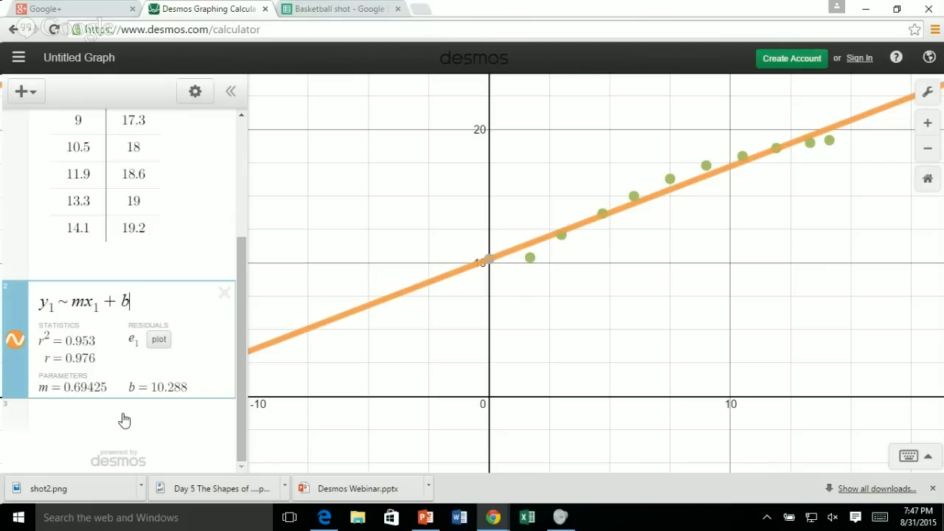
Enter y1 ~ a(x − m)² + b in a new expression below the linear regression.
{"action": "left_click", "coordinate": [124, 420]}
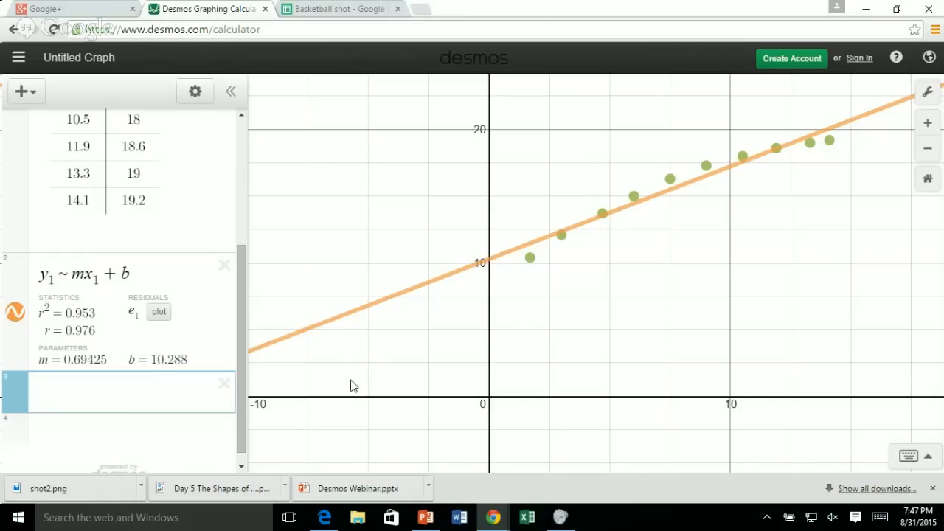
{"action": "type", "text": "y_1~a"}
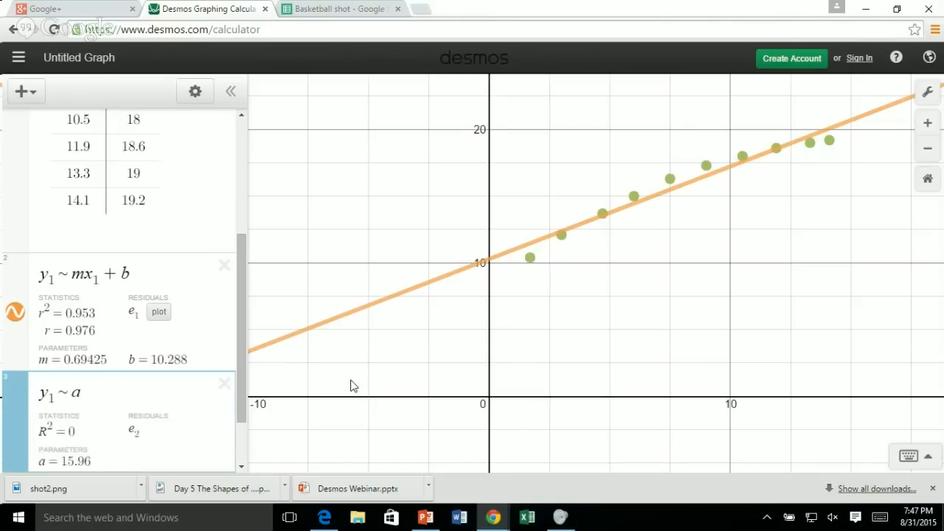
{"action": "type", "text": "(x"}
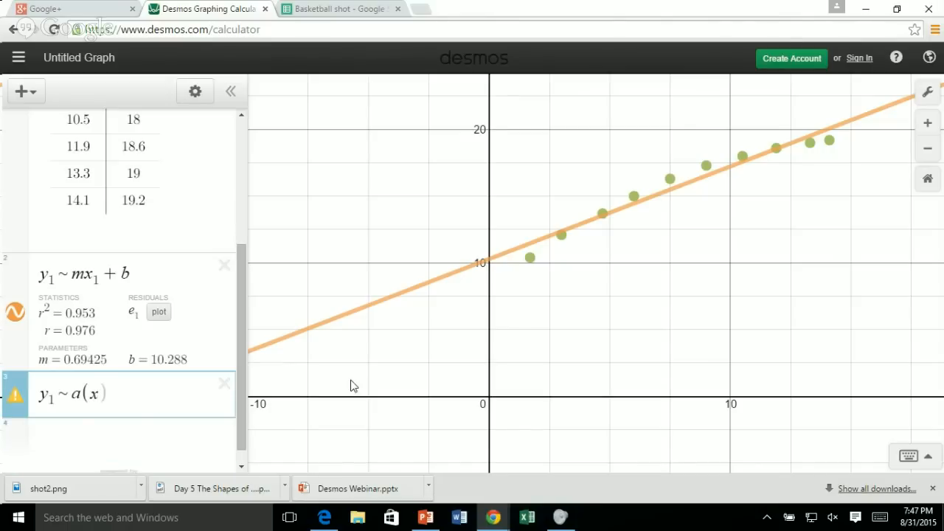
{"action": "type", "text": "-b"}
{"action": "key", "text": "BackSpace"}
{"action": "type", "text": "m"}
{"action": "left_click", "coordinate": [920, 457]}
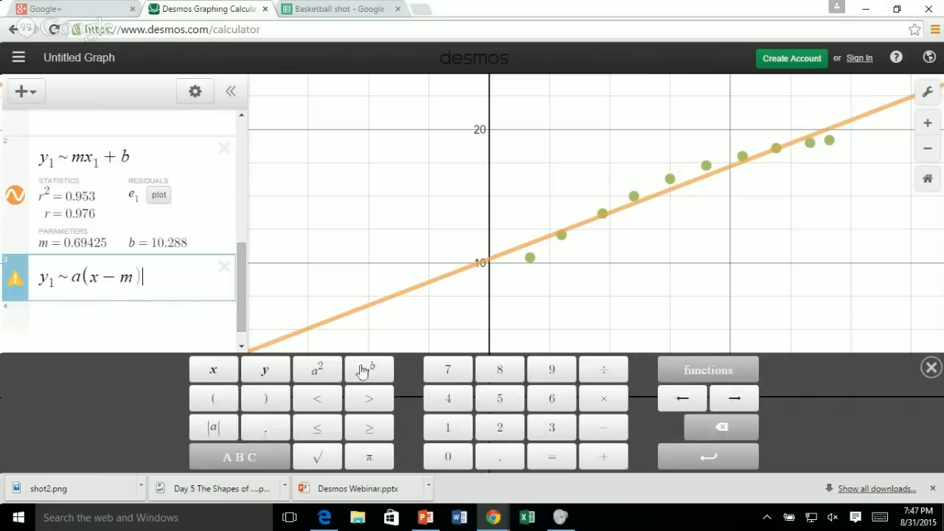
{"action": "left_click", "coordinate": [317, 369]}
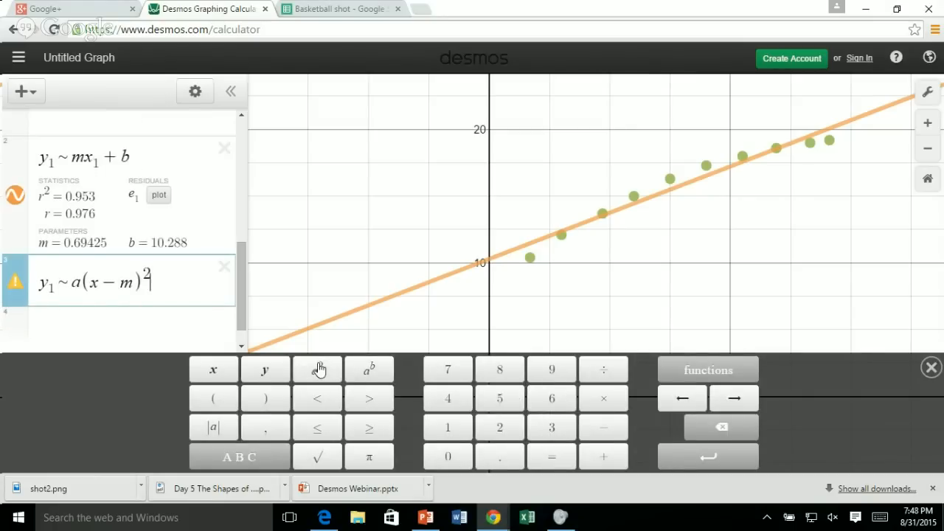
{"action": "key", "text": "Right"}
{"action": "type", "text": "+ b"}
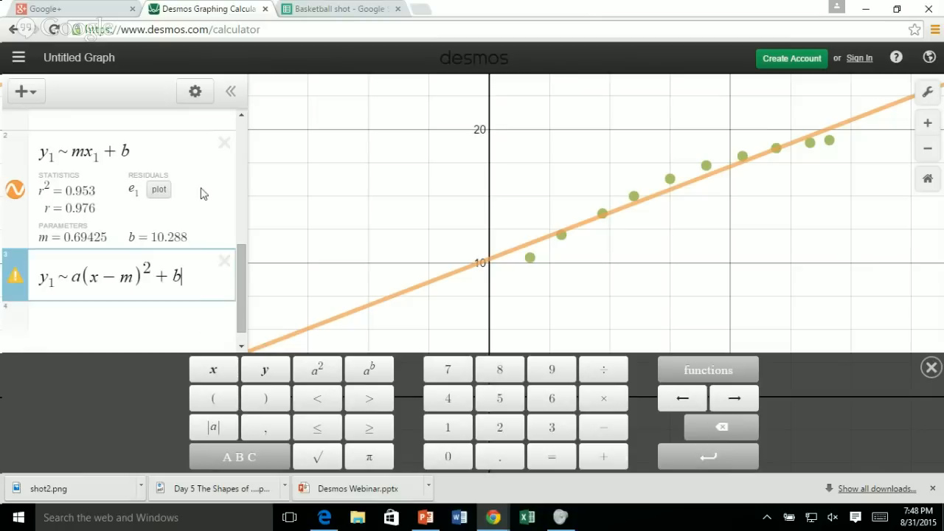
Correct the quadratic regression by changing its x to x1, and hide the on-screen keypad.
{"action": "left_click", "coordinate": [126, 281]}
{"action": "left_click", "coordinate": [174, 278]}
{"action": "left_click", "coordinate": [212, 280]}
{"action": "left_click", "coordinate": [185, 335]}
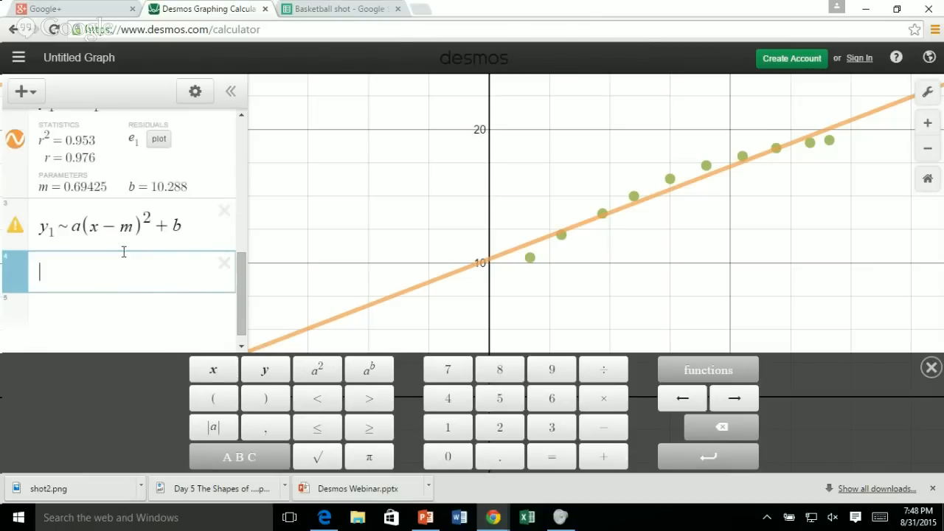
{"action": "left_click", "coordinate": [17, 219]}
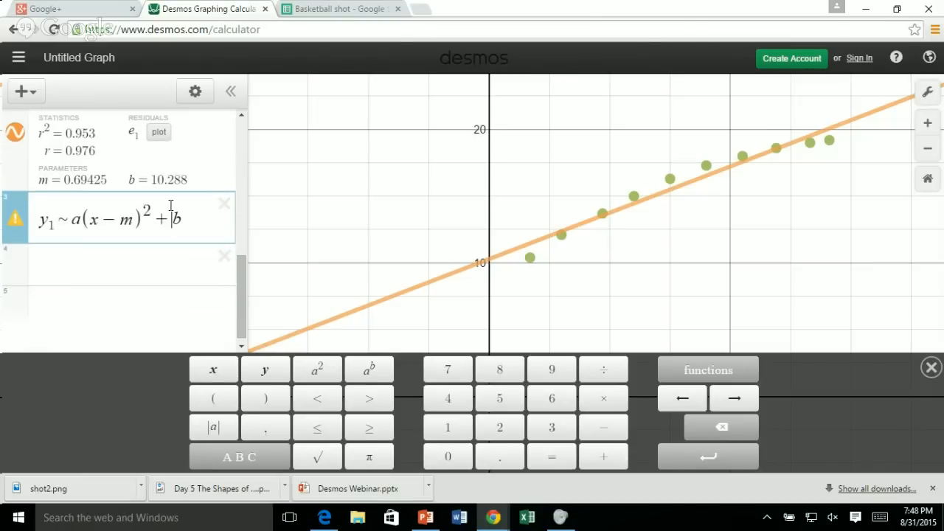
{"action": "left_click", "coordinate": [14, 219]}
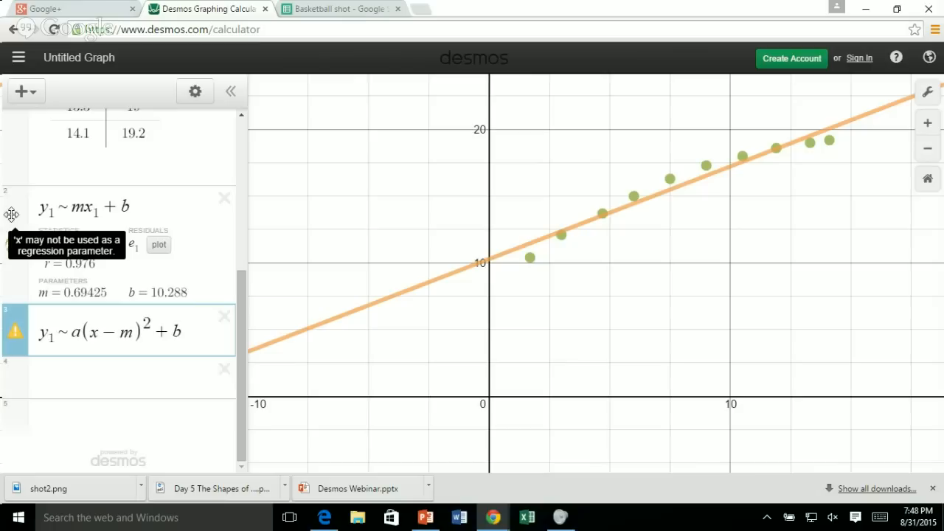
{"action": "left_click", "coordinate": [93, 333]}
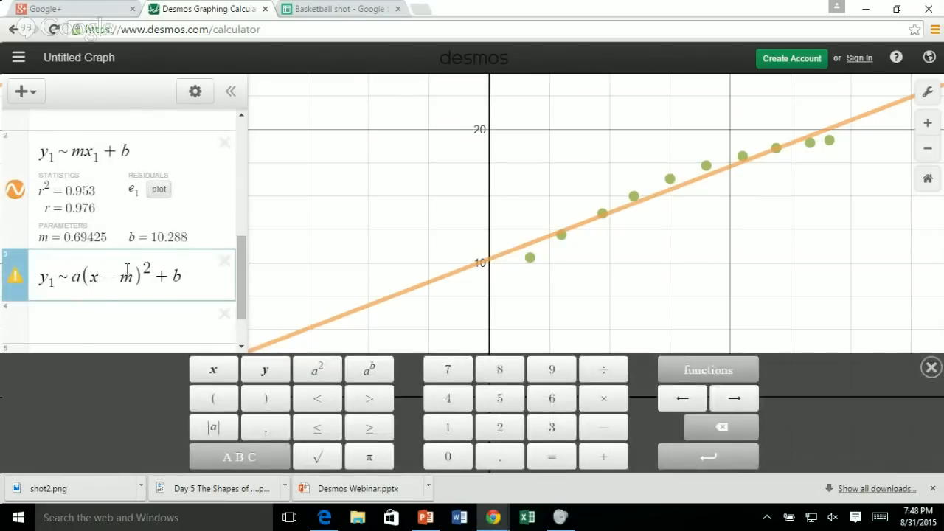
{"action": "type", "text": "1"}
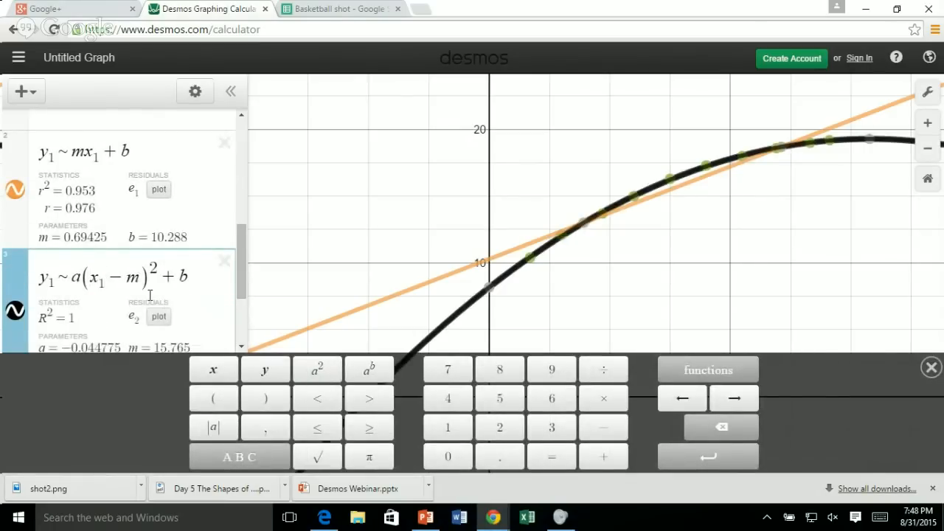
{"action": "left_click", "coordinate": [930, 370]}
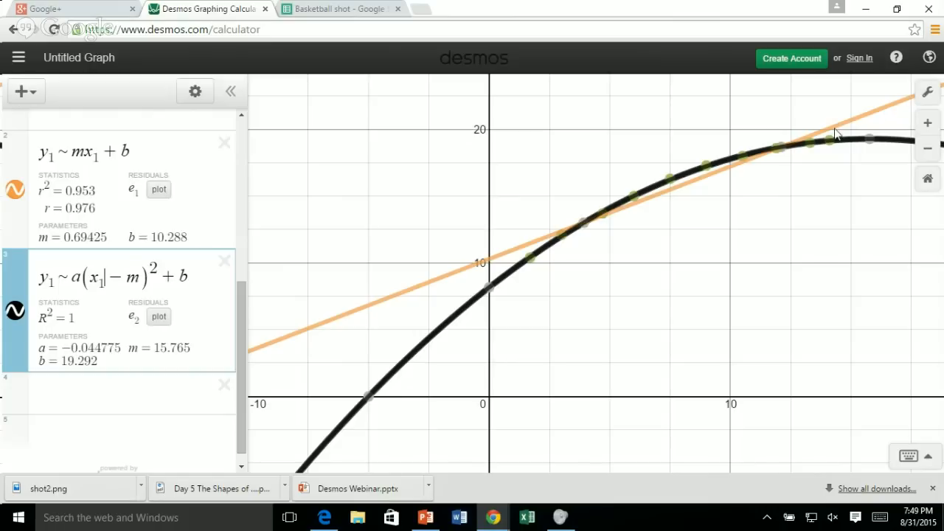
Switch to the PowerPoint slide show and advance to the slide with the Basketball example.
{"action": "left_click", "coordinate": [422, 519]}
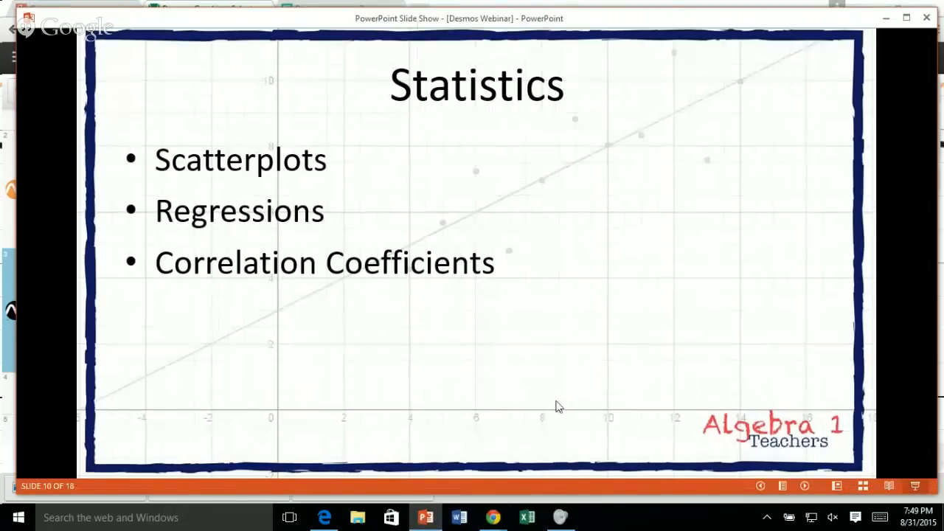
{"action": "left_click", "coordinate": [553, 358]}
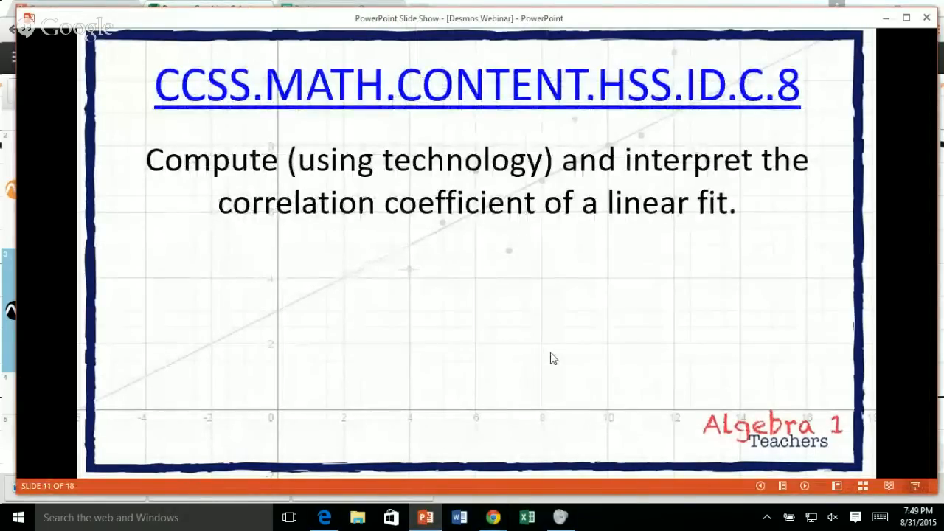
{"action": "left_click", "coordinate": [553, 358]}
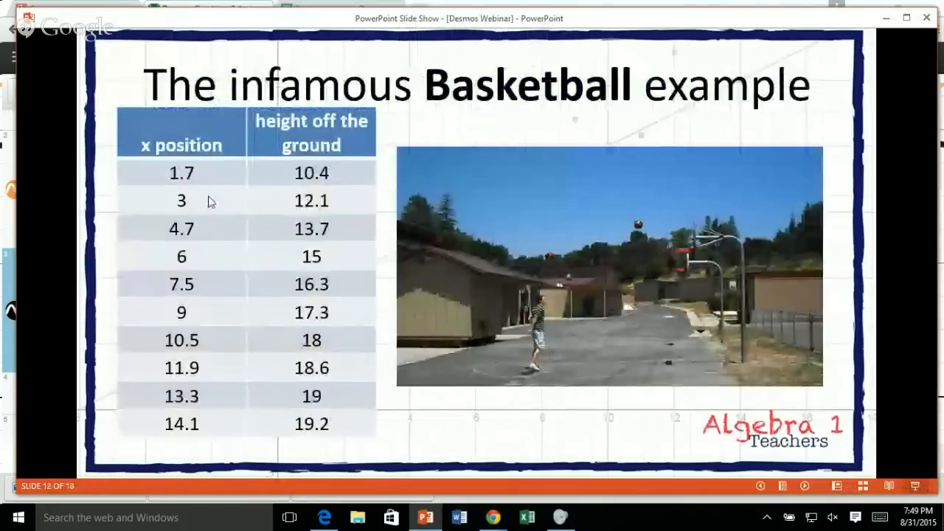
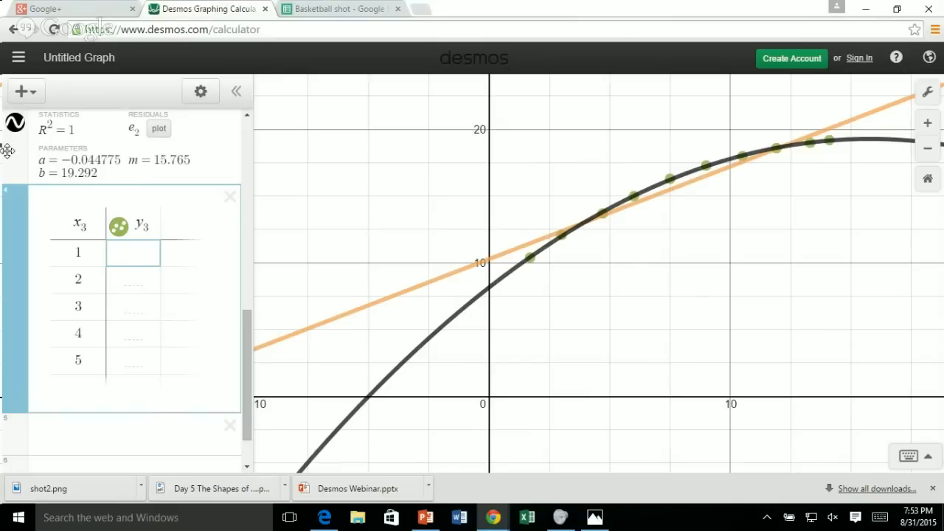
Open desmos.com in a new browser tab and go to its Classroom Activities page.
{"action": "left_click", "coordinate": [419, 12]}
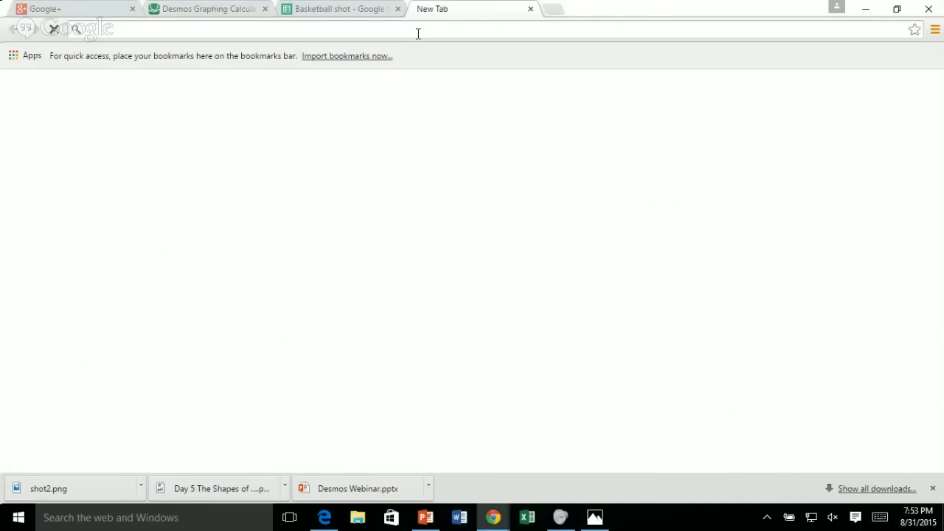
{"action": "type", "text": "desn"}
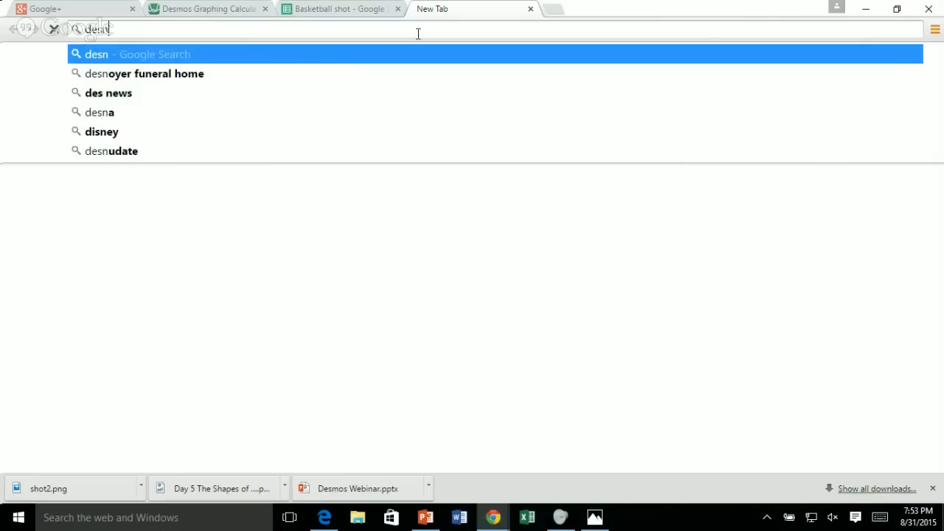
{"action": "key", "text": "BackSpace"}
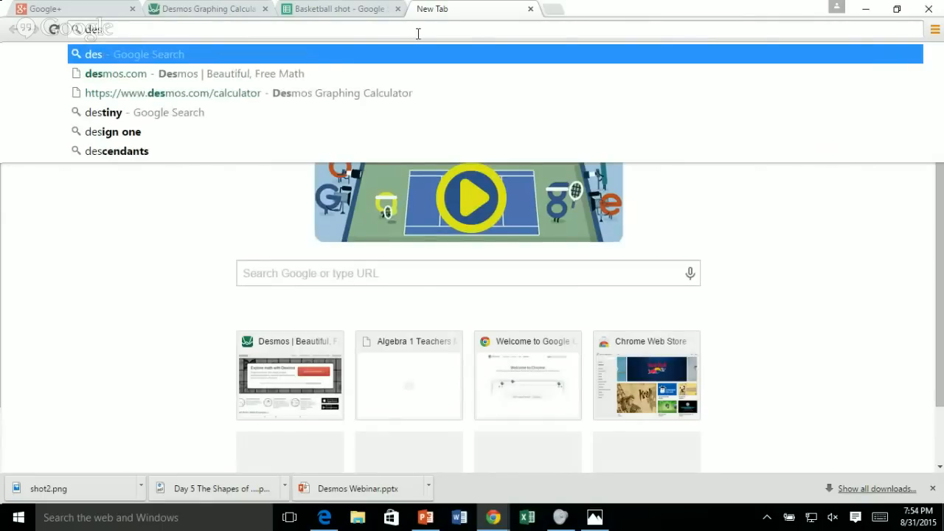
{"action": "type", "text": "mos"}
{"action": "key", "text": "Return"}
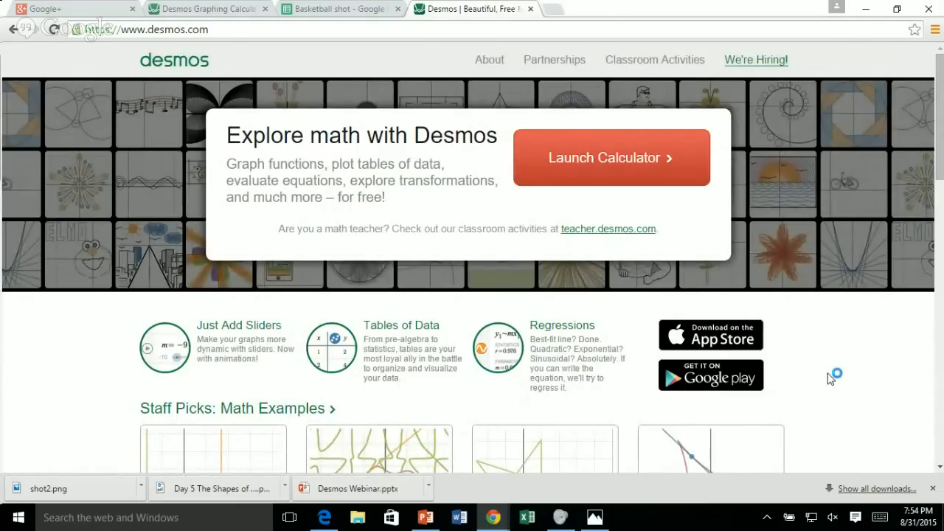
{"action": "left_click", "coordinate": [647, 62]}
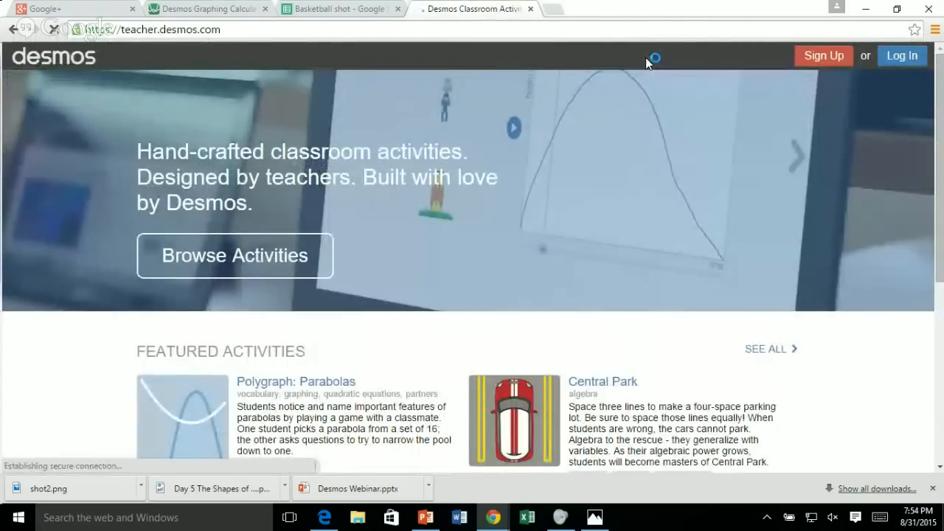
Look over the featured activities and teacher comments, and open the full list of classroom activities.
{"action": "scroll", "coordinate": [847, 367], "scroll_direction": "down", "scroll_amount": 1}
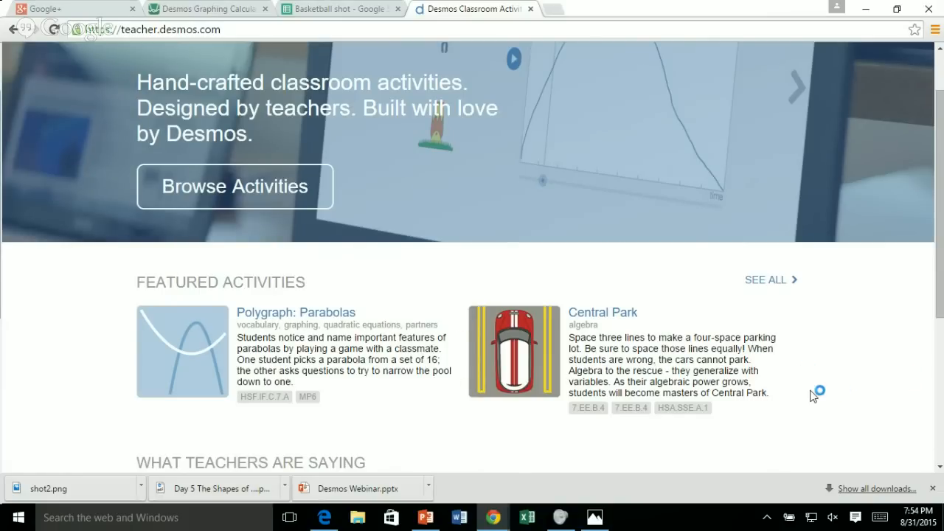
{"action": "scroll", "coordinate": [814, 396], "scroll_direction": "down", "scroll_amount": 1}
{"action": "scroll", "coordinate": [814, 396], "scroll_direction": "down", "scroll_amount": 2}
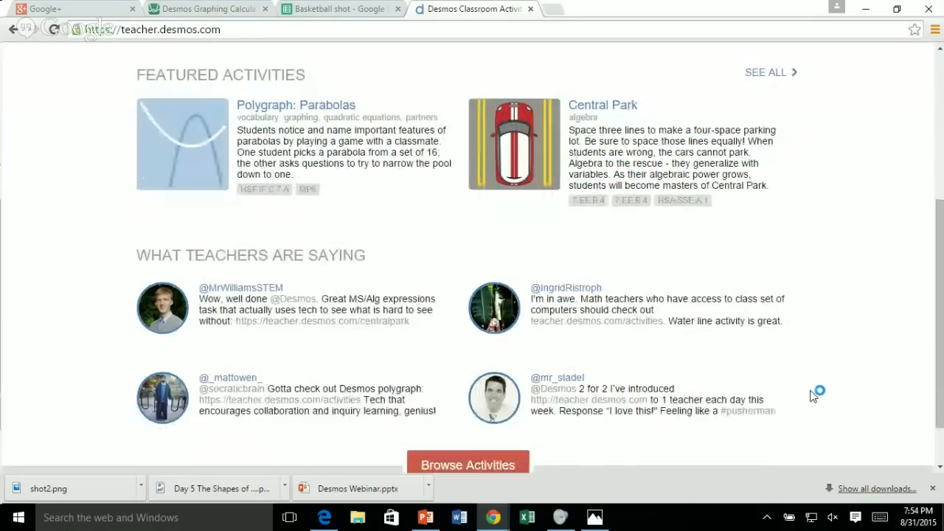
{"action": "scroll", "coordinate": [814, 396], "scroll_direction": "up", "scroll_amount": 2}
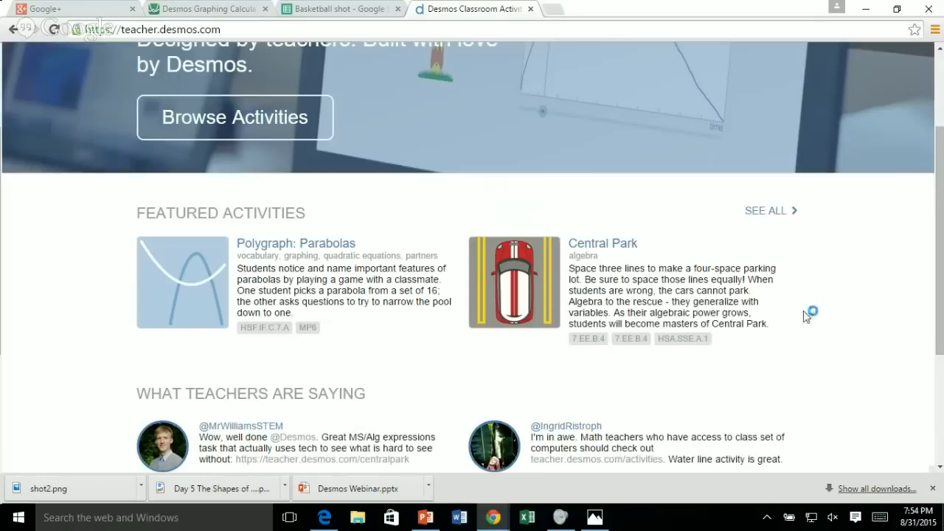
{"action": "left_click", "coordinate": [778, 214]}
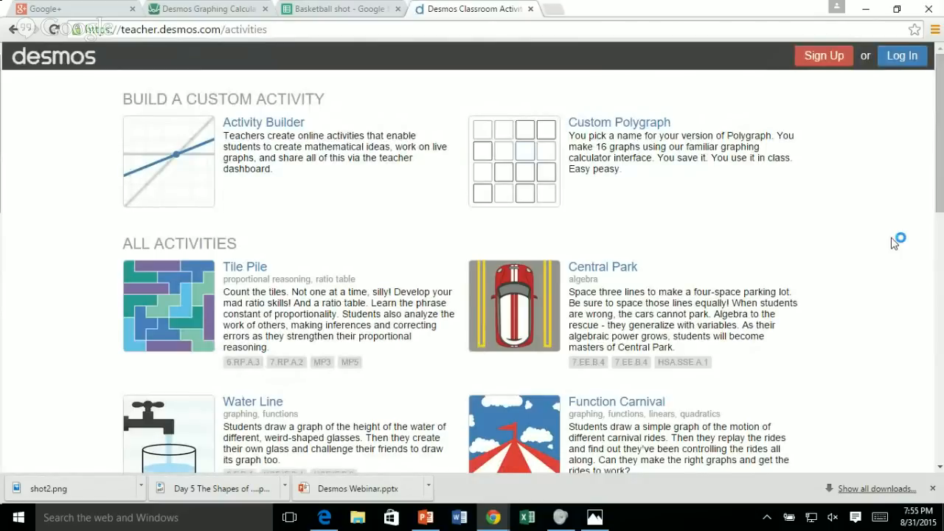
Browse the list of all activities and open the Central Park activity.
{"action": "scroll", "coordinate": [894, 243], "scroll_direction": "down", "scroll_amount": 3}
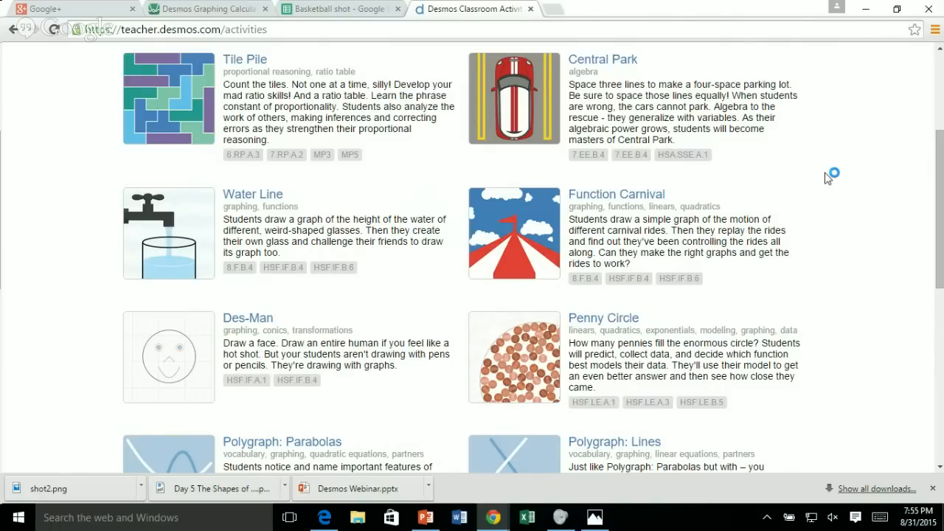
{"action": "scroll", "coordinate": [827, 177], "scroll_direction": "up", "scroll_amount": 3}
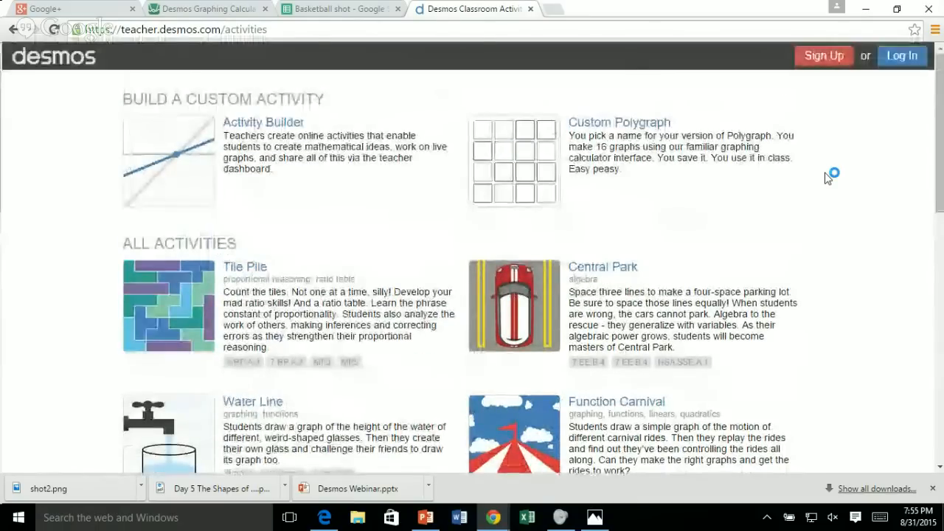
{"action": "left_click", "coordinate": [599, 270]}
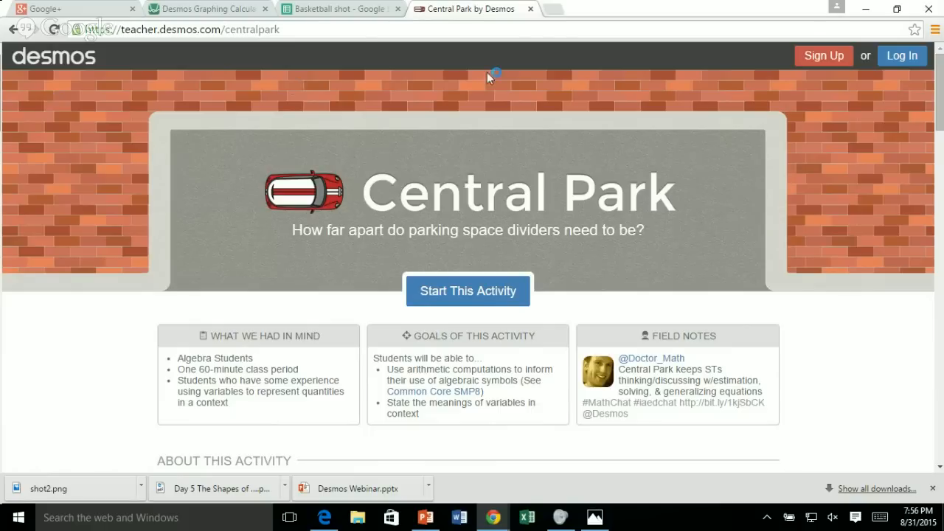
Return to the graphing calculator, browse its example graphs and open the Parabolas: Vertex Form graph.
{"action": "left_click", "coordinate": [188, 15]}
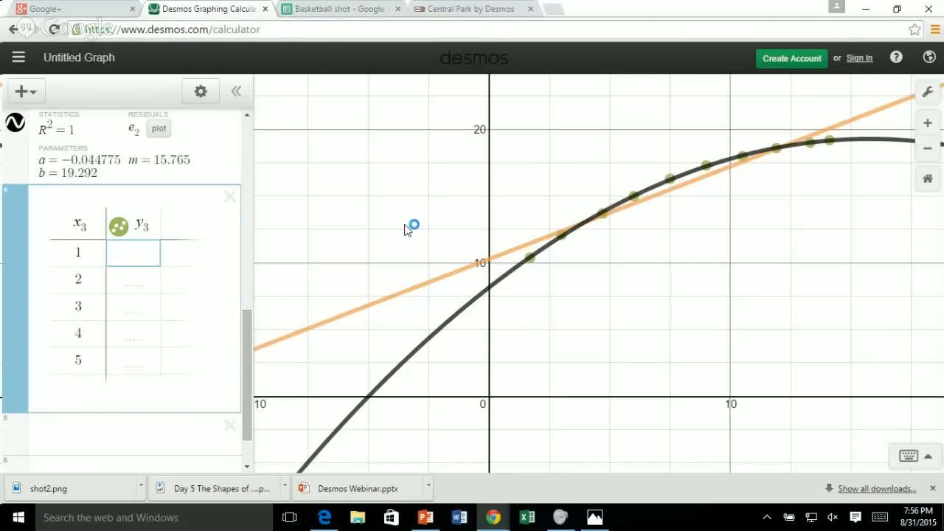
{"action": "left_click", "coordinate": [17, 59]}
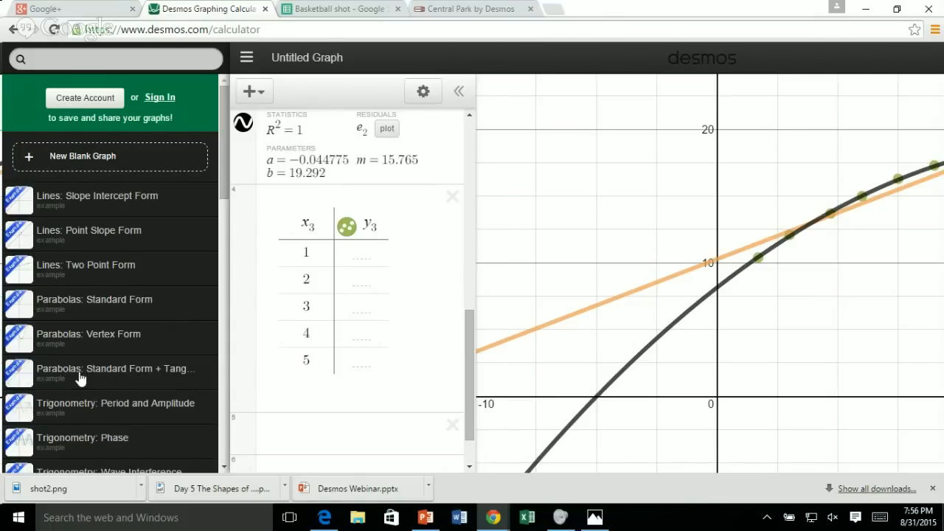
{"action": "scroll", "coordinate": [81, 378], "scroll_direction": "down", "scroll_amount": 2}
{"action": "scroll", "coordinate": [81, 378], "scroll_direction": "down", "scroll_amount": 6}
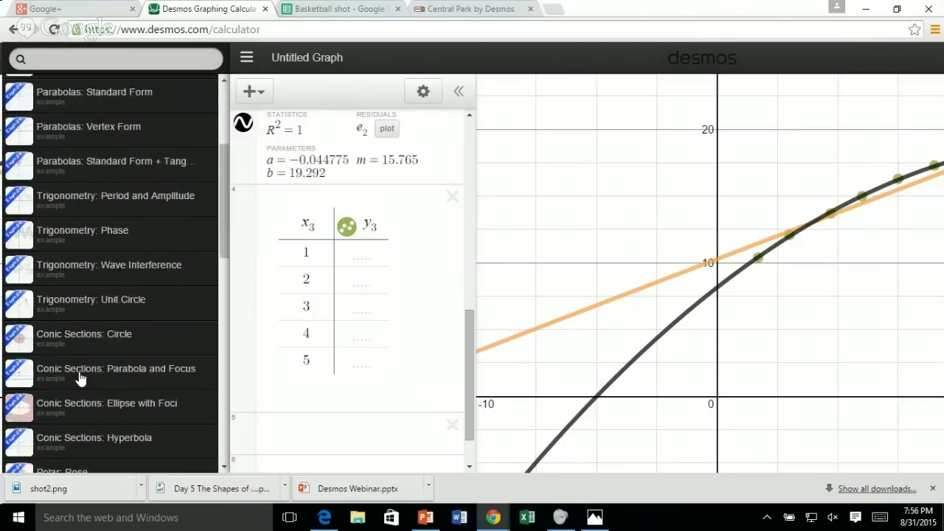
{"action": "scroll", "coordinate": [81, 377], "scroll_direction": "down", "scroll_amount": 1}
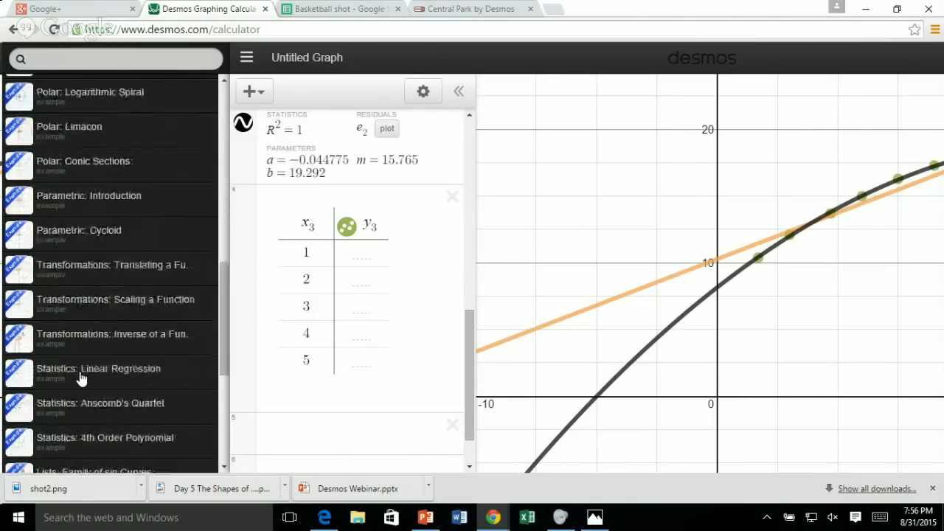
{"action": "scroll", "coordinate": [92, 414], "scroll_direction": "down", "scroll_amount": 1}
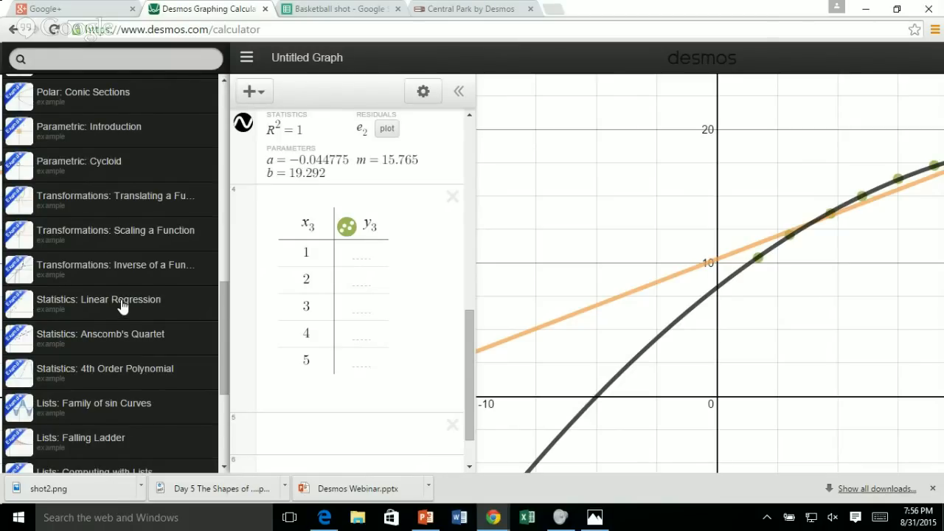
{"action": "scroll", "coordinate": [123, 306], "scroll_direction": "up", "scroll_amount": 7}
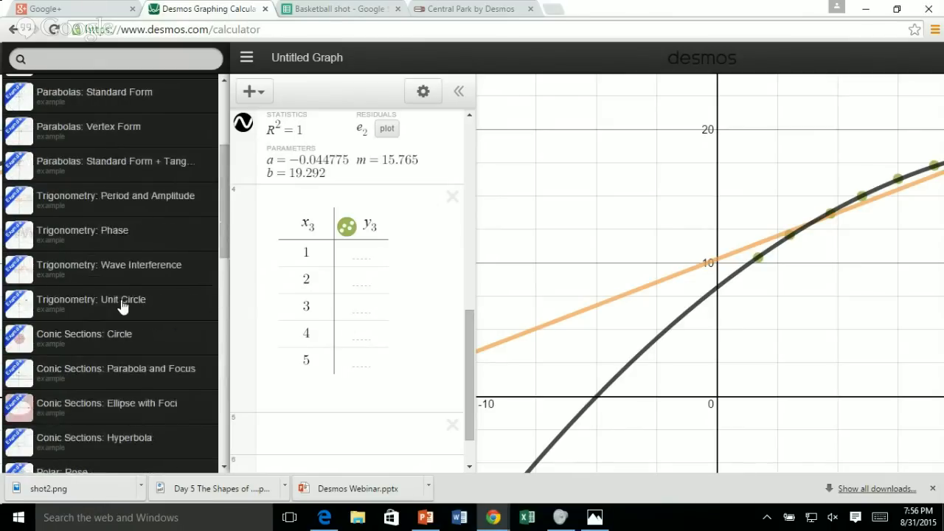
{"action": "scroll", "coordinate": [122, 306], "scroll_direction": "up", "scroll_amount": 1}
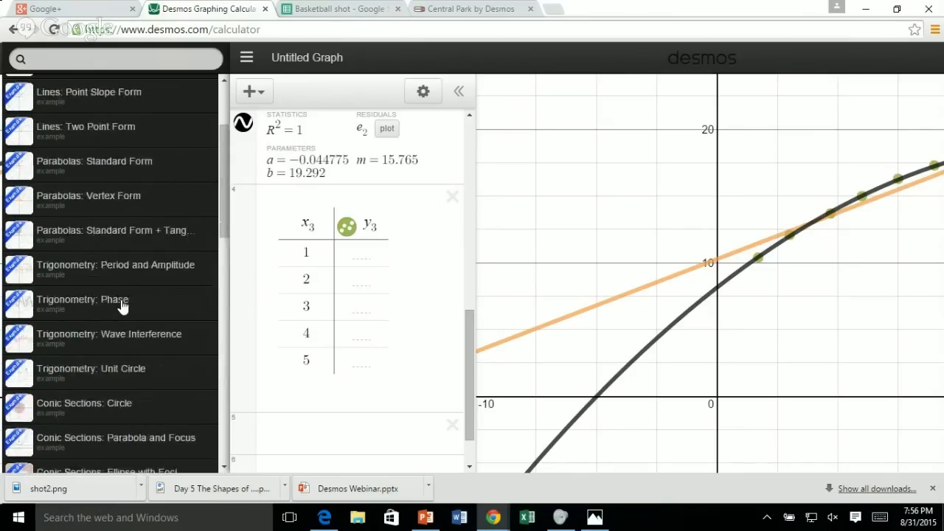
{"action": "left_click", "coordinate": [101, 201]}
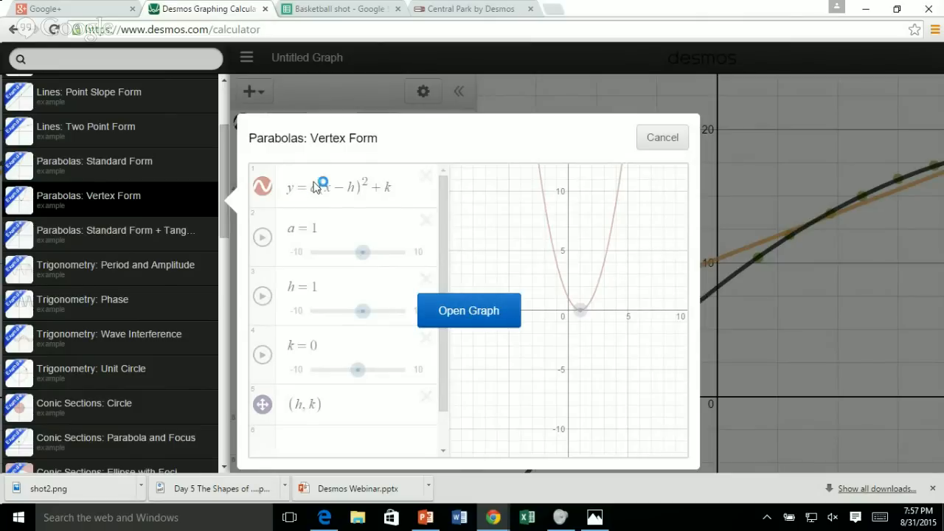
{"action": "left_click", "coordinate": [488, 313]}
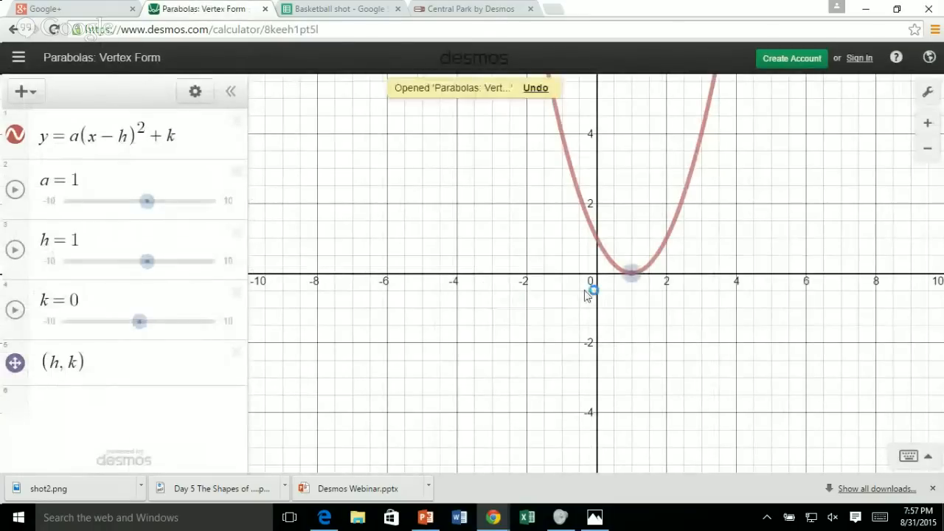
Set the parabola's slider a to 0.8, and move slider k up to 2.4 and down to −2.9.
{"action": "left_click", "coordinate": [309, 198]}
{"action": "mouse_move", "coordinate": [147, 200]}
{"action": "left_mouse_down"}
{"action": "mouse_move", "coordinate": [120, 203]}
{"action": "mouse_move", "coordinate": [146, 212]}
{"action": "left_mouse_up"}
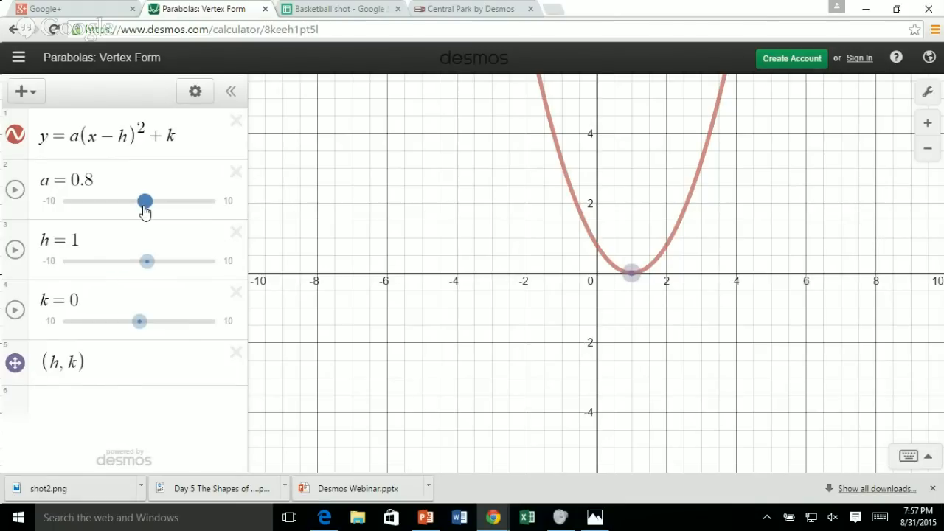
{"action": "left_click_drag", "start_coordinate": [139, 327], "coordinate": [156, 329]}
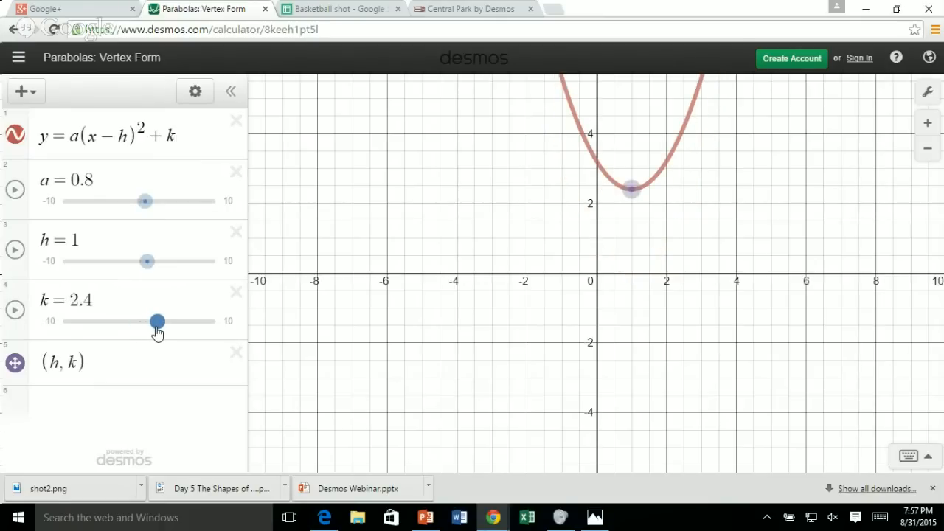
{"action": "left_click_drag", "start_coordinate": [157, 332], "coordinate": [116, 322]}
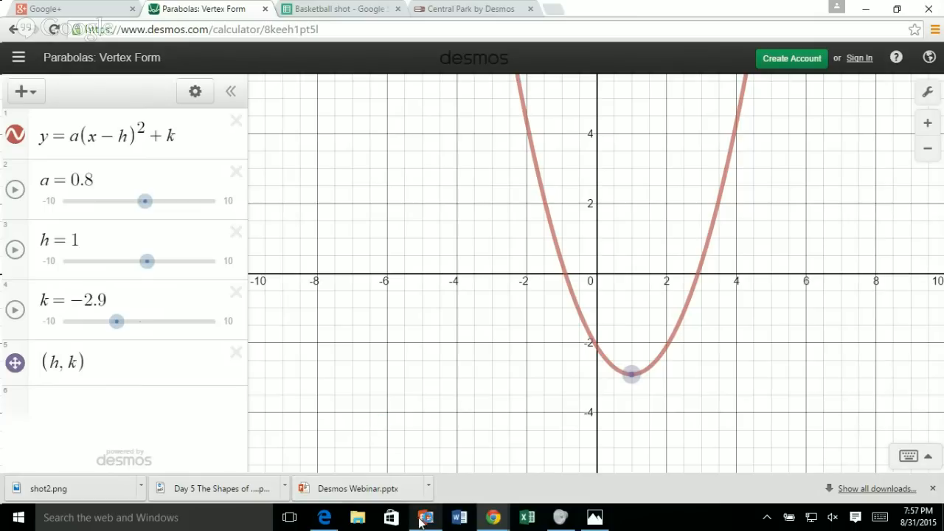
Switch to the PowerPoint slide show and advance to the Teacher Tips slide.
{"action": "mouse_move", "coordinate": [422, 523]}
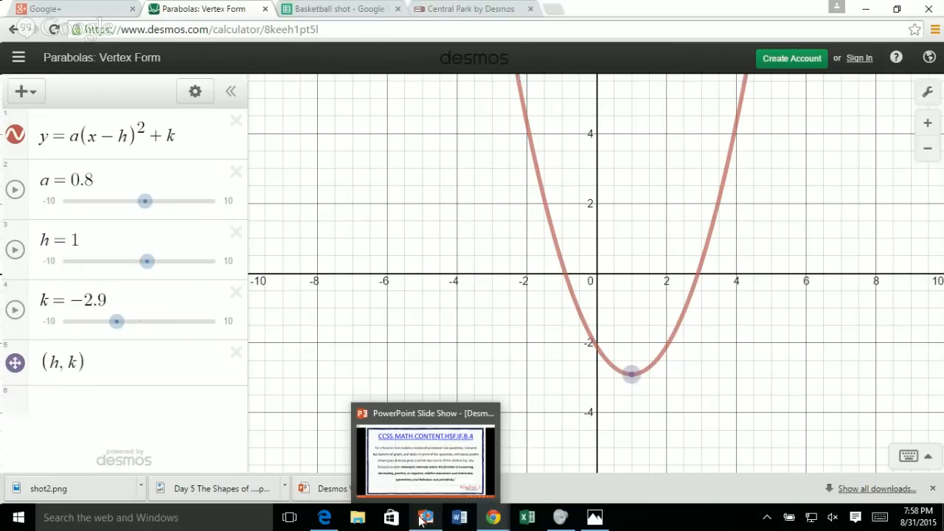
{"action": "left_click", "coordinate": [422, 520]}
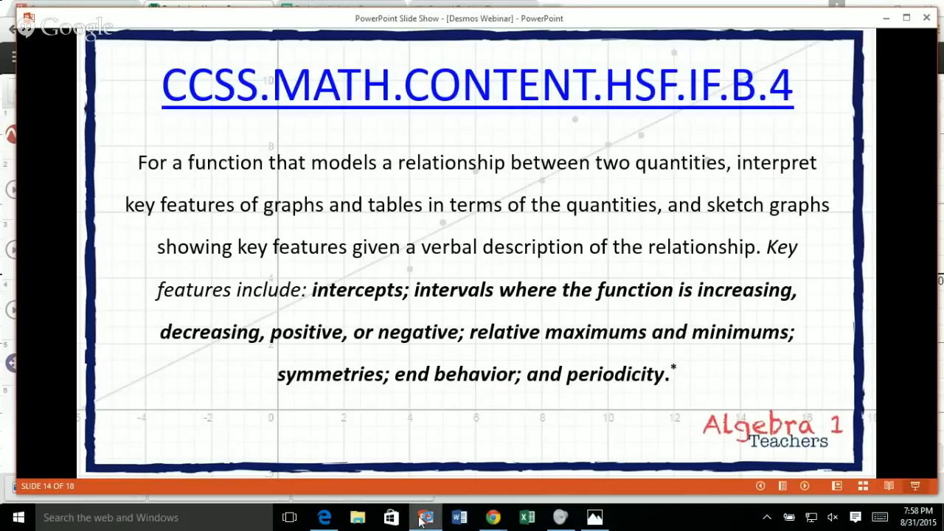
{"action": "left_click", "coordinate": [469, 417]}
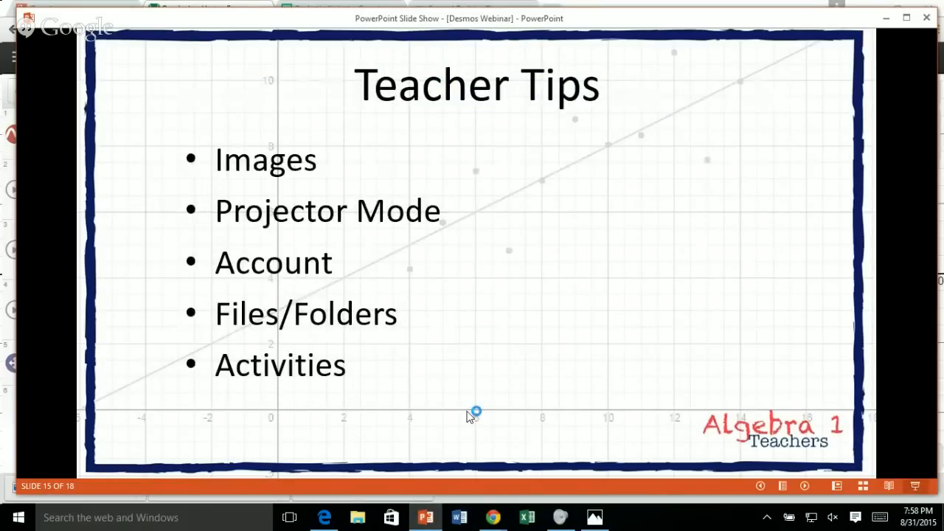